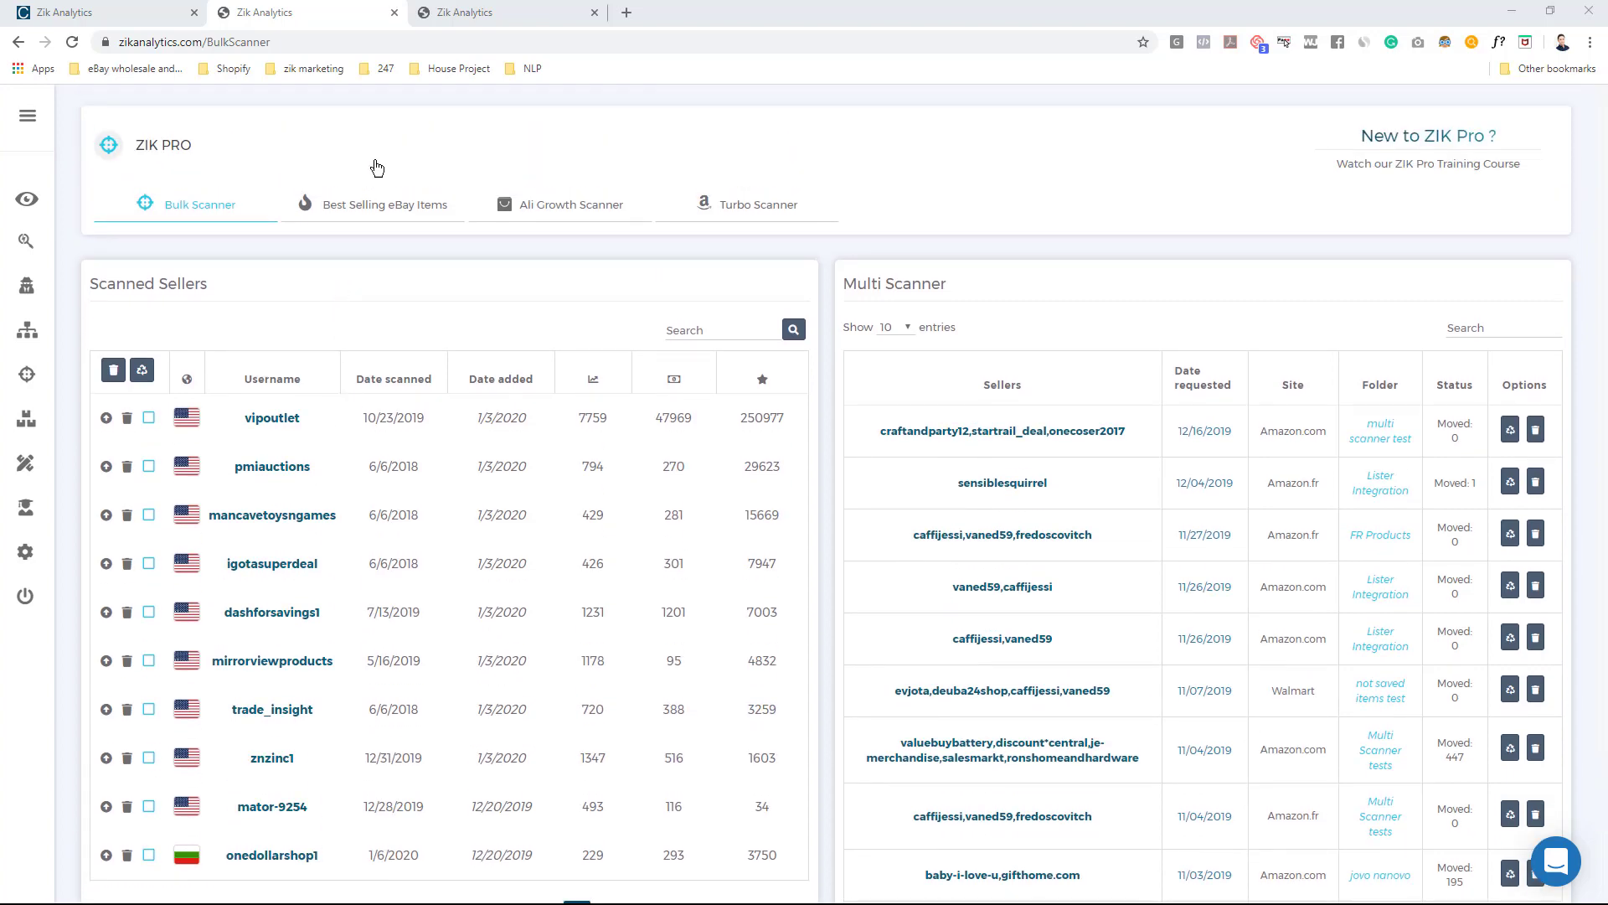
Examine the competitor research results for dashforsavings1, including the seller statistics, product list and supplier-match indicators
click(496, 11)
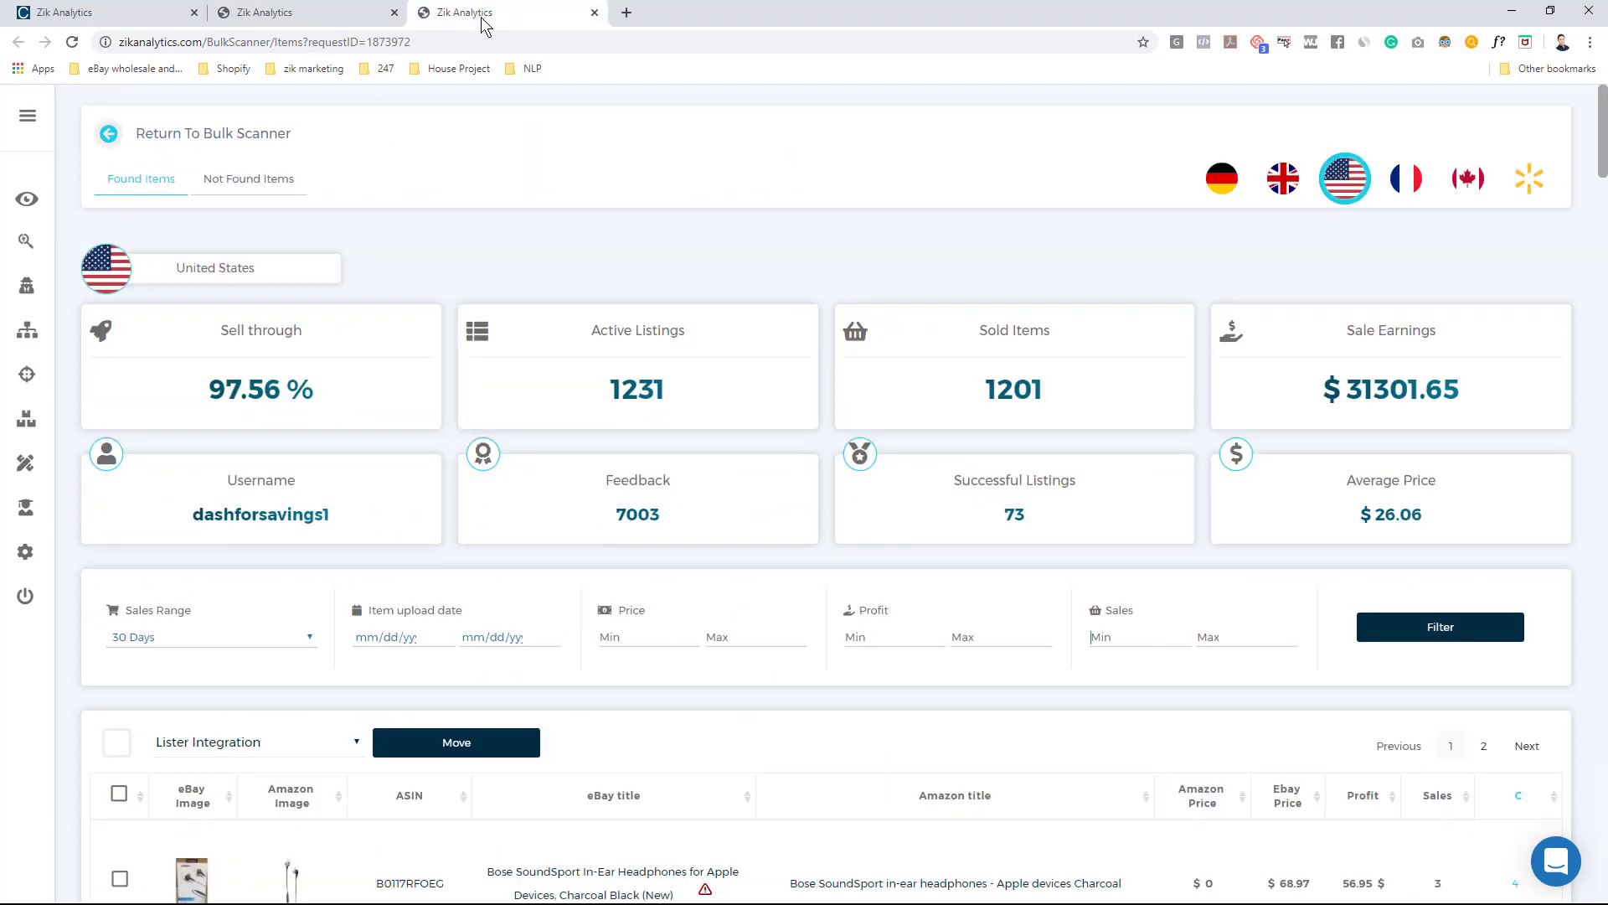
click(77, 8)
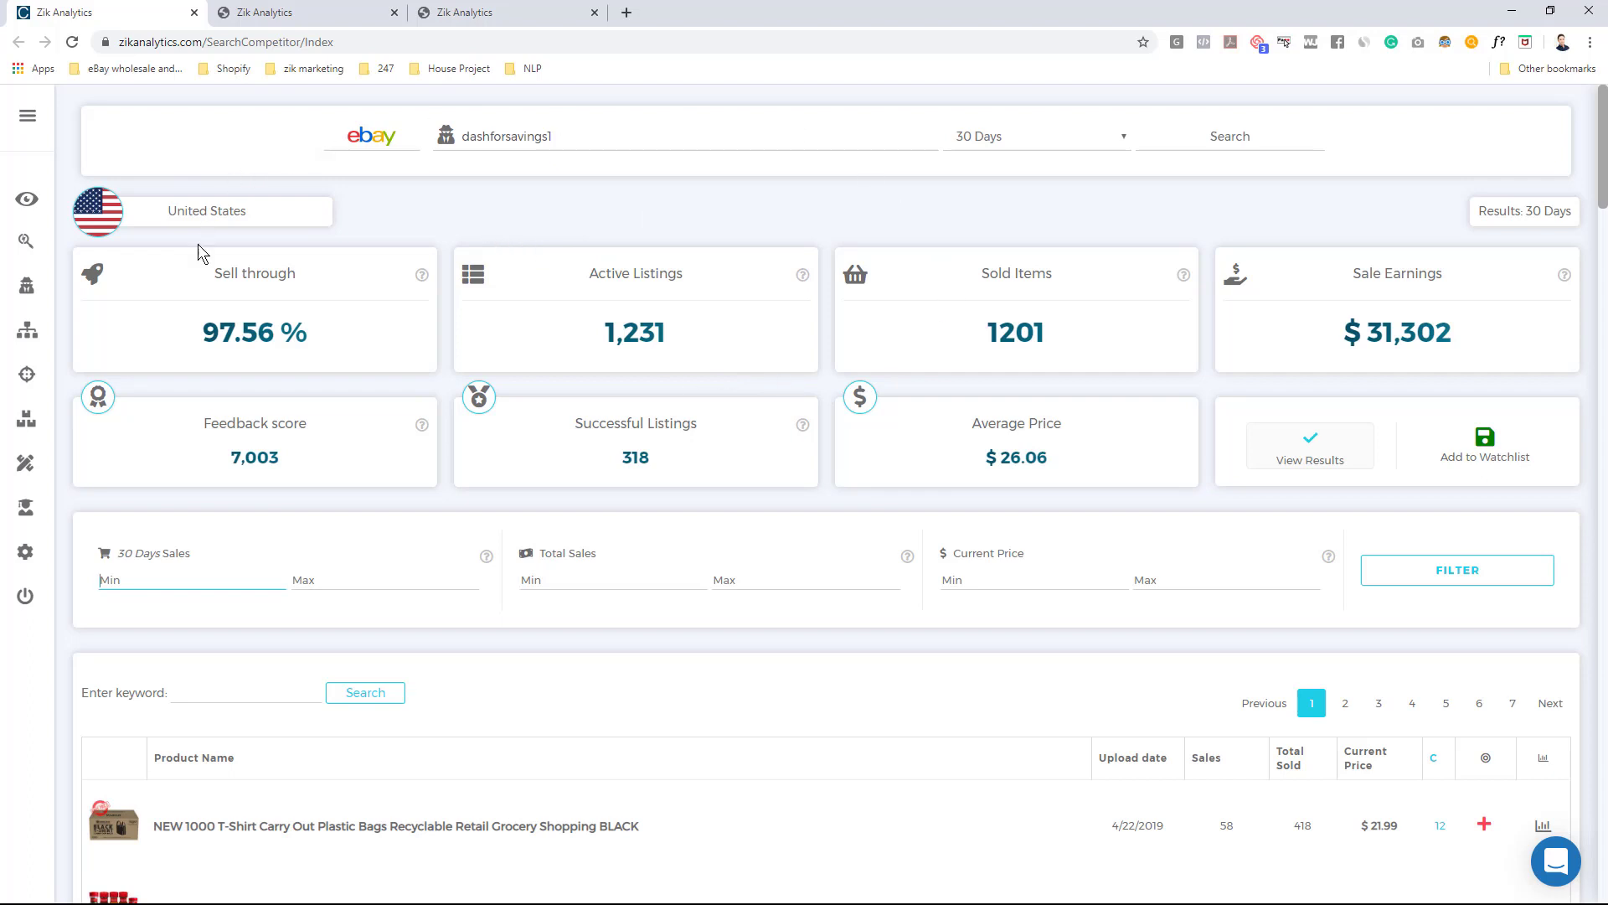
scroll(374, 442, down, 4)
scroll(370, 446, up, 3)
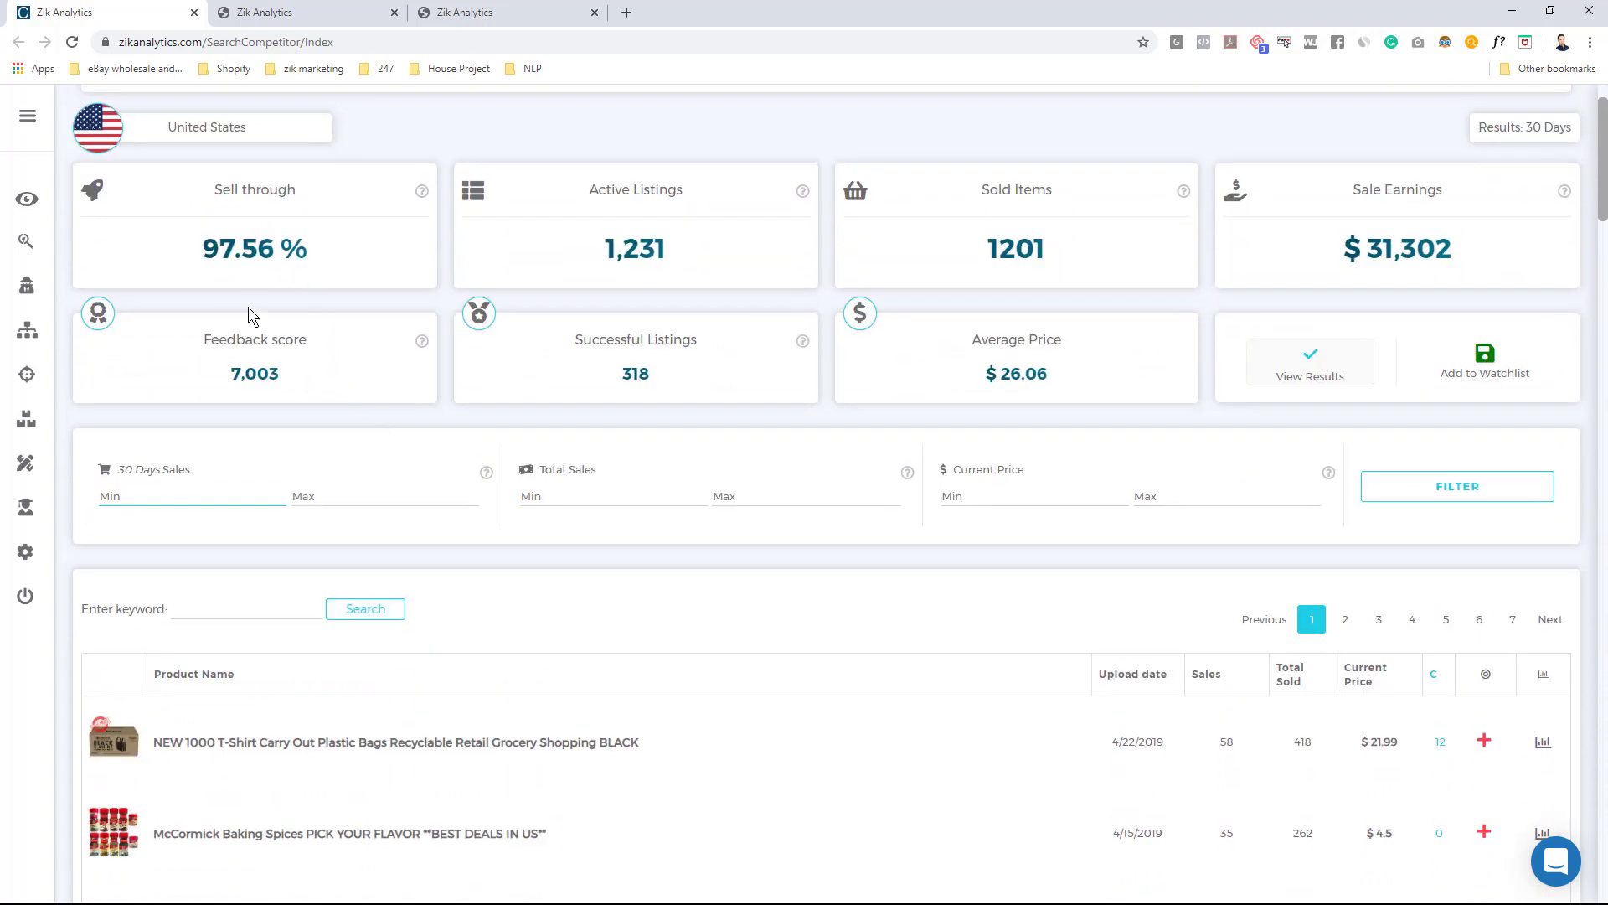
scroll(156, 615, down, 1)
mouse_move(115, 663)
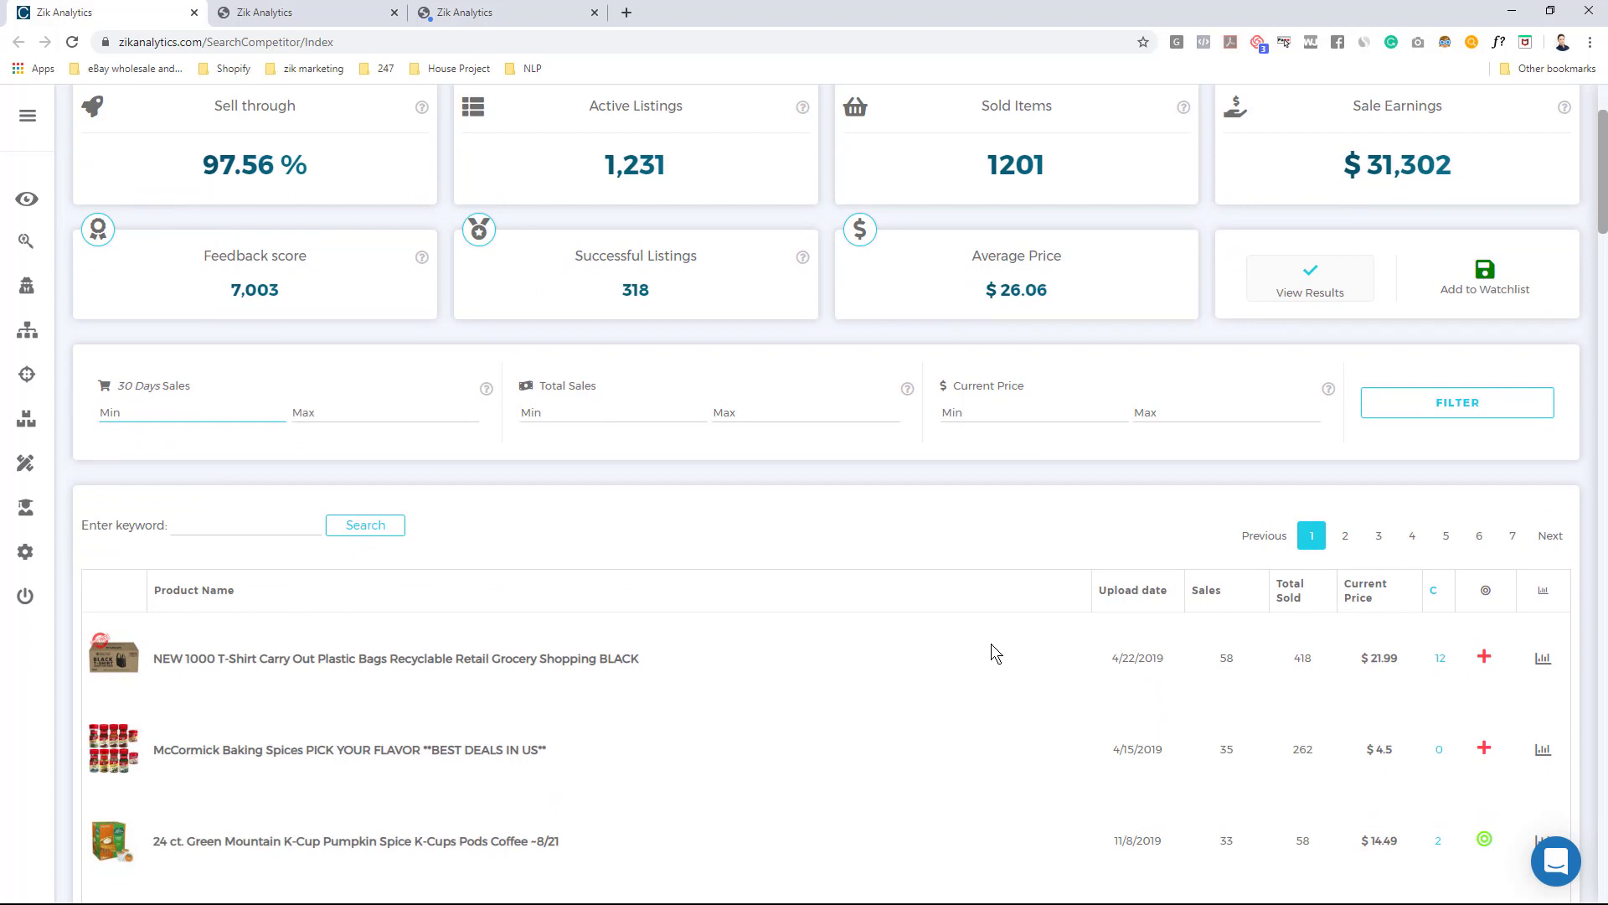
scroll(985, 656, down, 2)
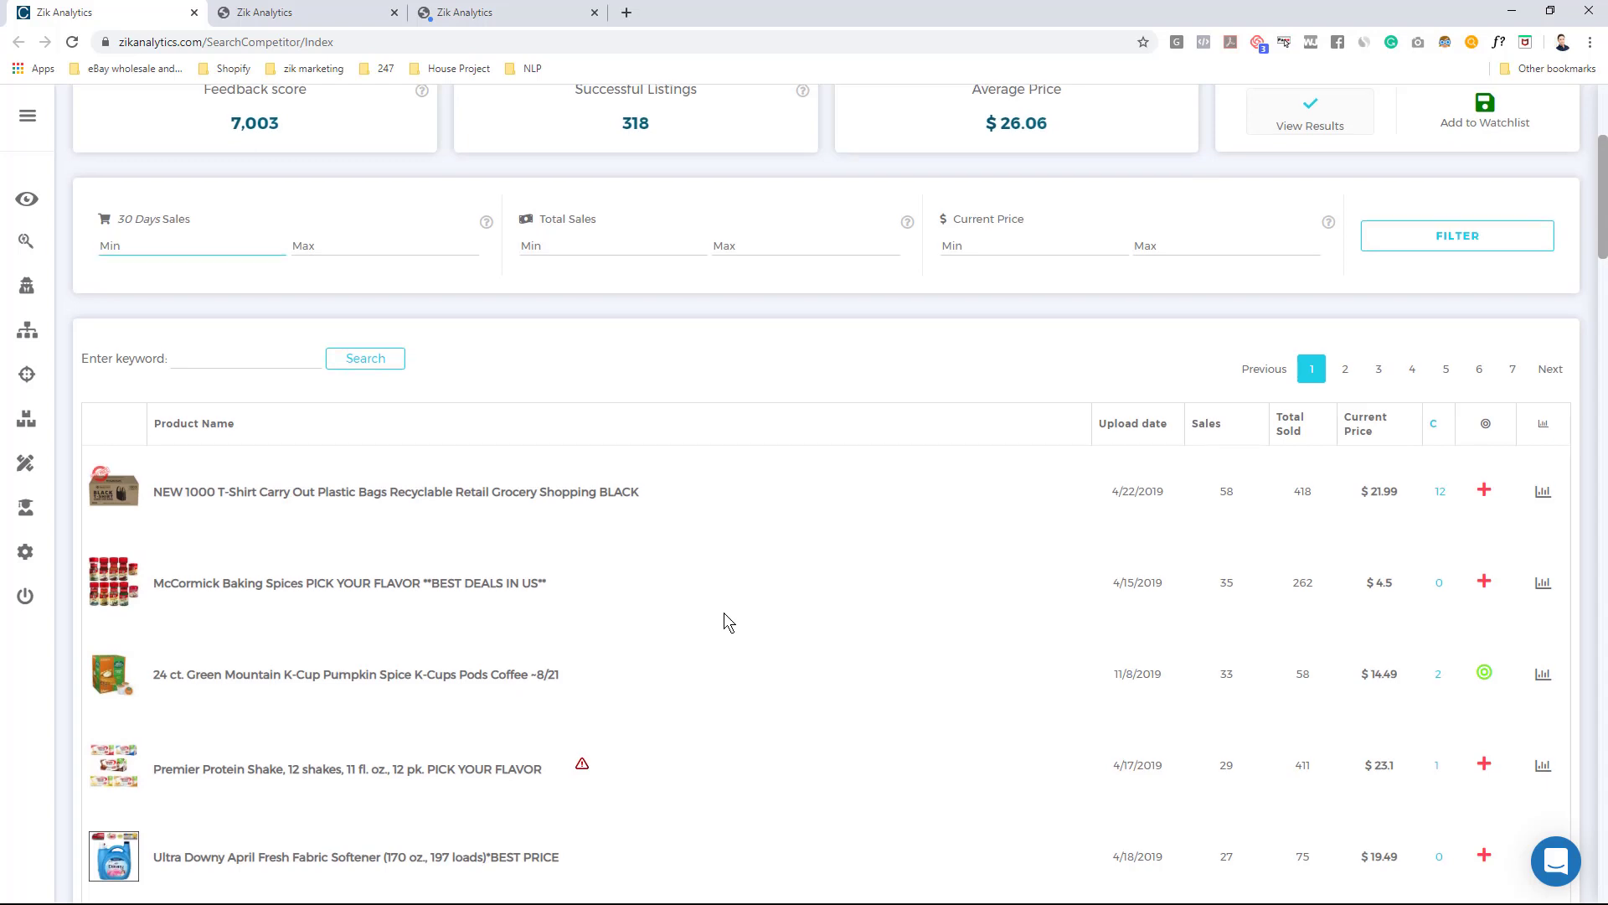
scroll(724, 611, up, 3)
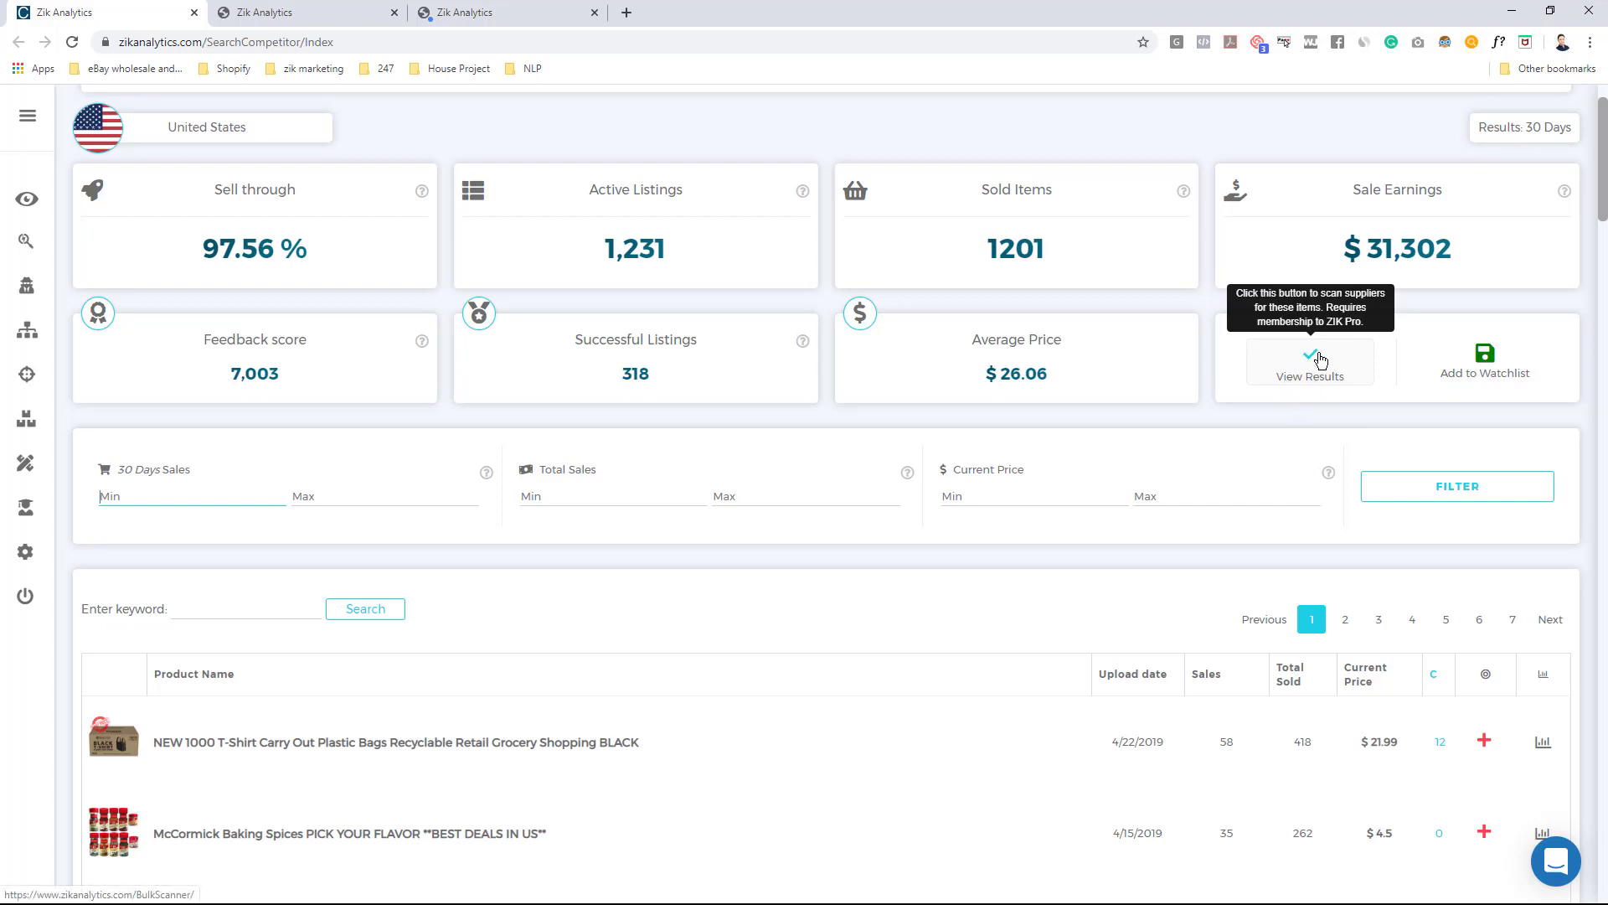
scroll(1479, 689, down, 3)
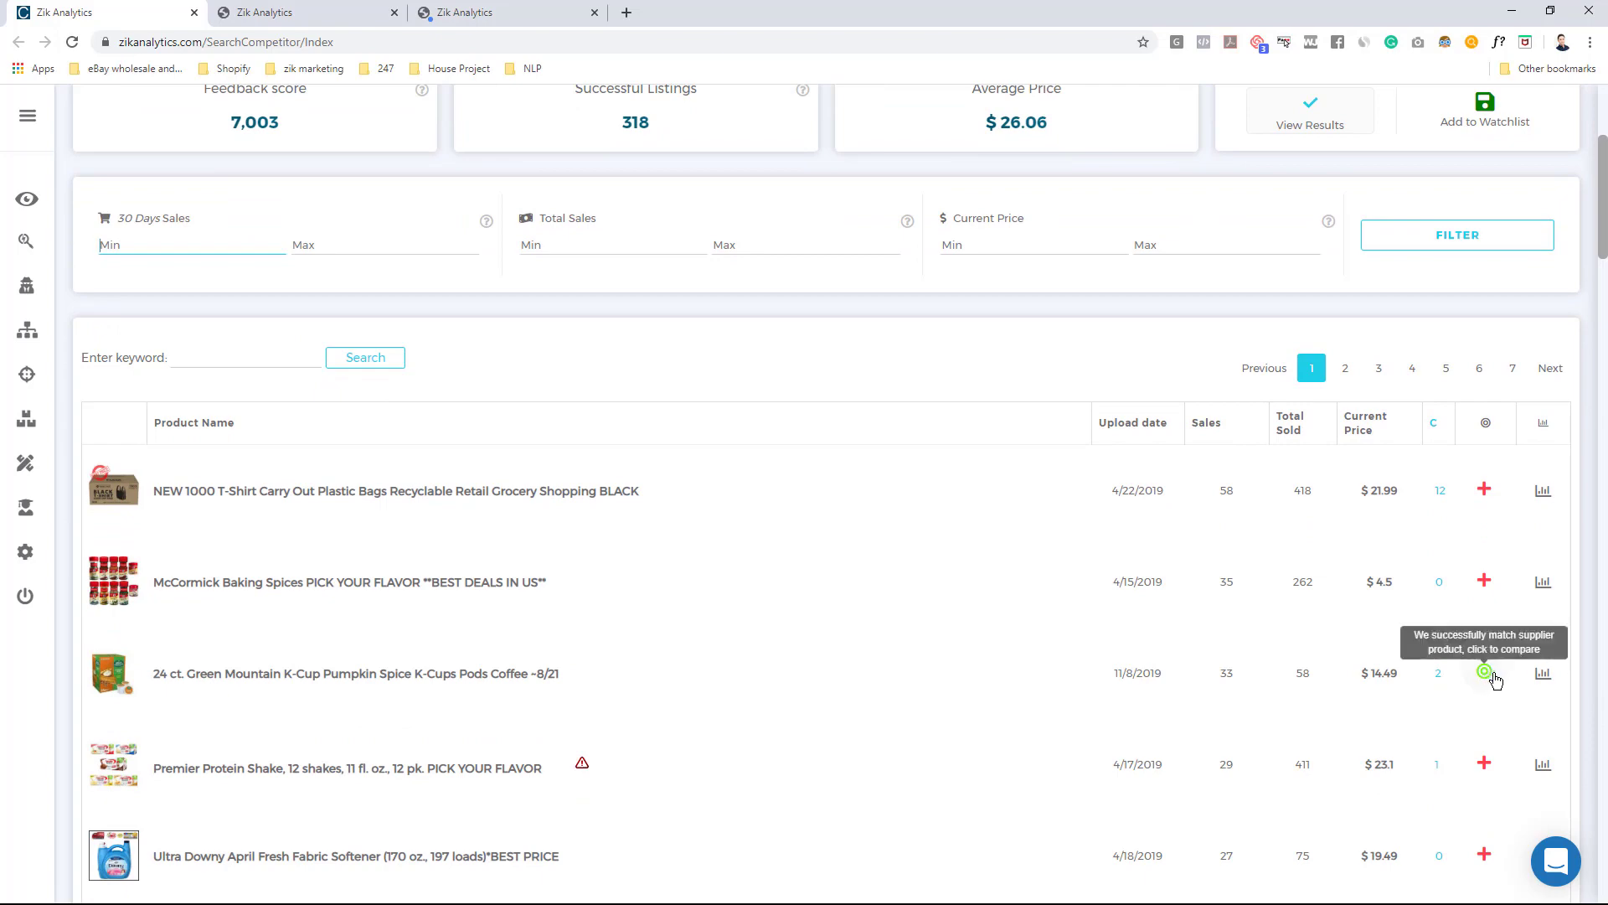
scroll(1426, 645, up, 3)
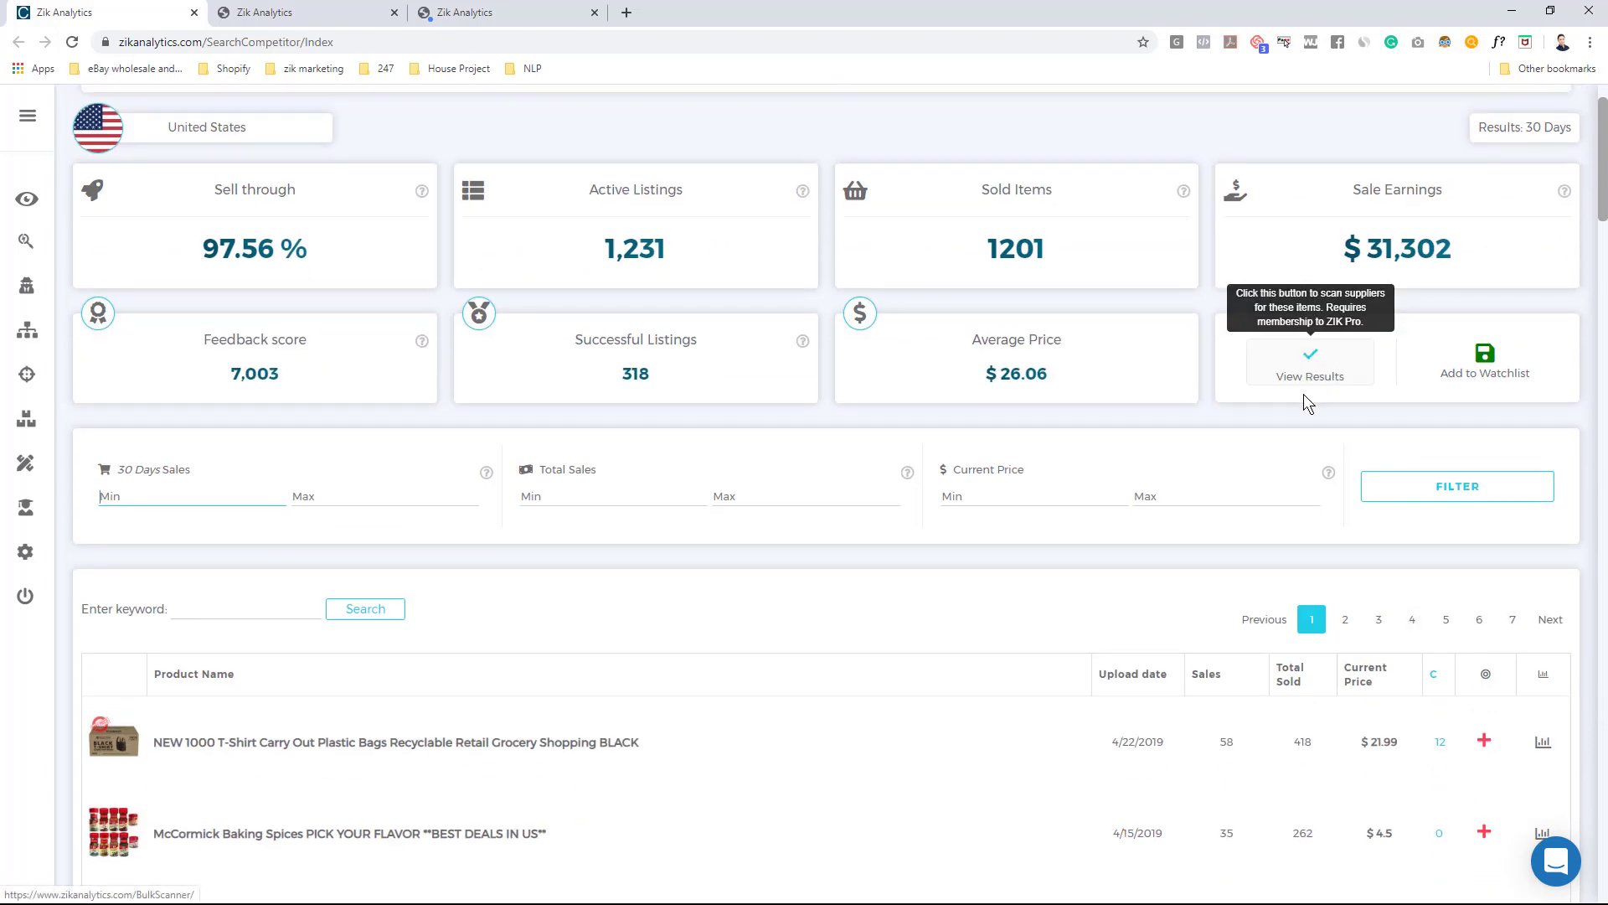
Open the Bulk Scanner's scanned sellers and show the supplier marketplaces available for scanning vipoutlet
click(1310, 368)
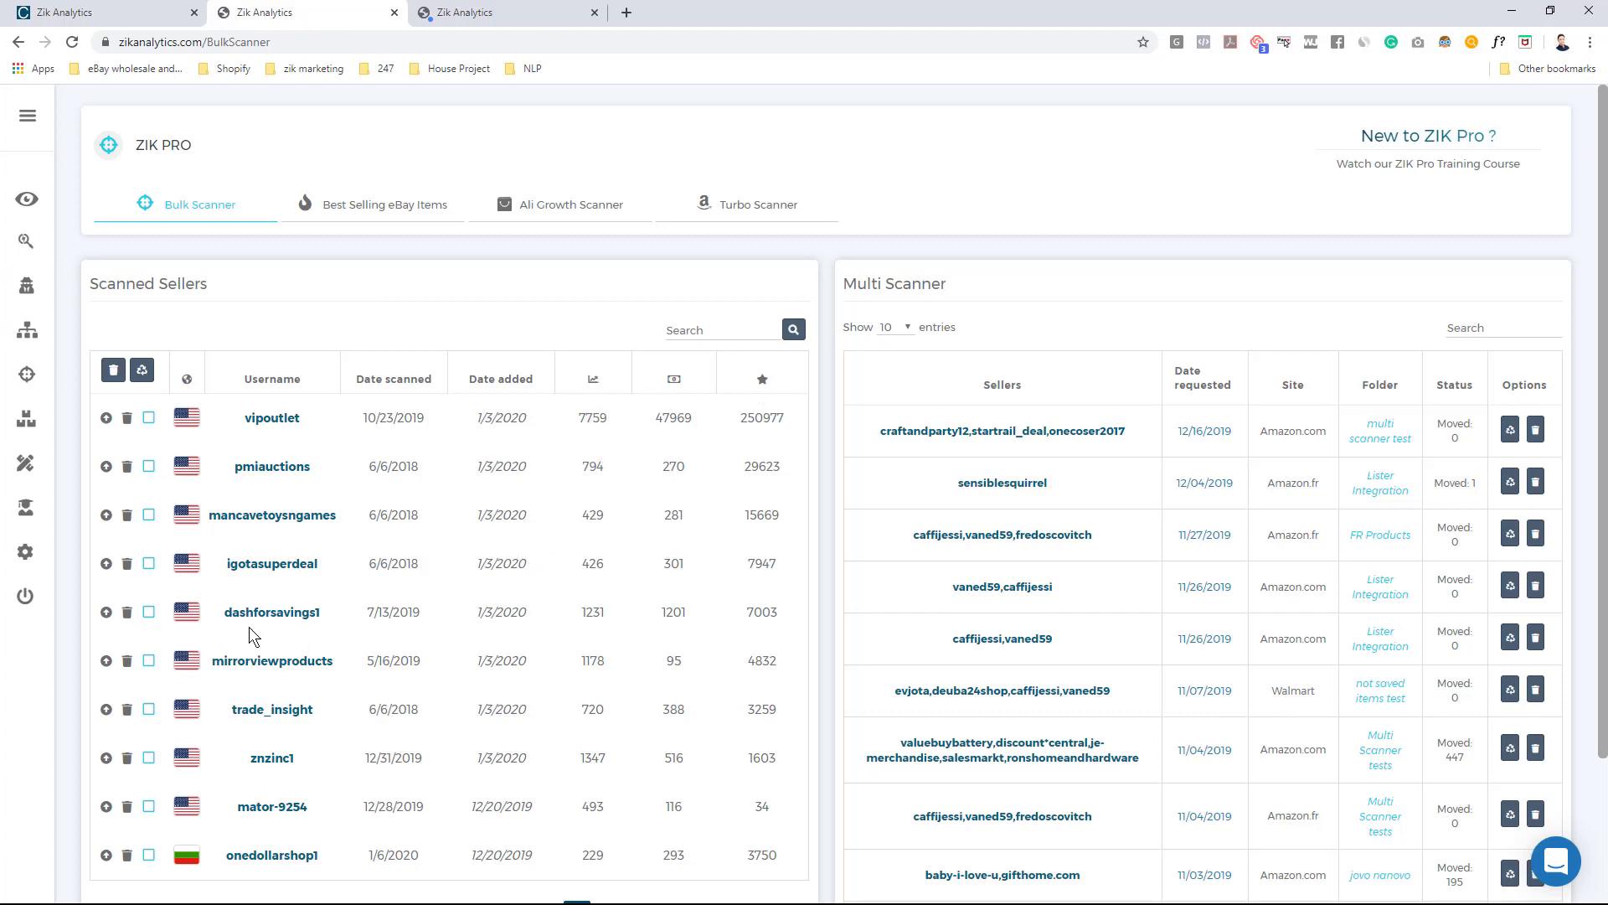
click(106, 419)
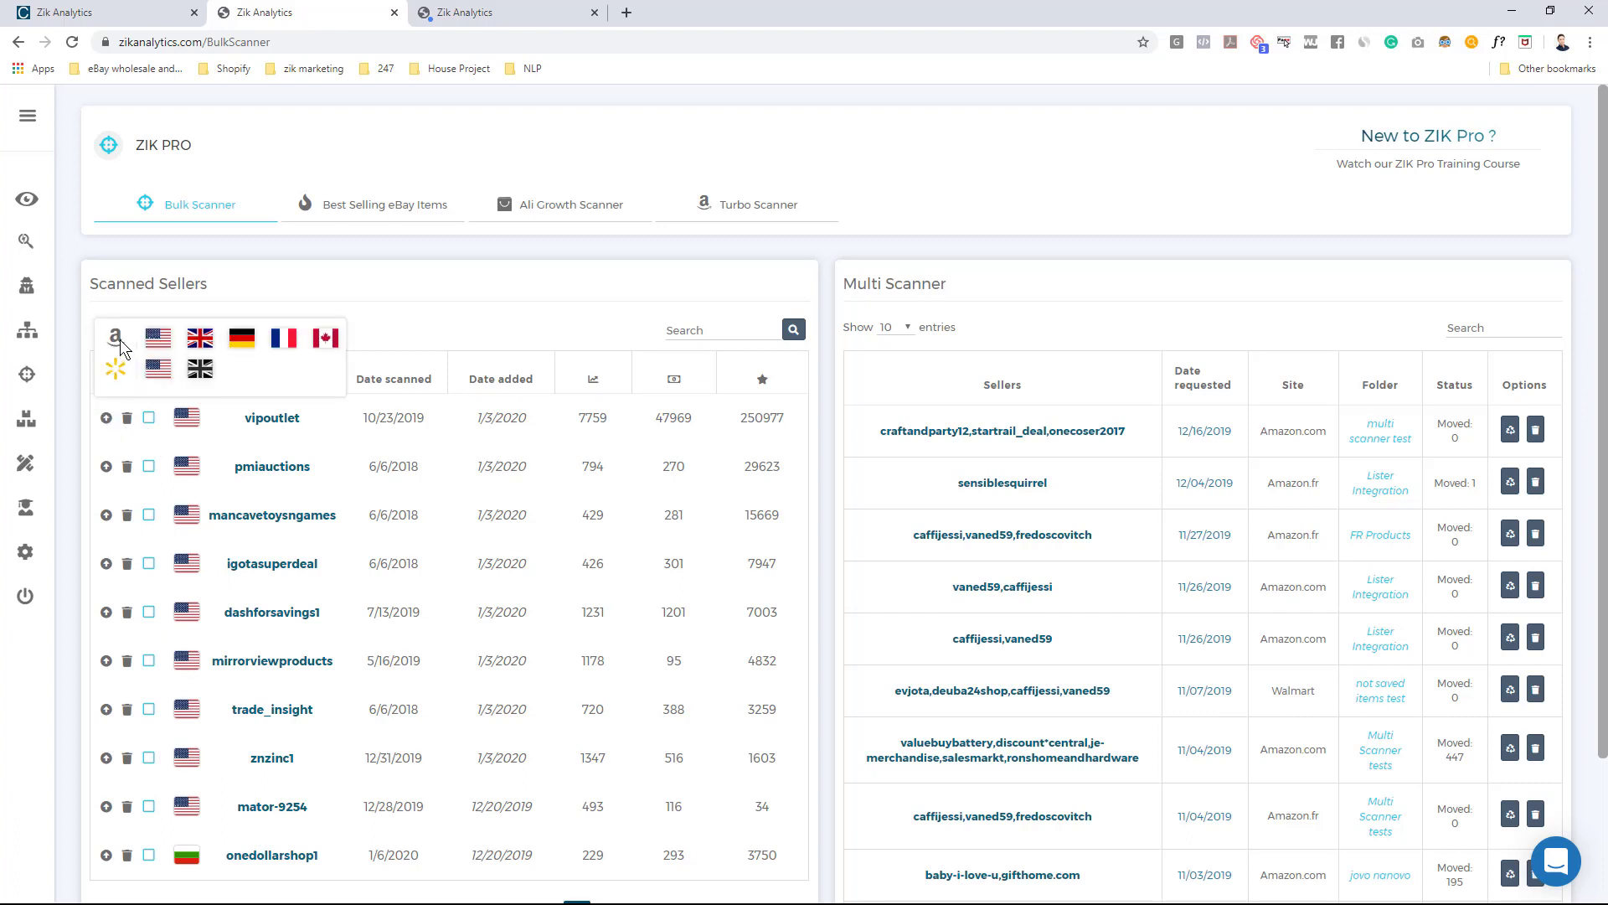
click(155, 340)
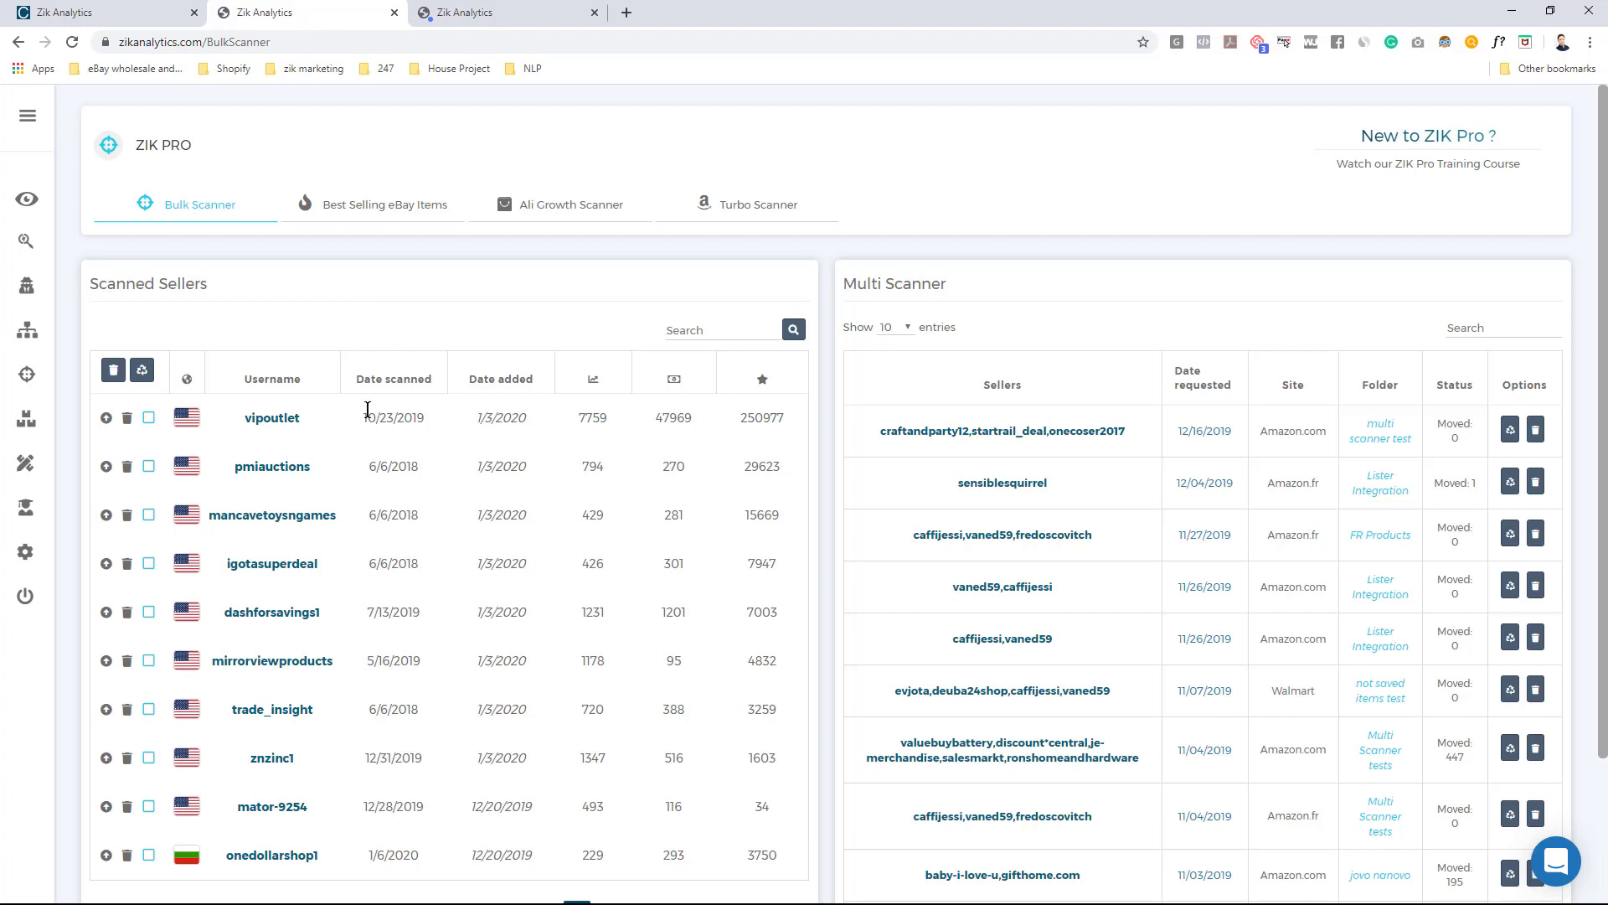
Open the found items for dashforsavings1 and compare the eBay and Amazon images of the Bose SoundSport headphones
click(265, 426)
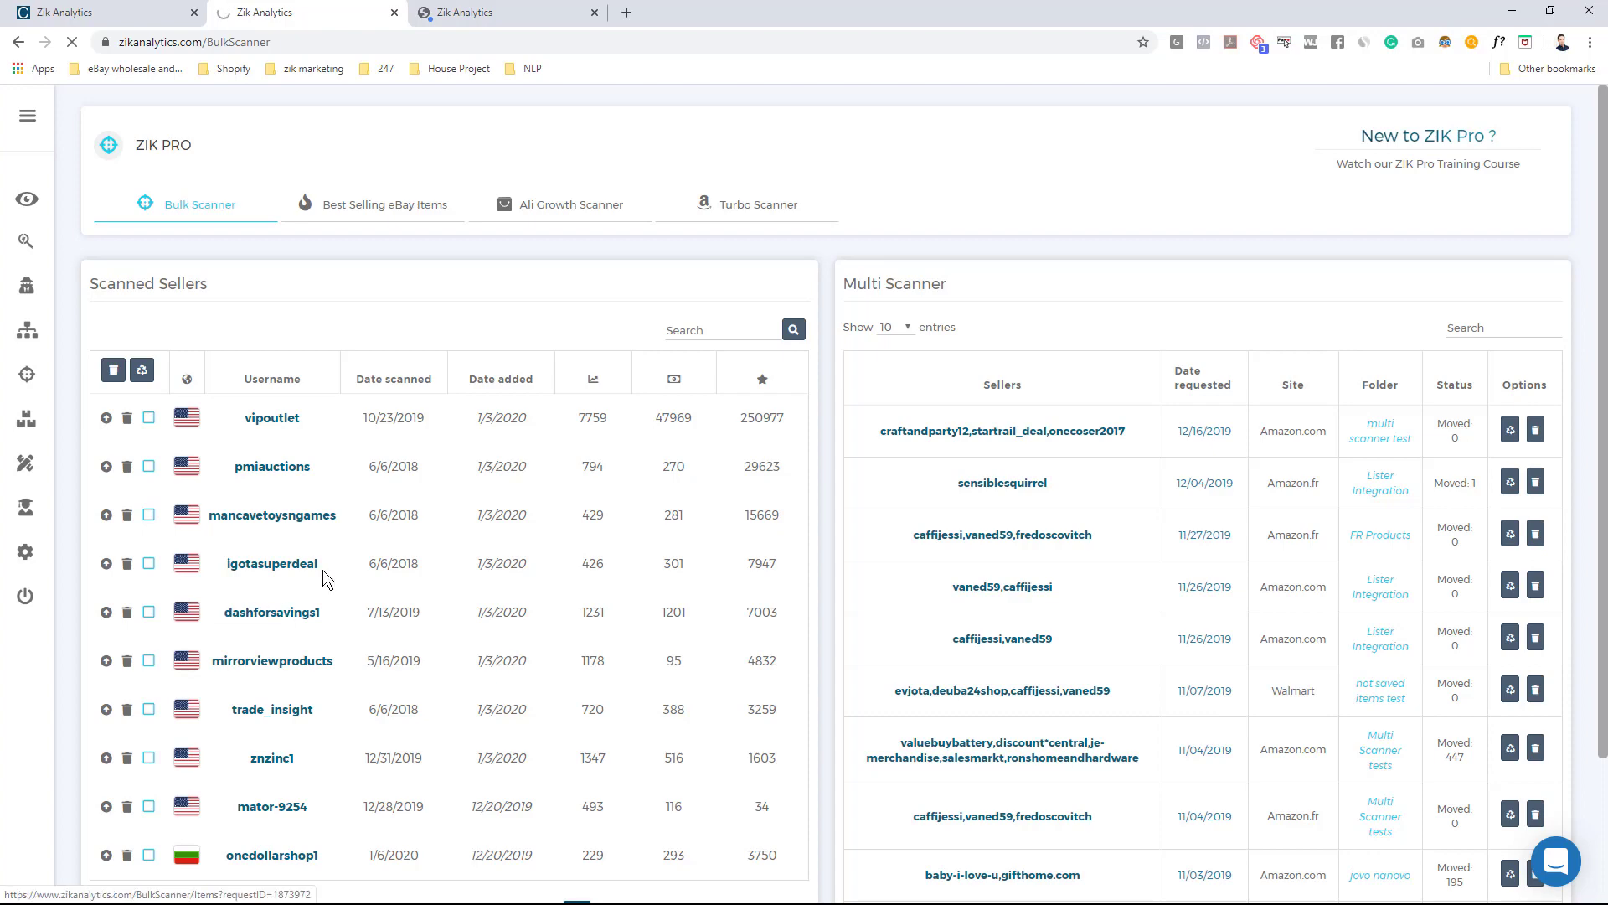
click(466, 12)
click(944, 172)
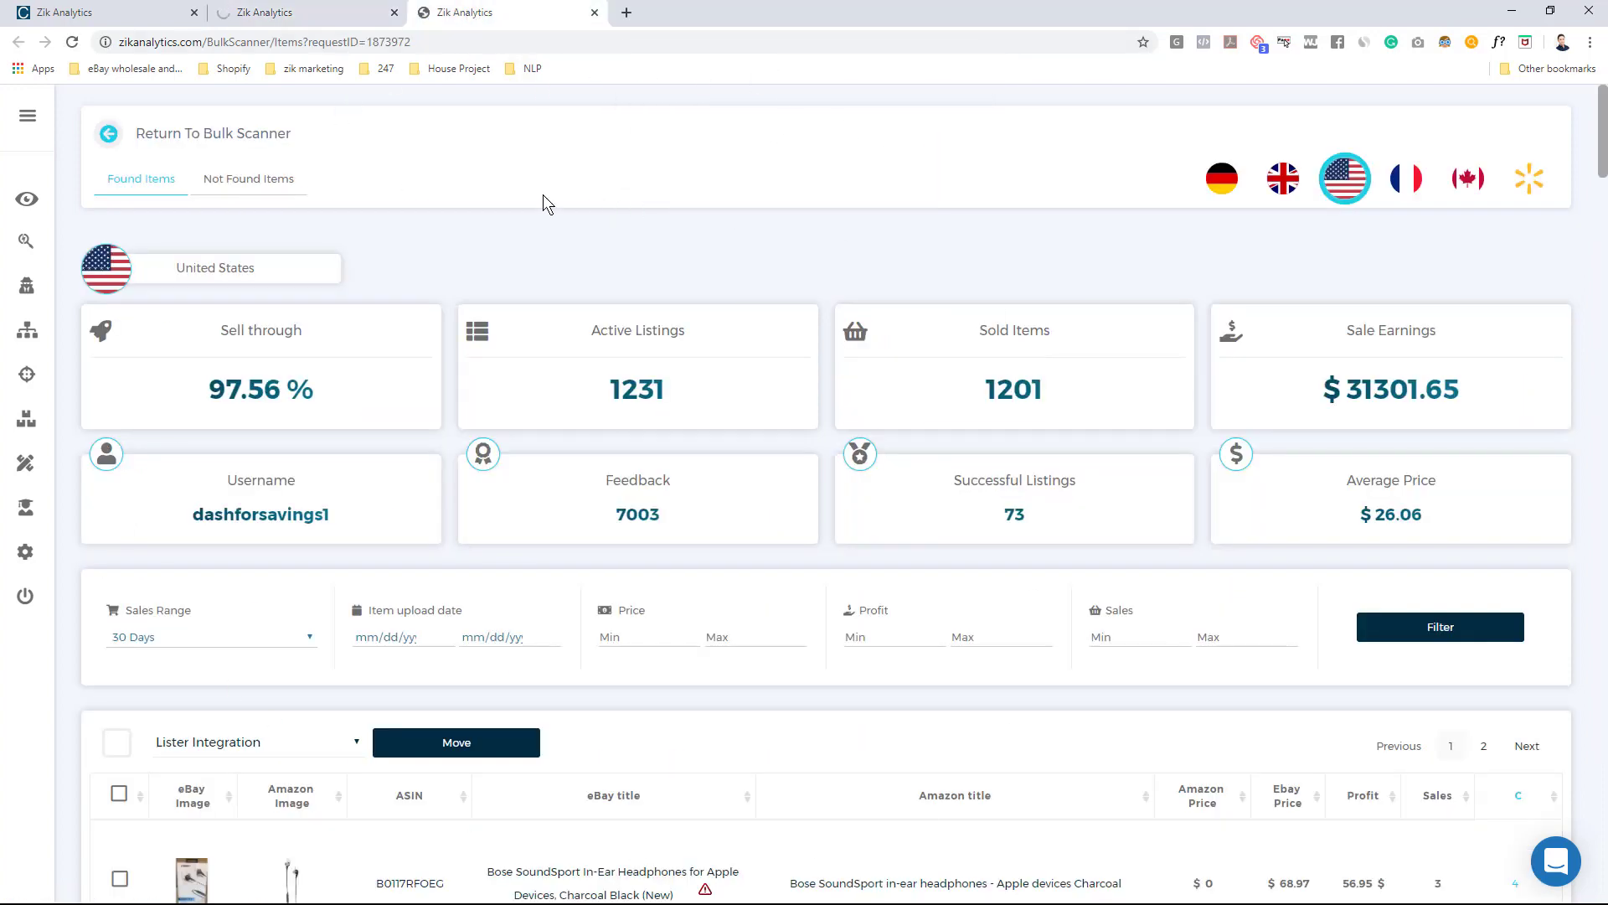
scroll(544, 201, down, 2)
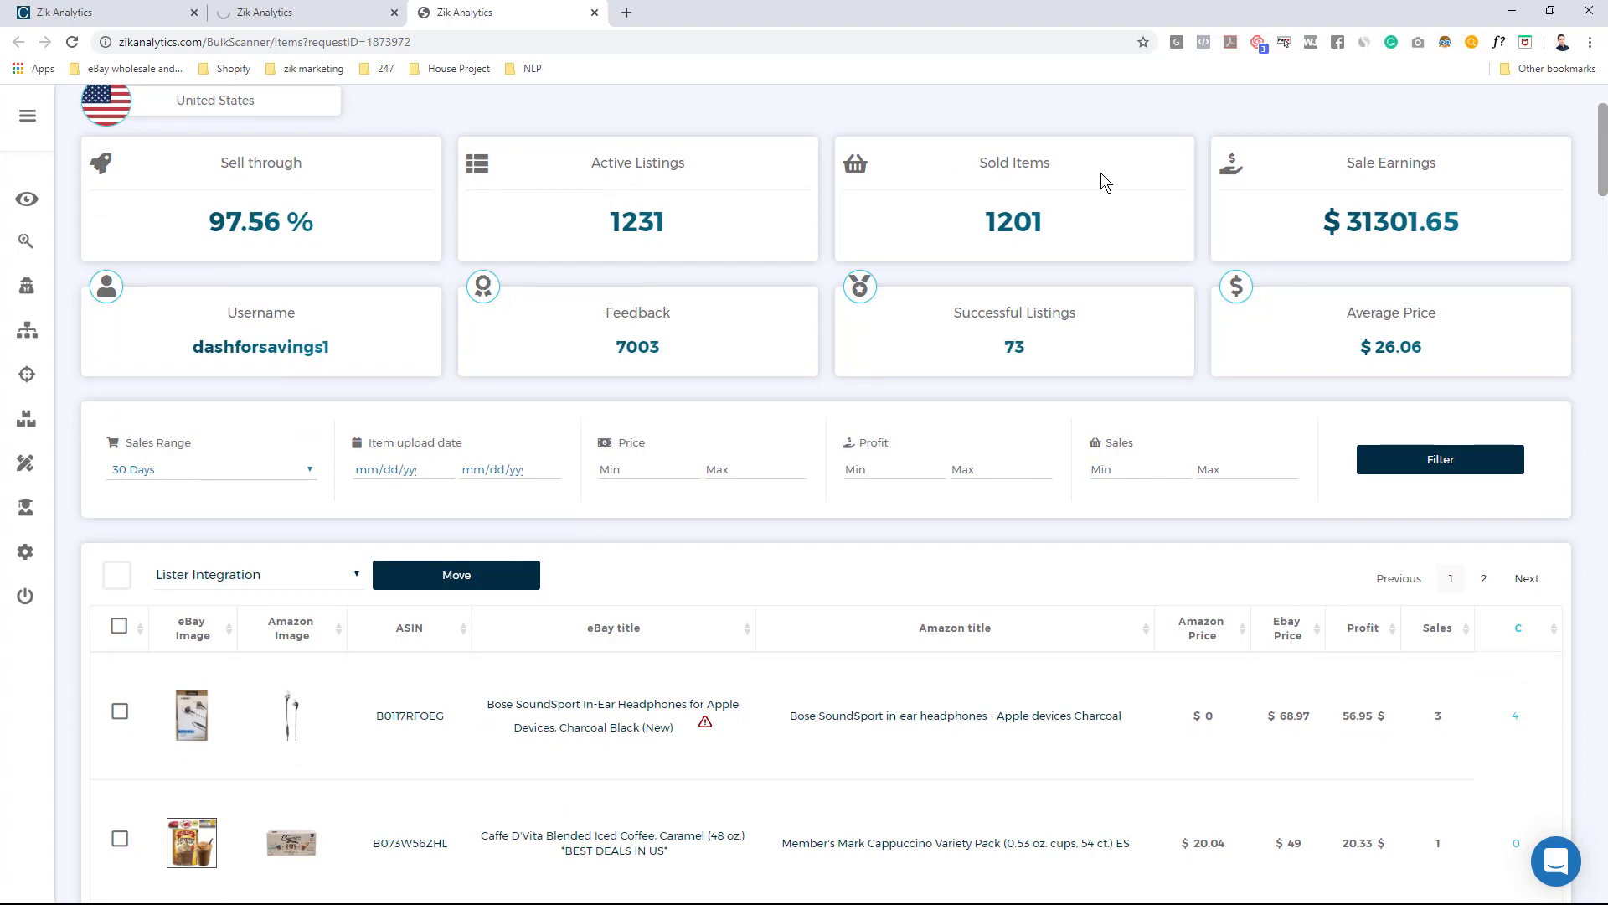
scroll(592, 224, down, 3)
scroll(592, 223, up, 3)
scroll(593, 224, down, 2)
scroll(593, 225, down, 3)
mouse_move(186, 274)
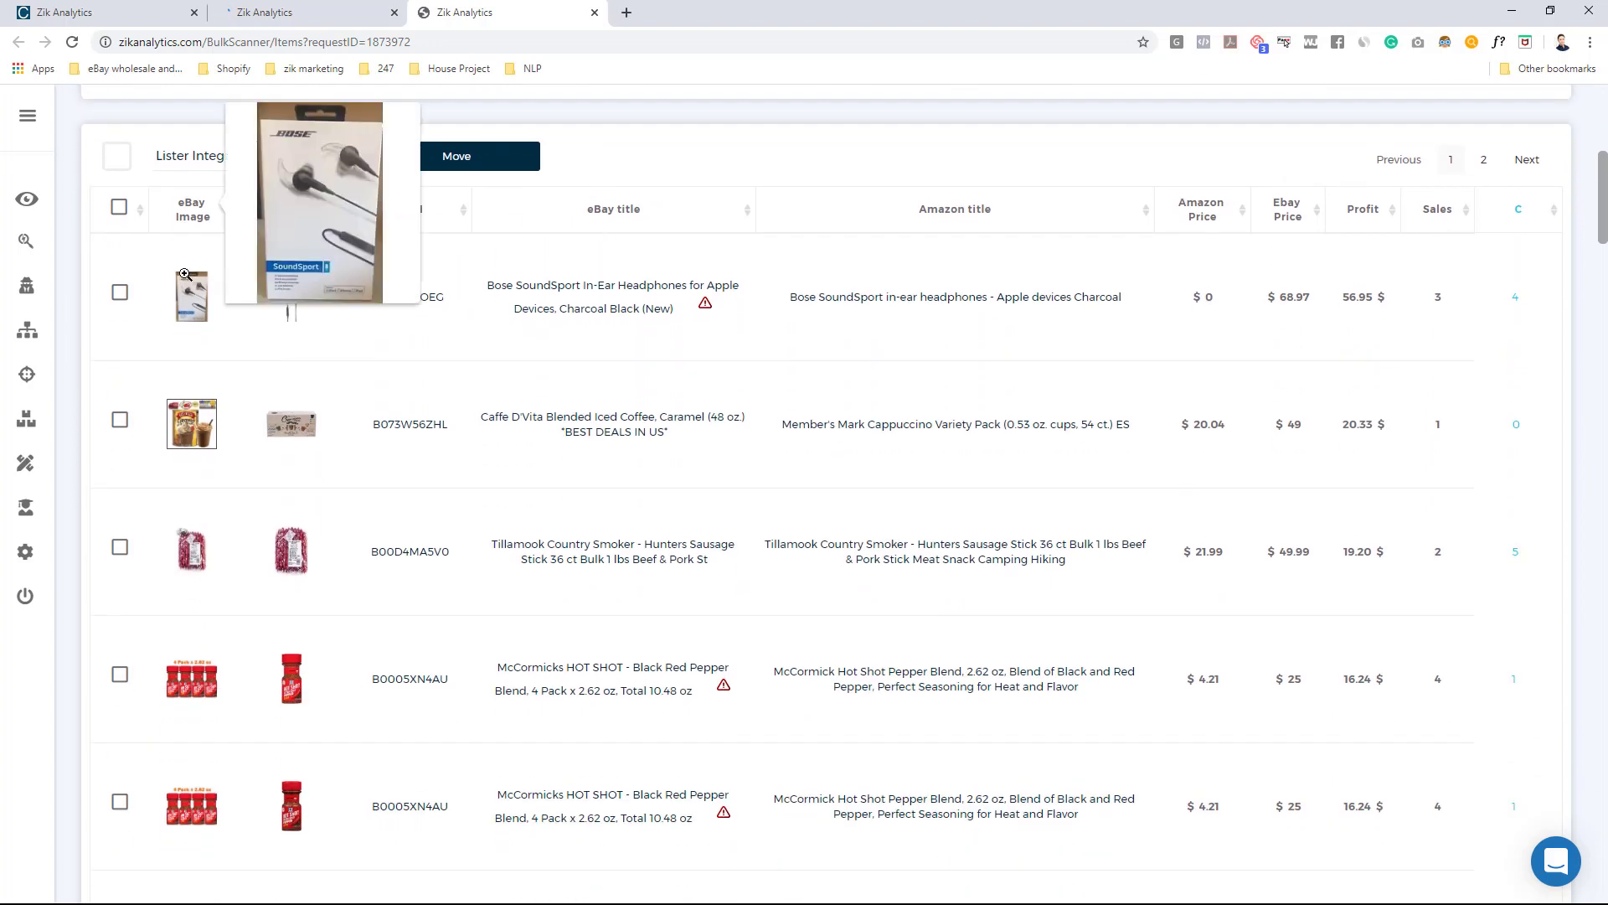
mouse_move(297, 298)
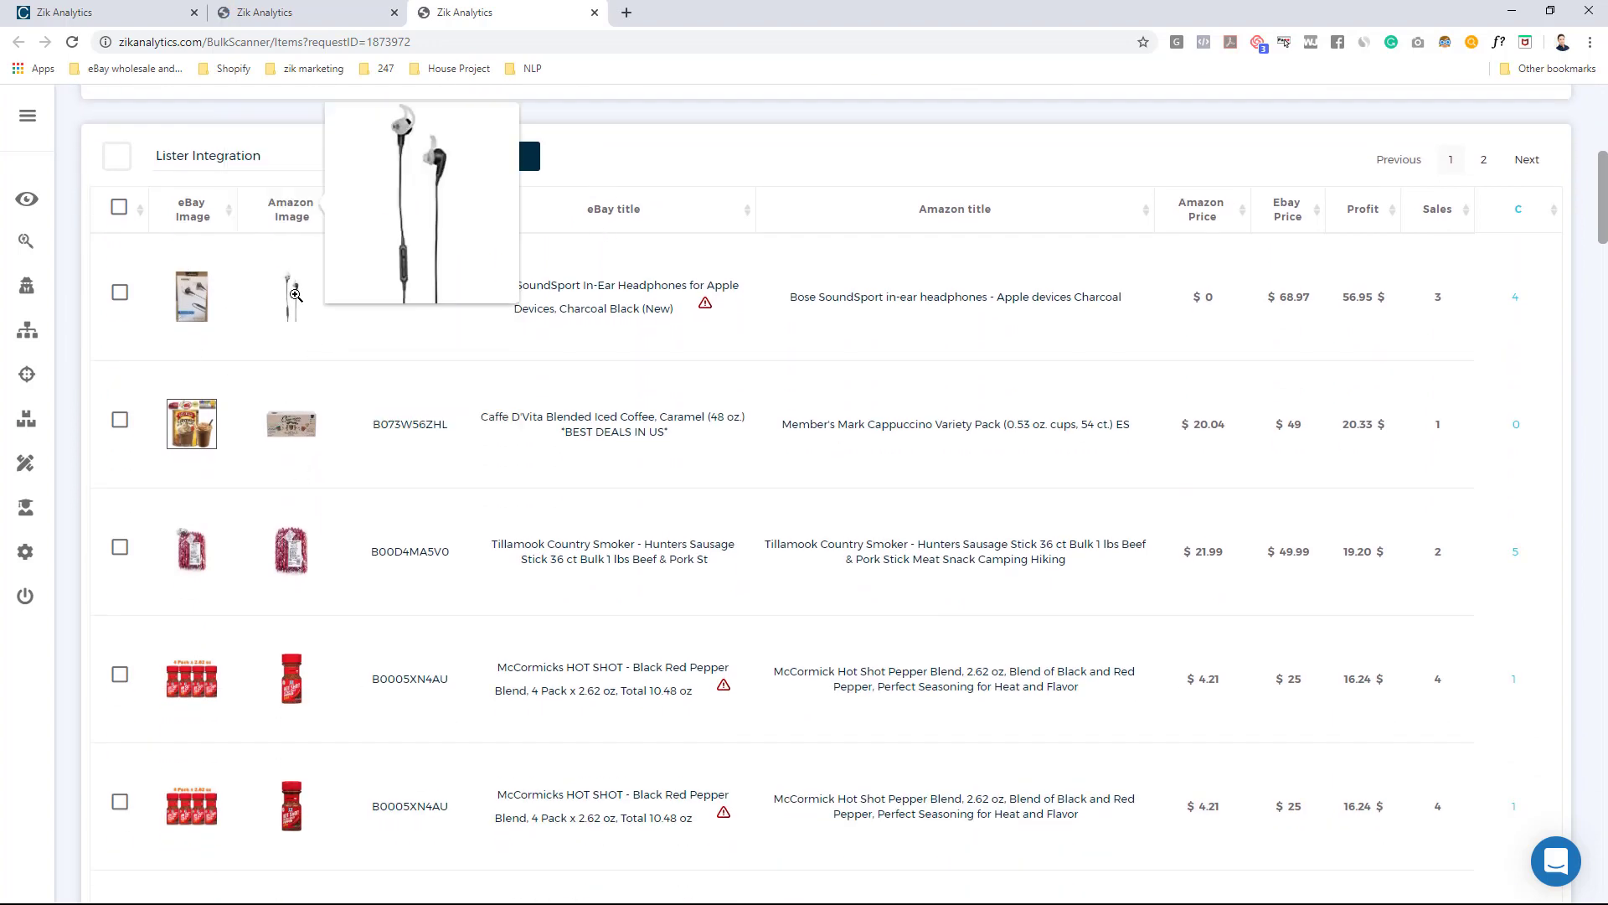
mouse_move(198, 558)
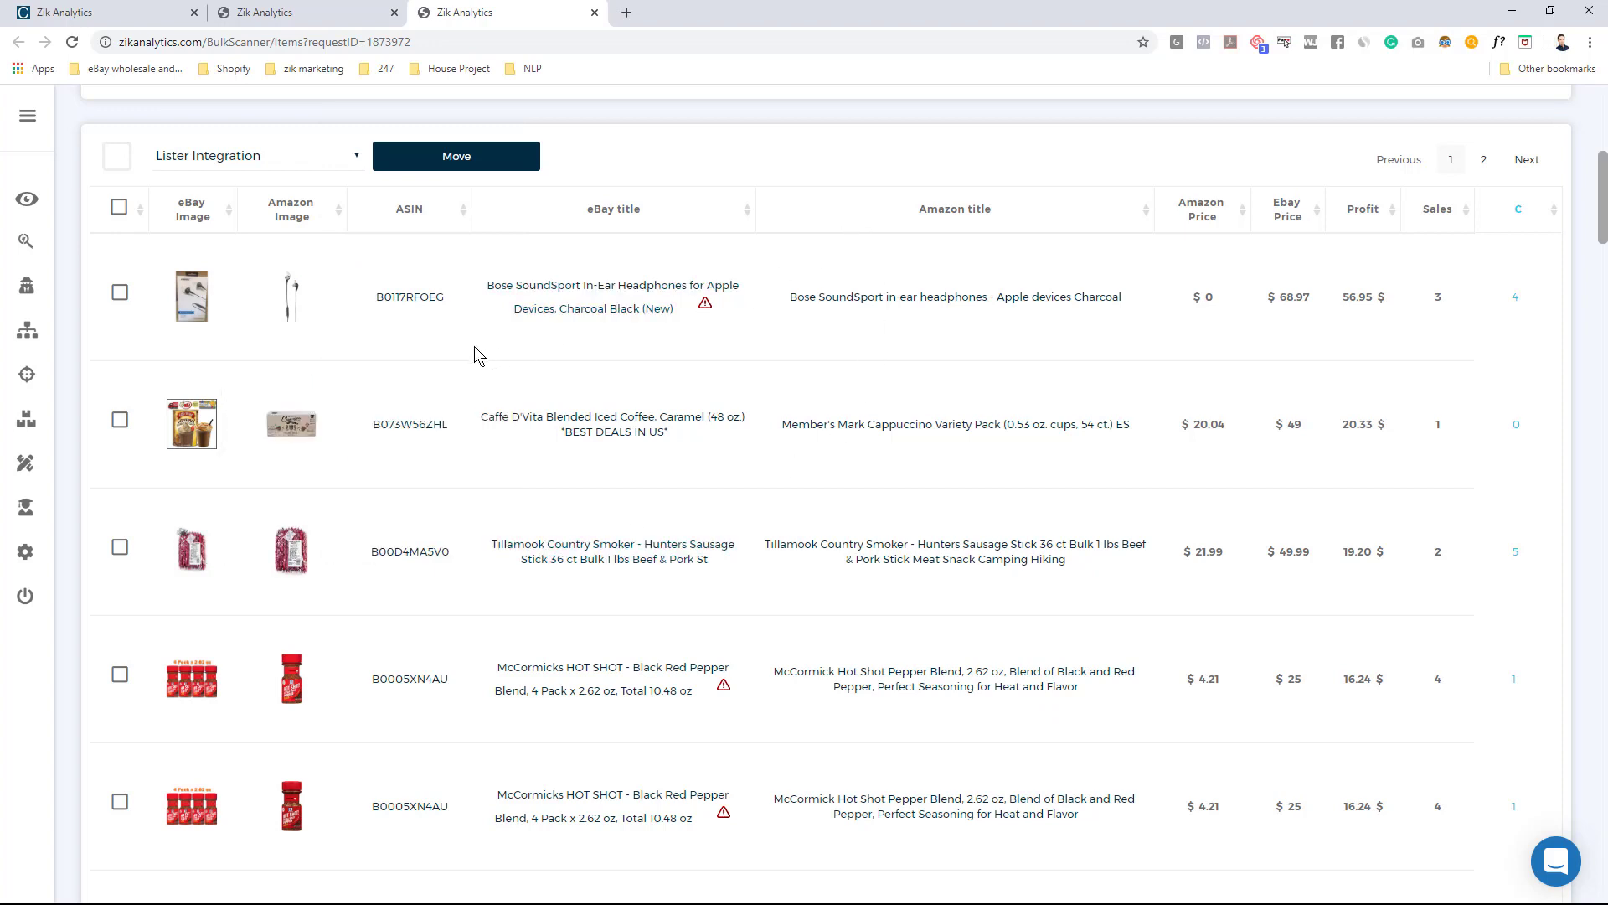
Try a minimum sales filter of 5 on the found items, and clear the value again
scroll(600, 432, up, 2)
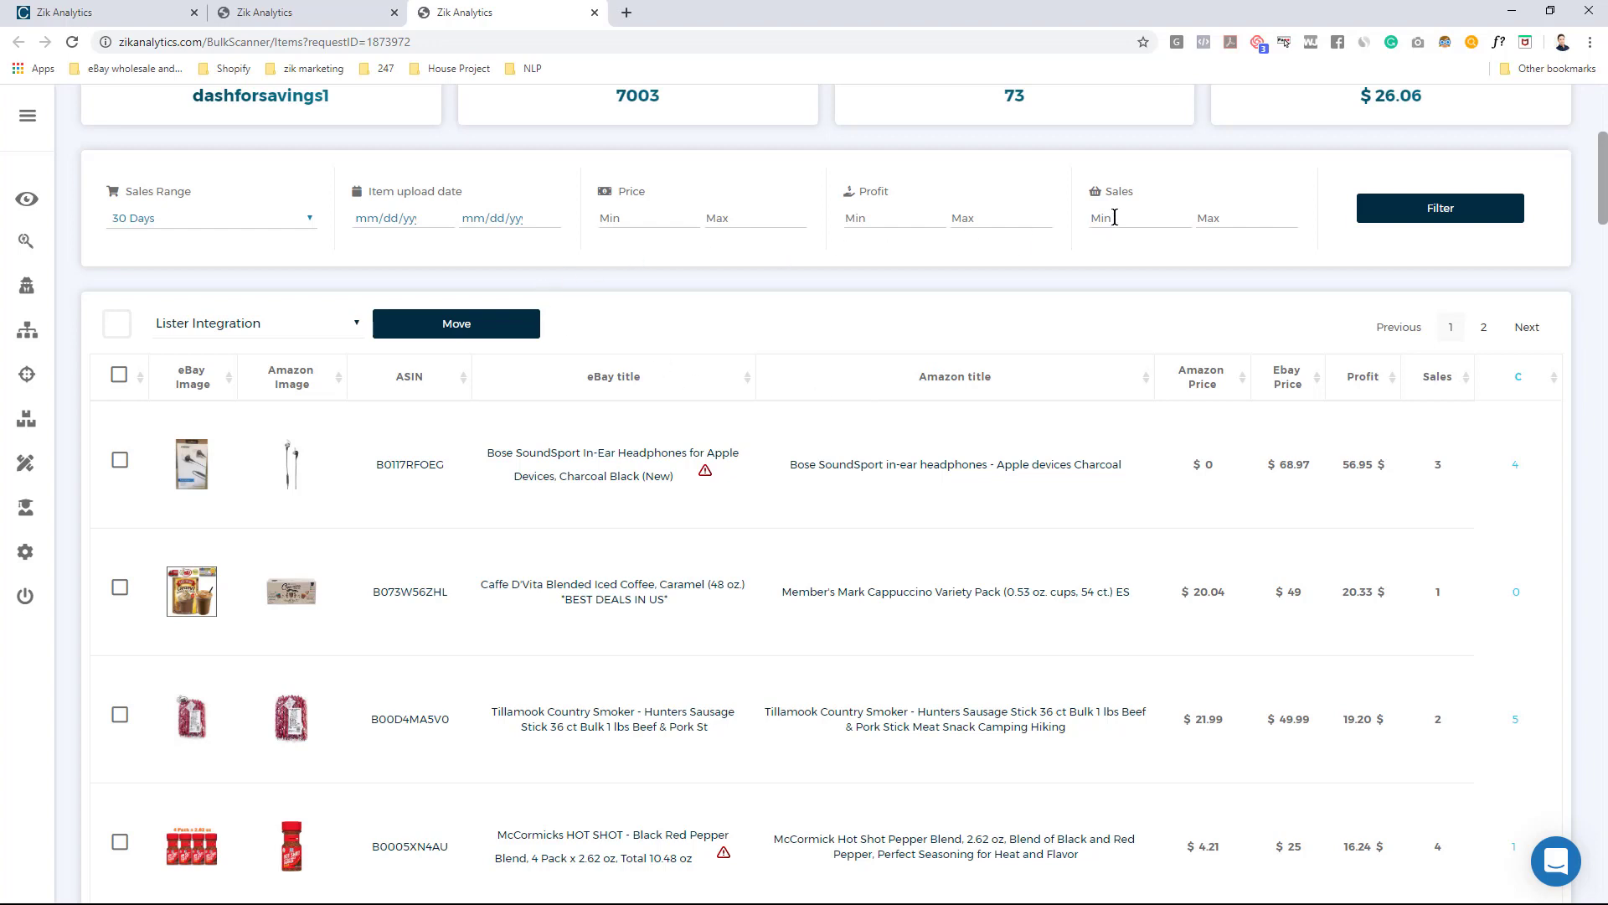
text(5)
click(1441, 208)
double_click(1126, 222)
key(BackSpace)
Select all found items of the entire seller instead of only the current page, and check the available destination folders
click(119, 377)
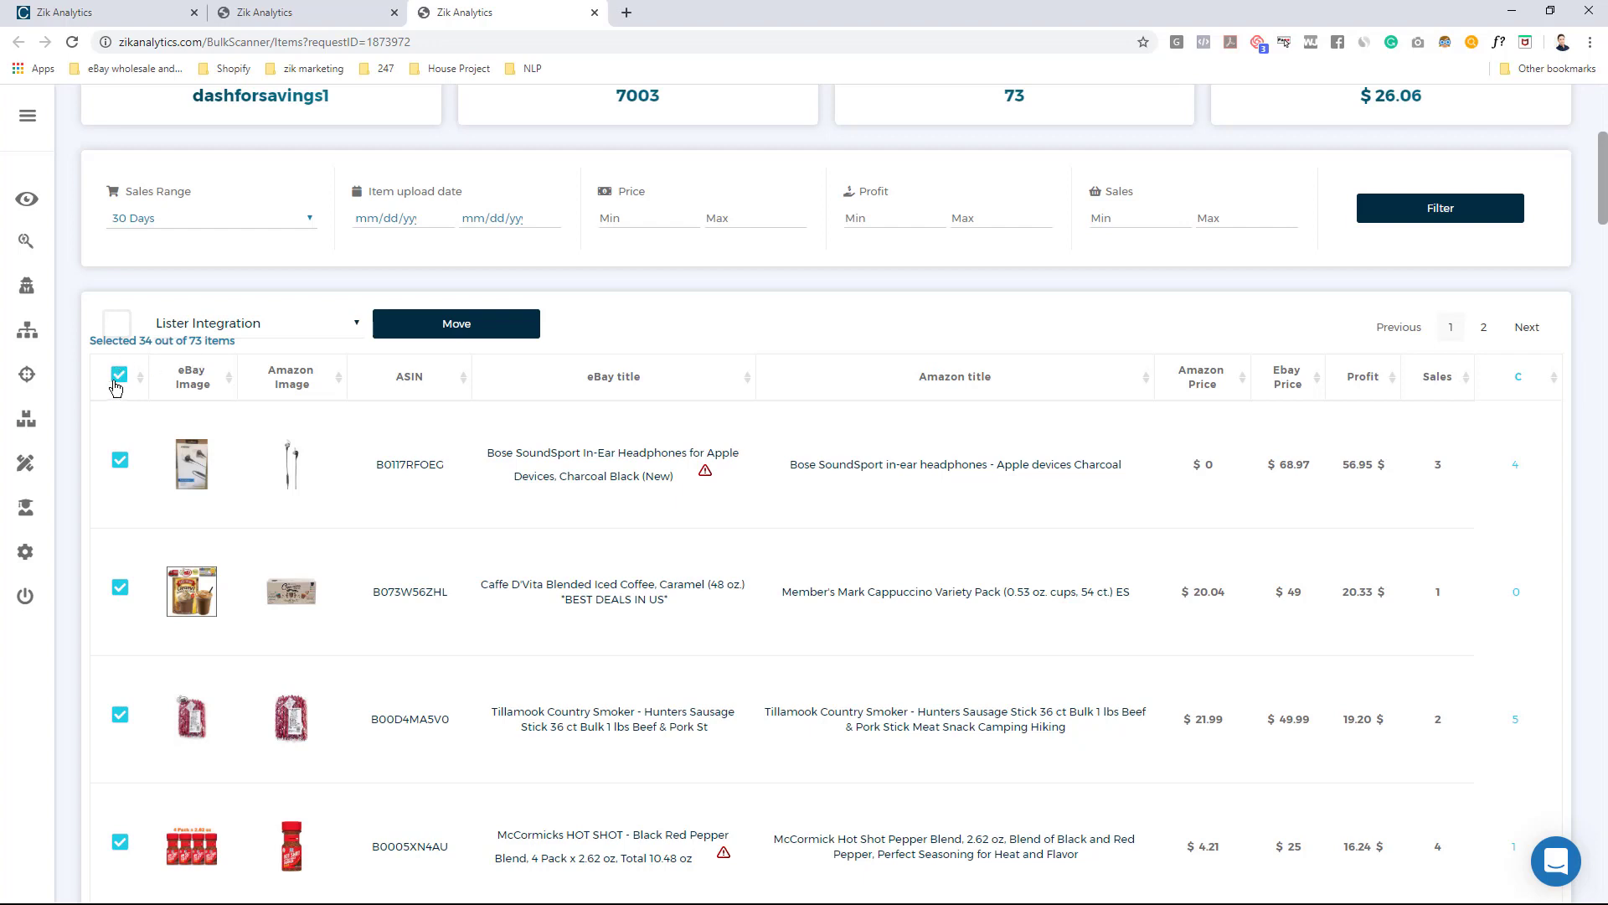
click(119, 376)
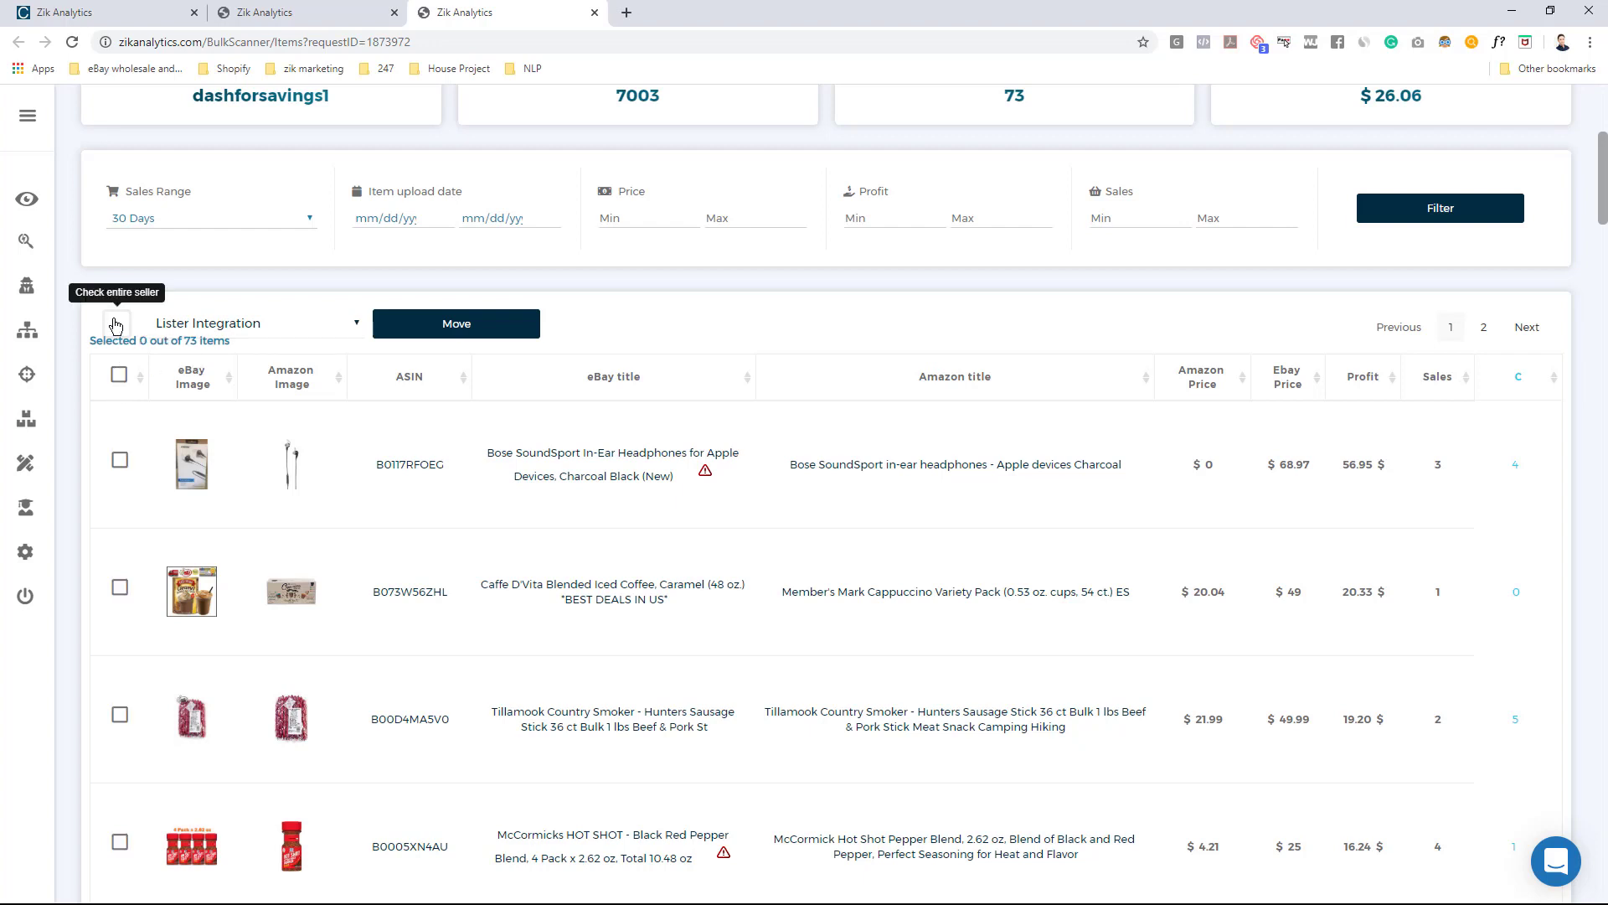
click(117, 323)
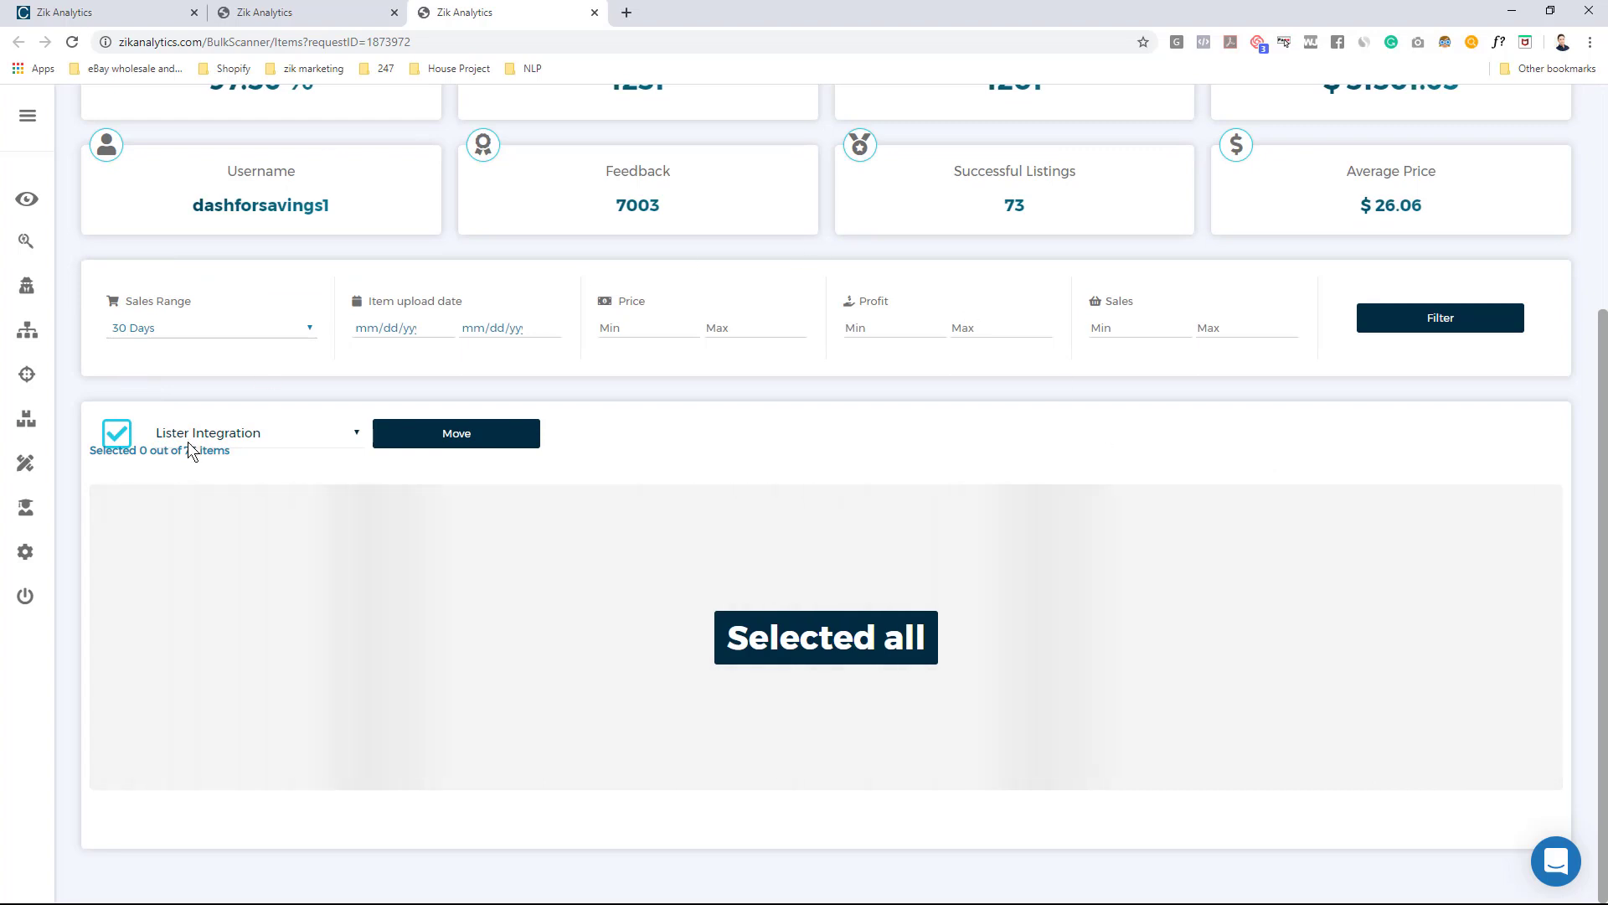
click(334, 431)
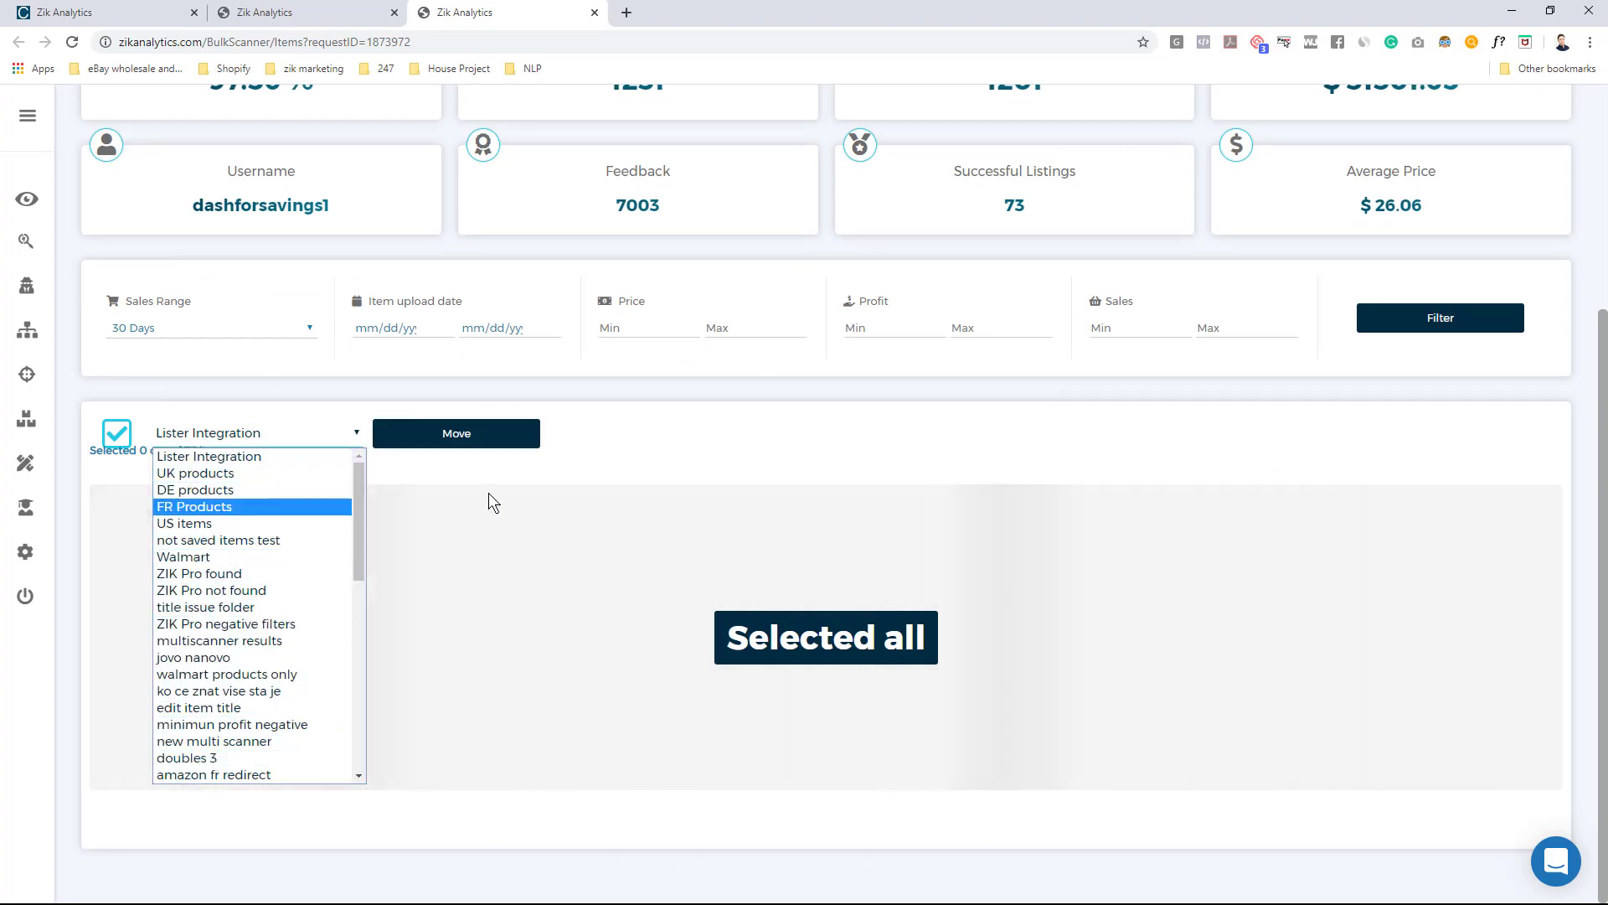
click(491, 467)
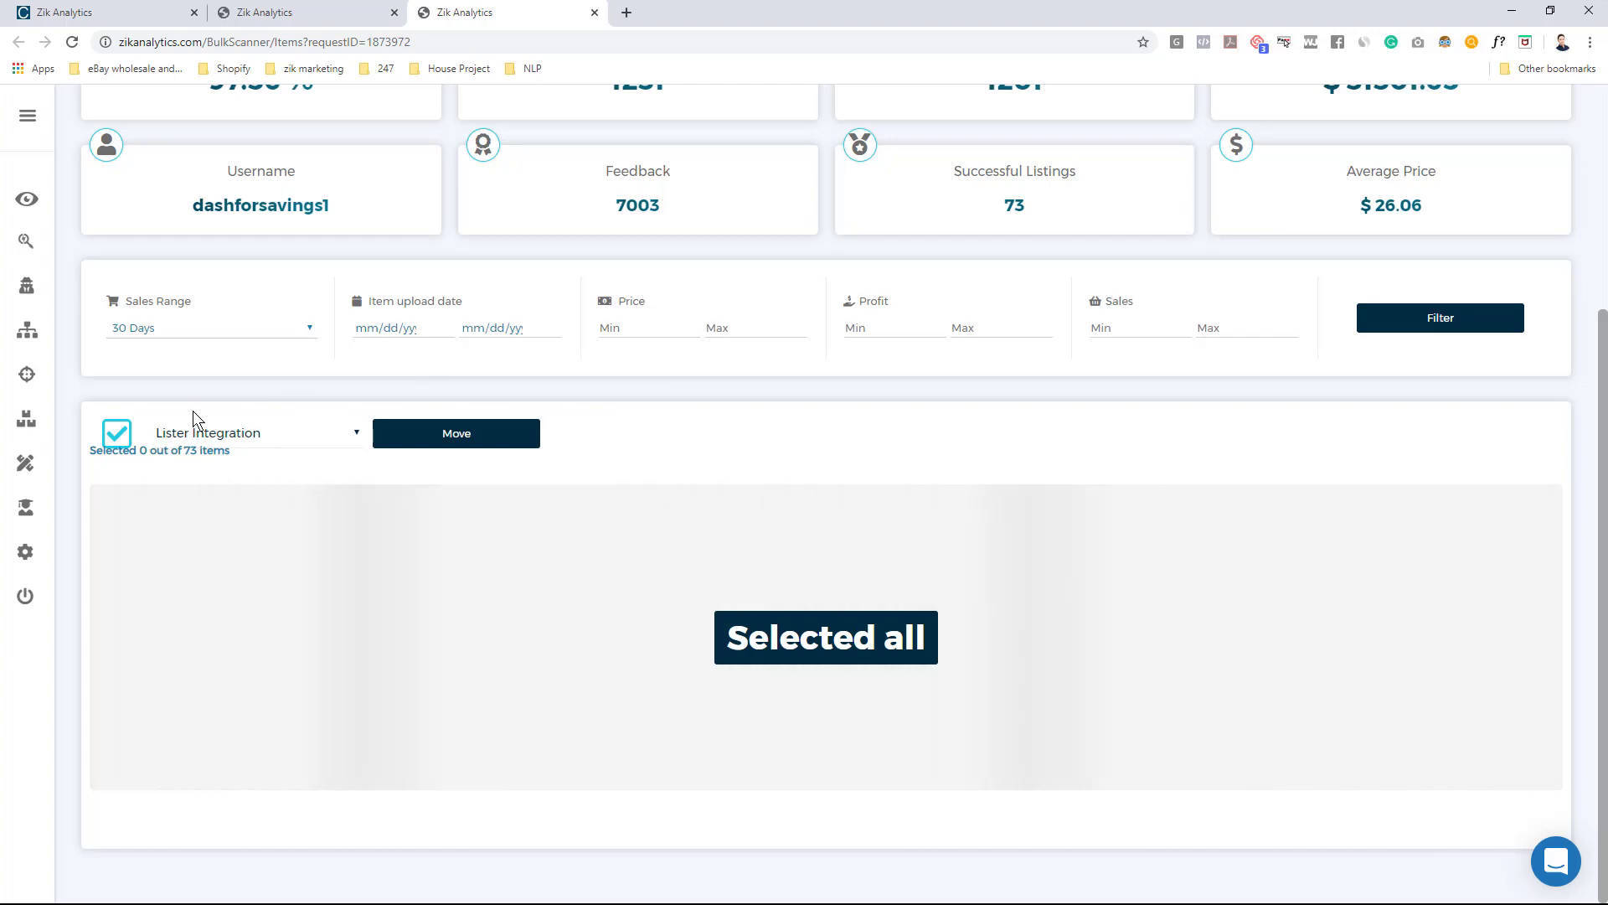
Open the My Folders page in a new browser tab and activate the description field for a new folder
click(24, 555)
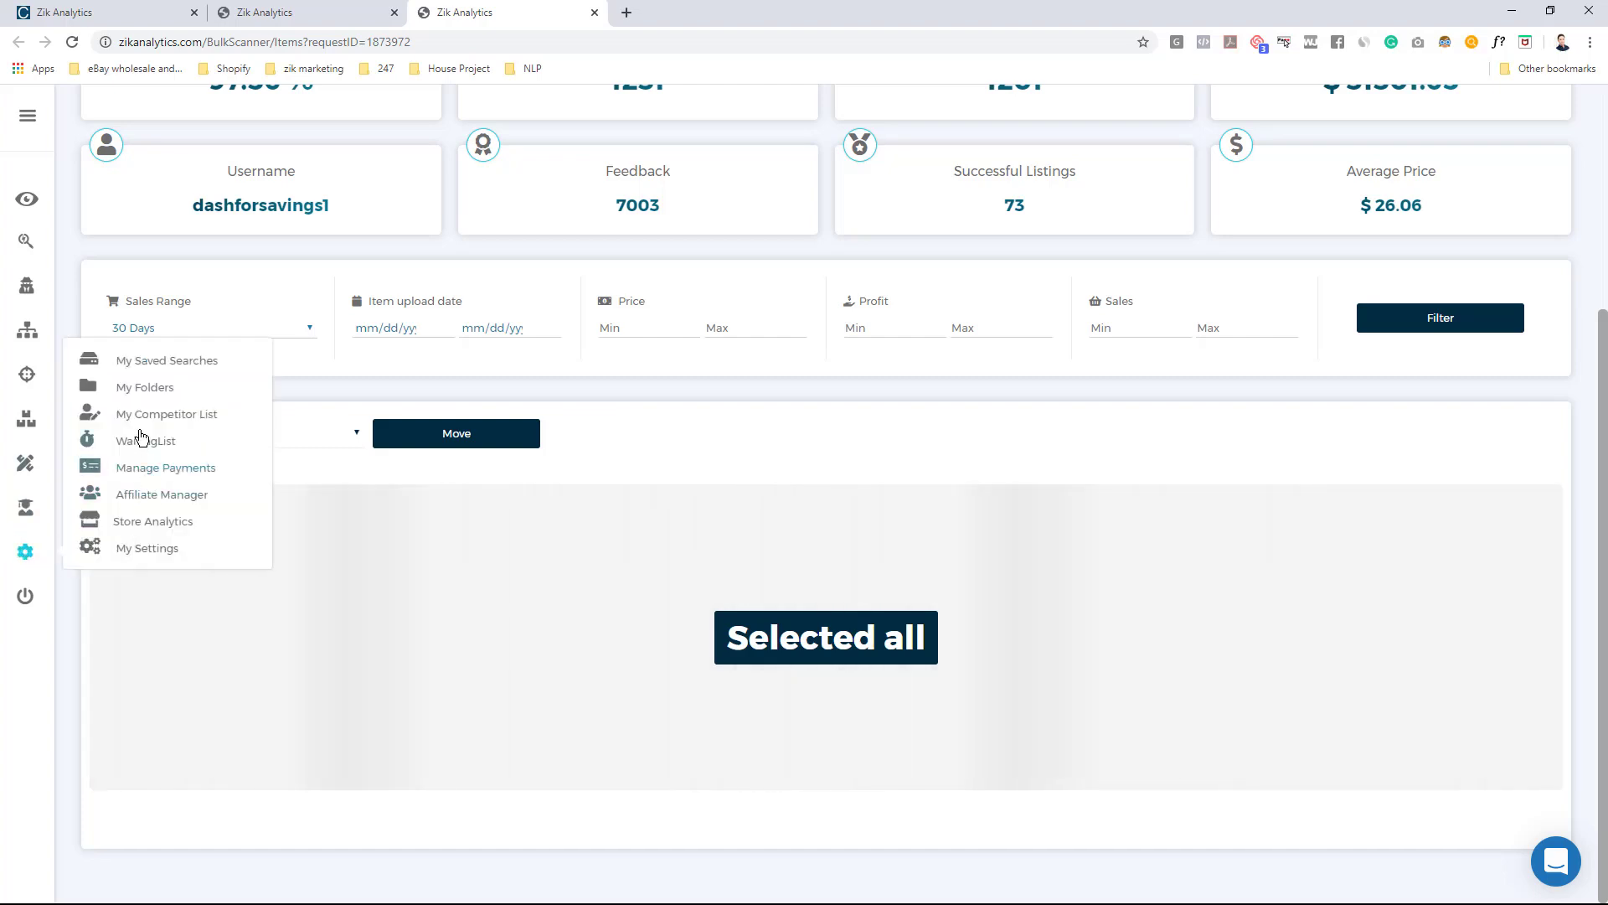
right_click(147, 394)
click(199, 403)
click(696, 12)
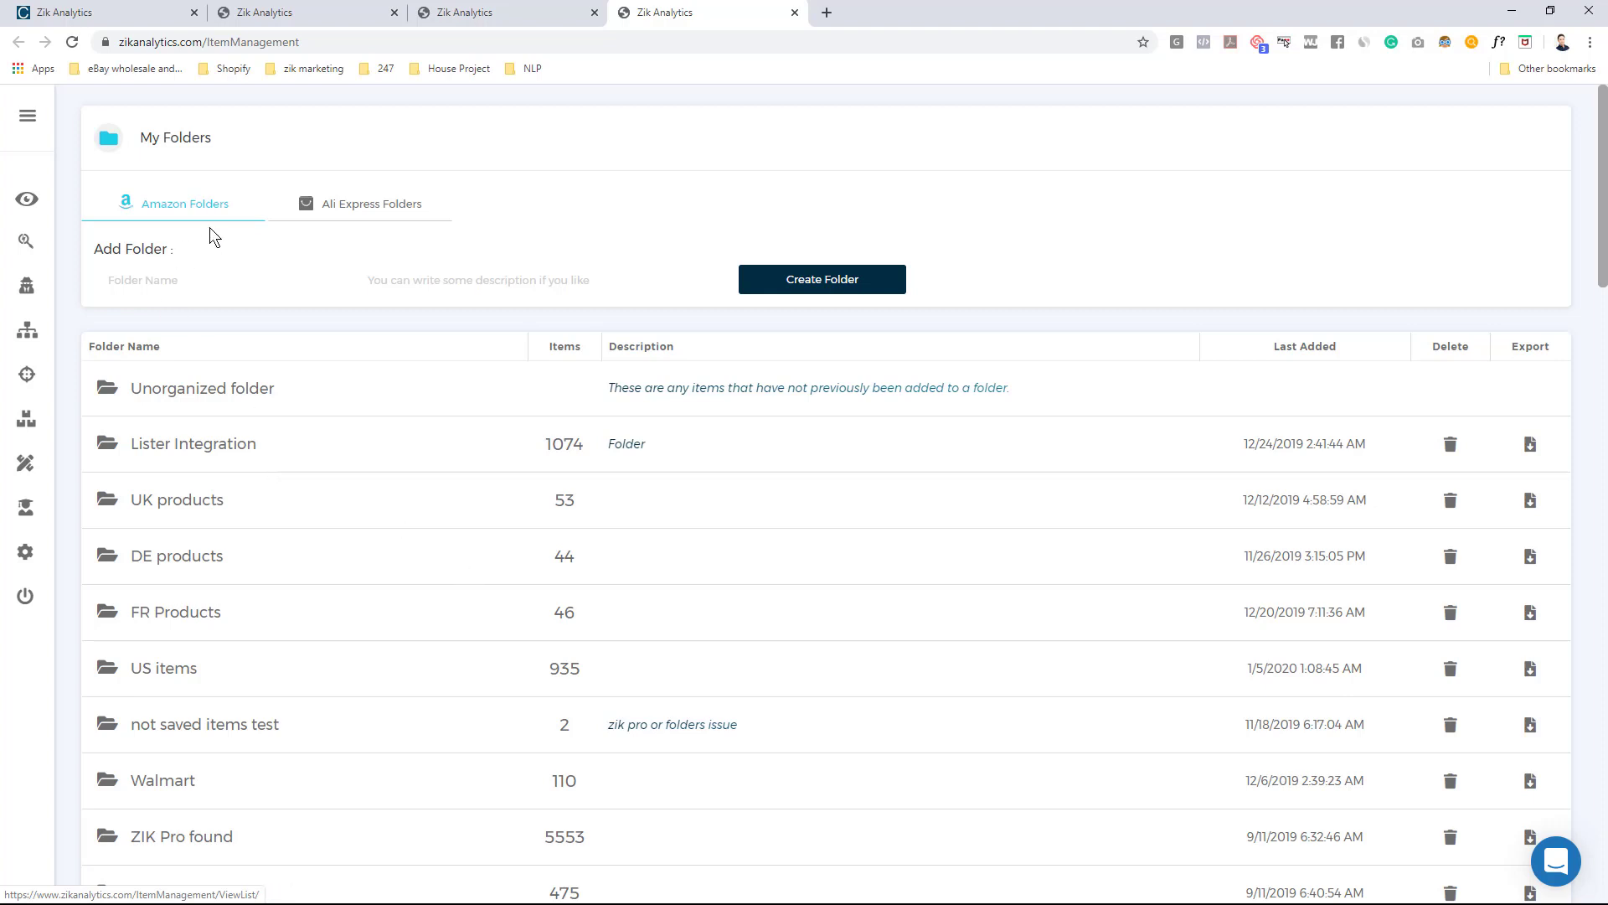
click(435, 282)
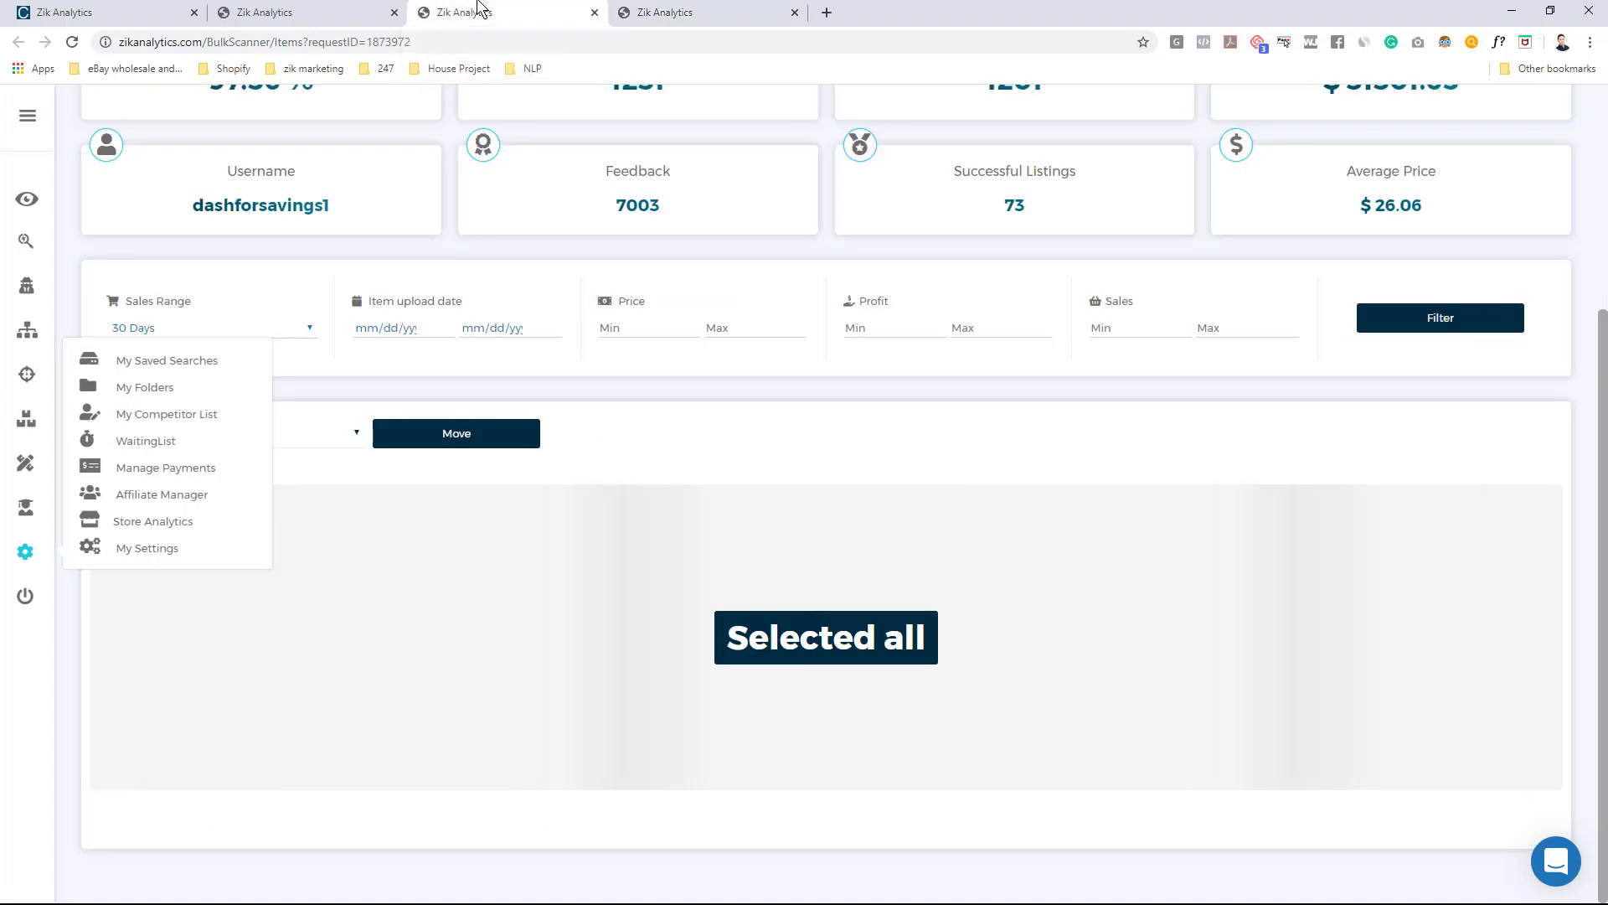
Move all of dashforsavings1's selected found items into the US items folder
click(486, 12)
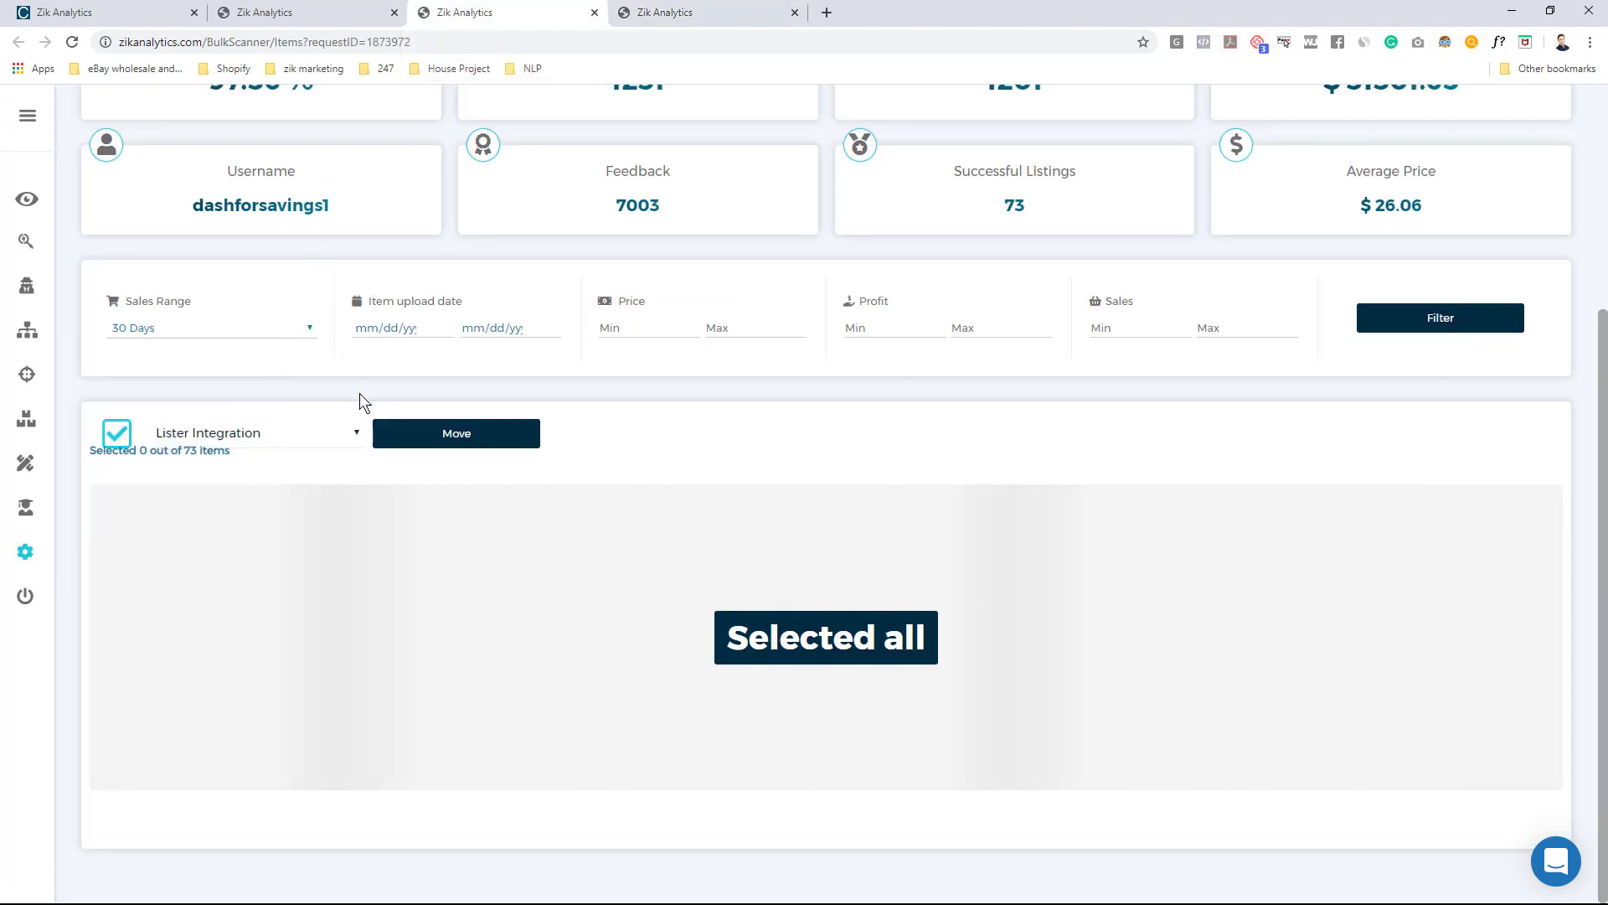
click(344, 433)
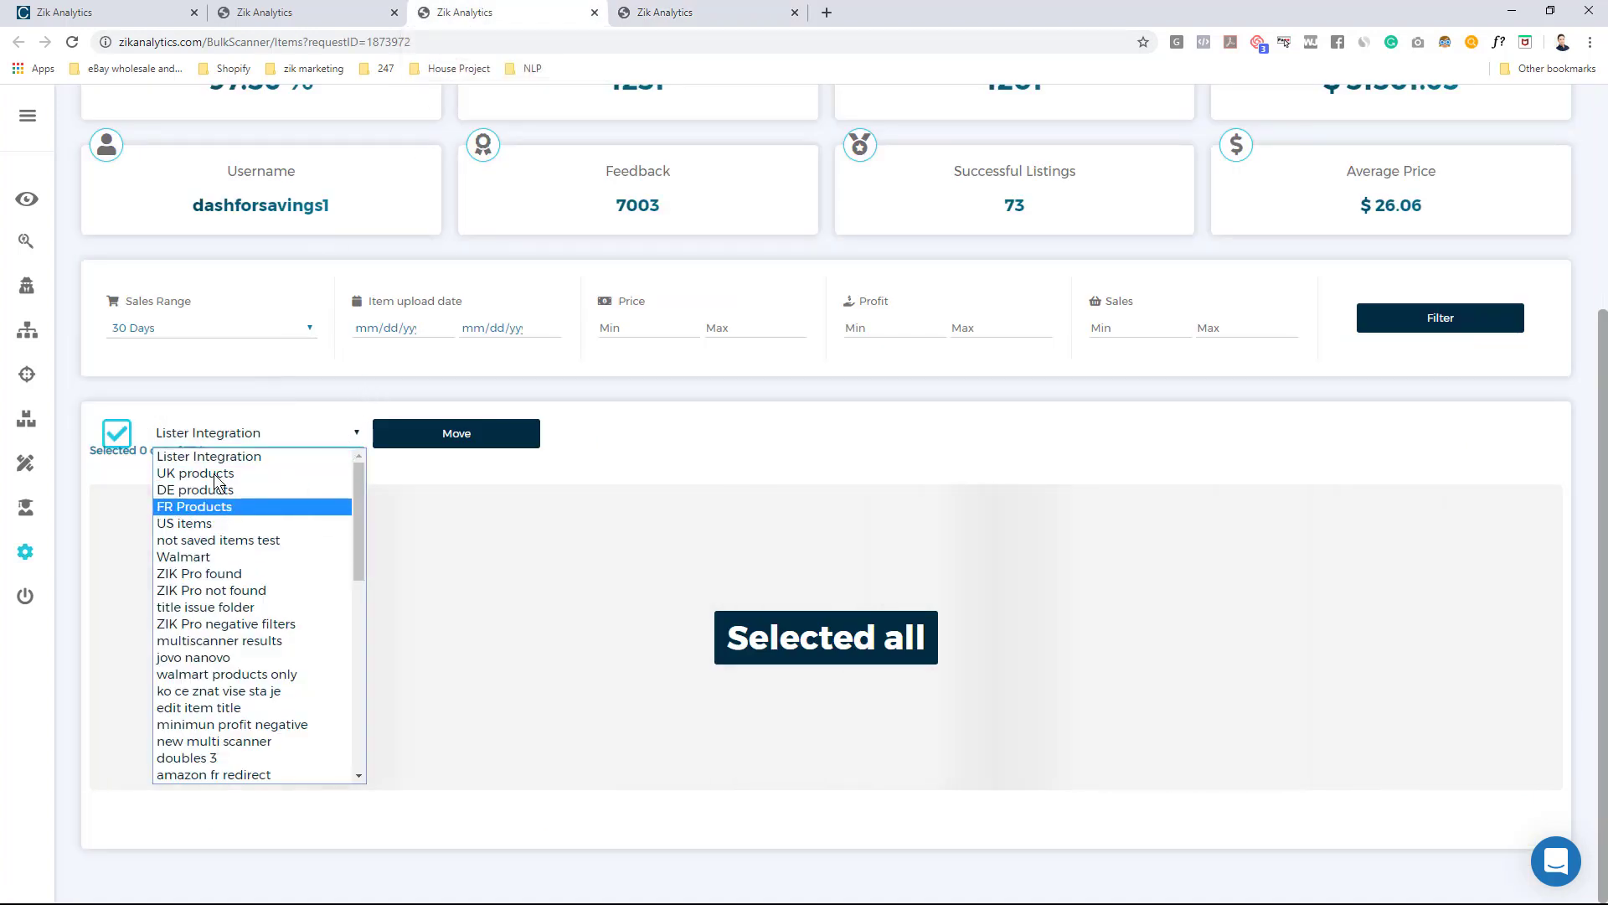
click(309, 525)
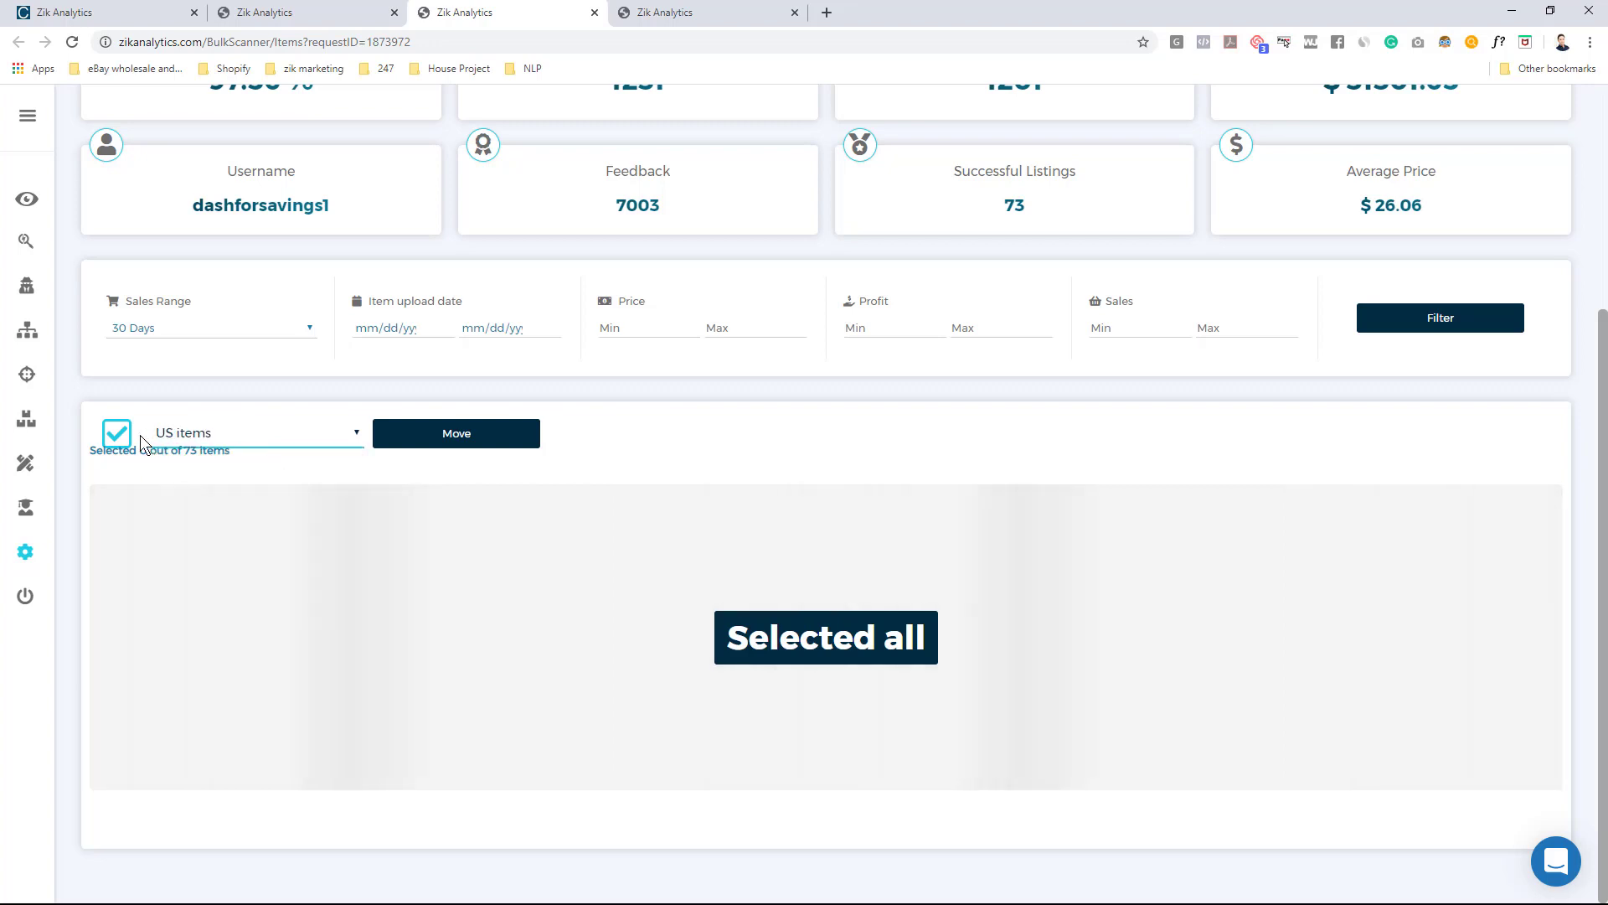
click(457, 433)
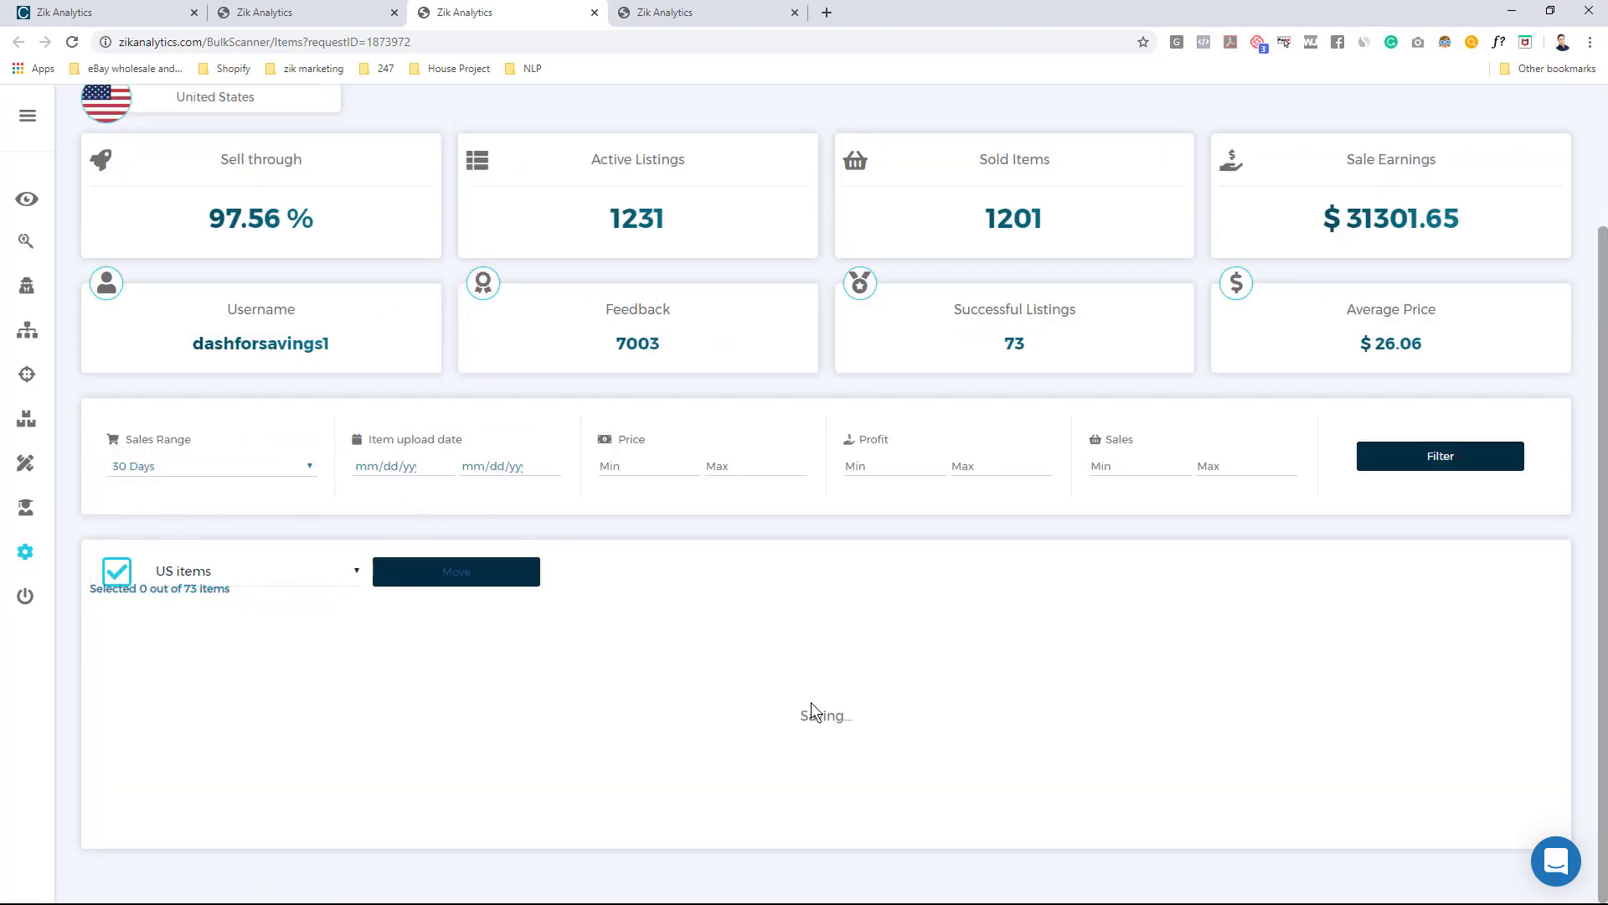
Open the Lister Integration folder from the My Folders page to view its saved items
click(754, 11)
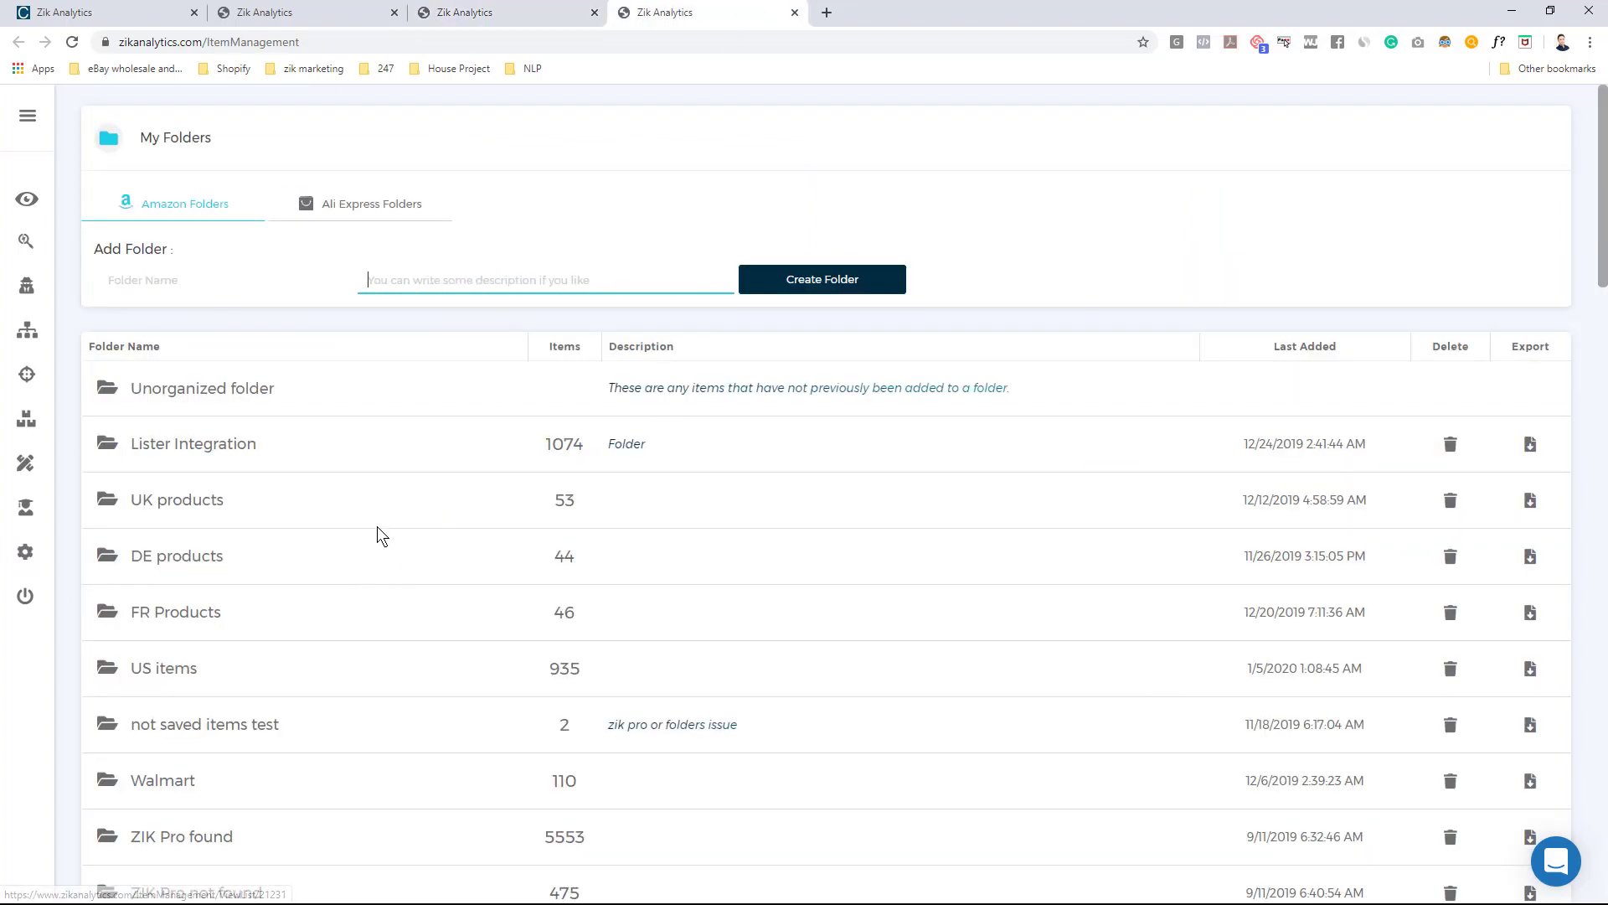
click(206, 456)
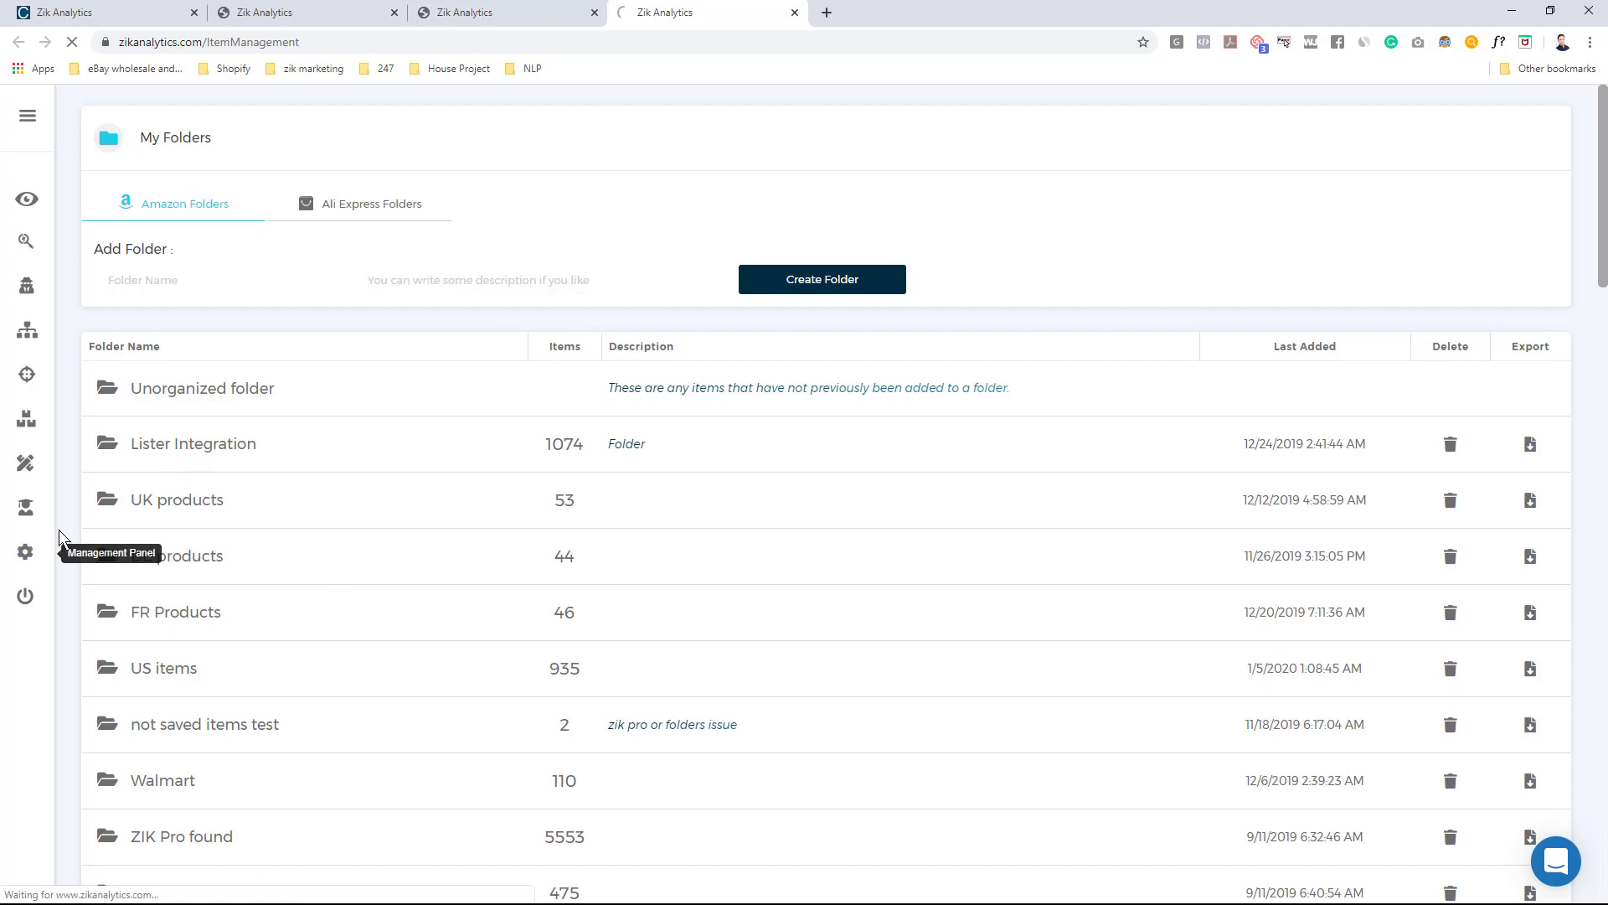
click(184, 460)
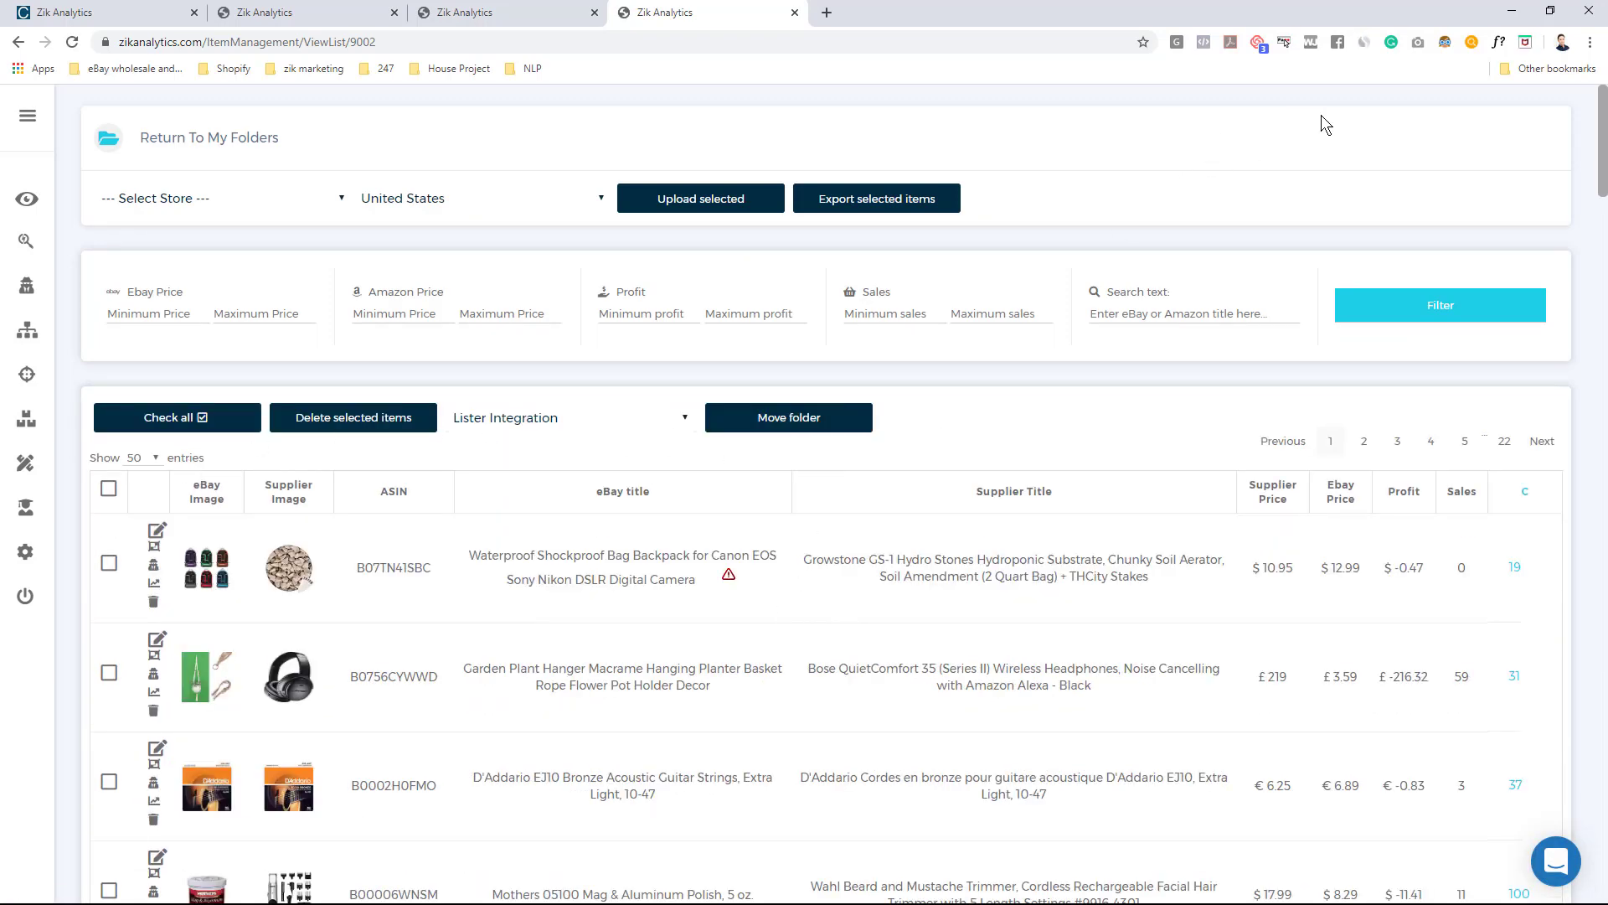
click(1591, 42)
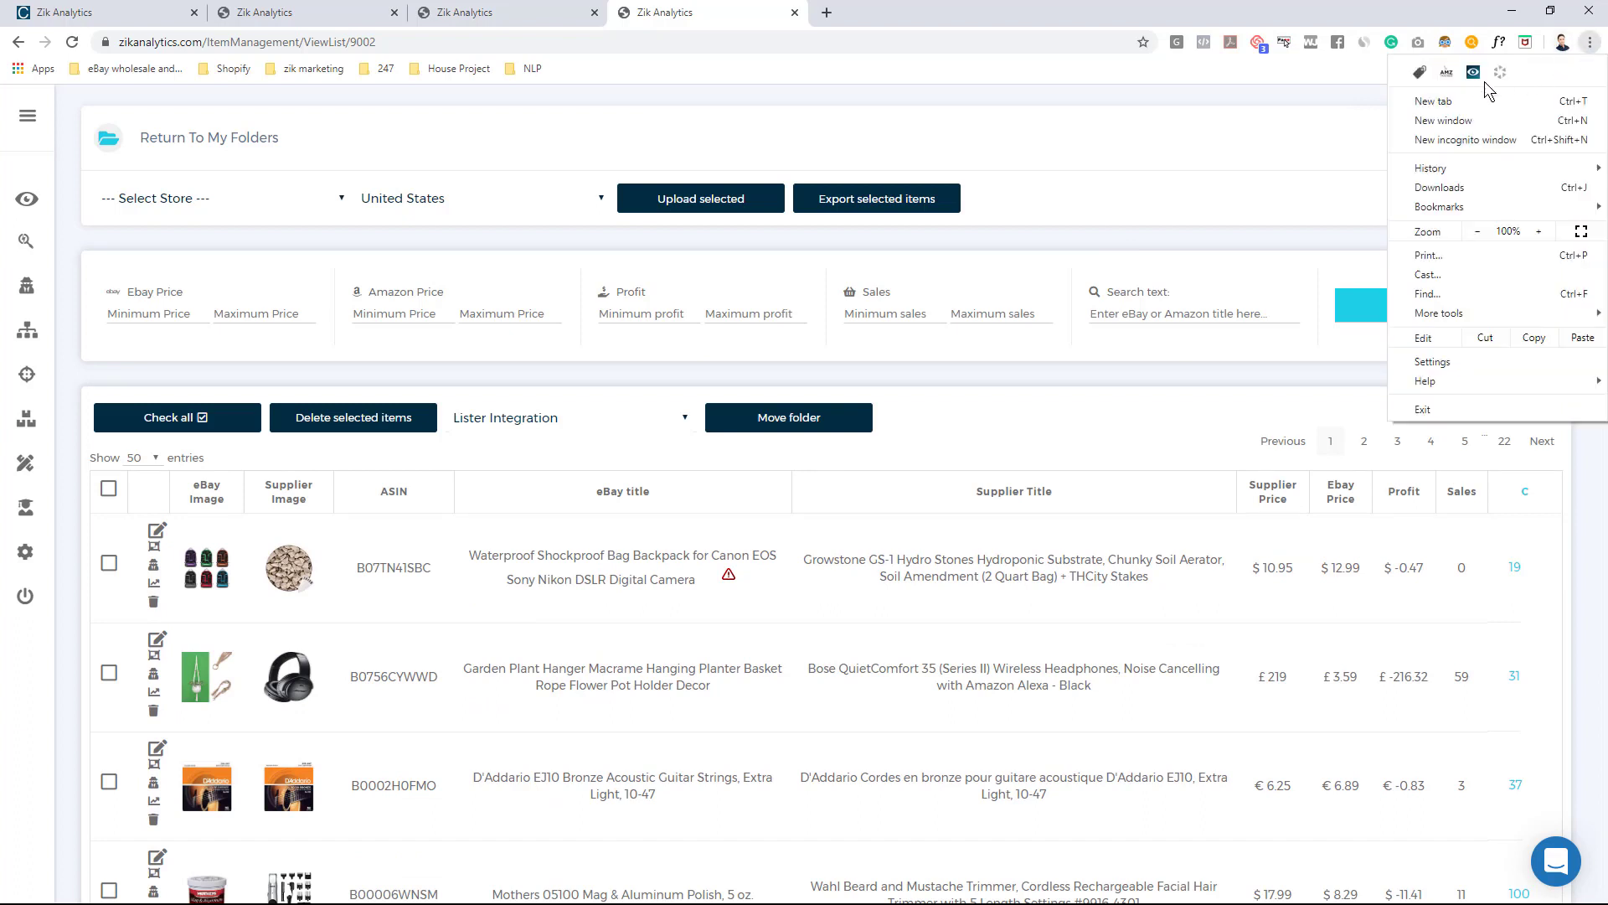
click(1270, 161)
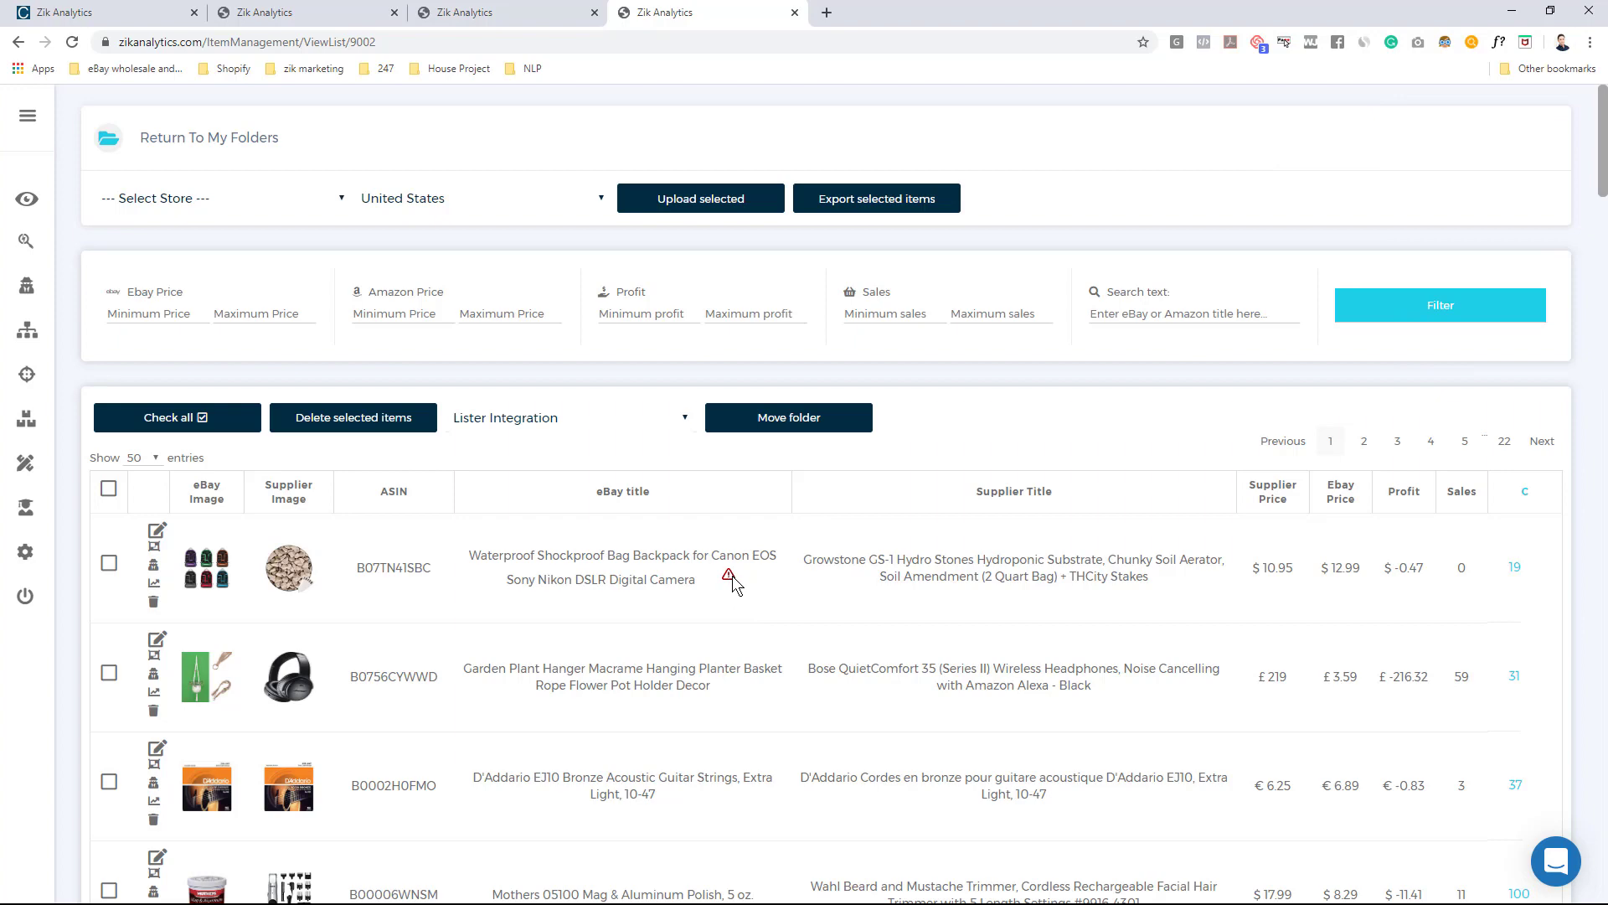
Select the Waterproof Shockproof Bag Backpack item in the Lister Integration folder and look over the items below it
scroll(726, 573, down, 1)
scroll(670, 595, down, 3)
scroll(314, 446, up, 3)
click(109, 479)
scroll(565, 612, down, 7)
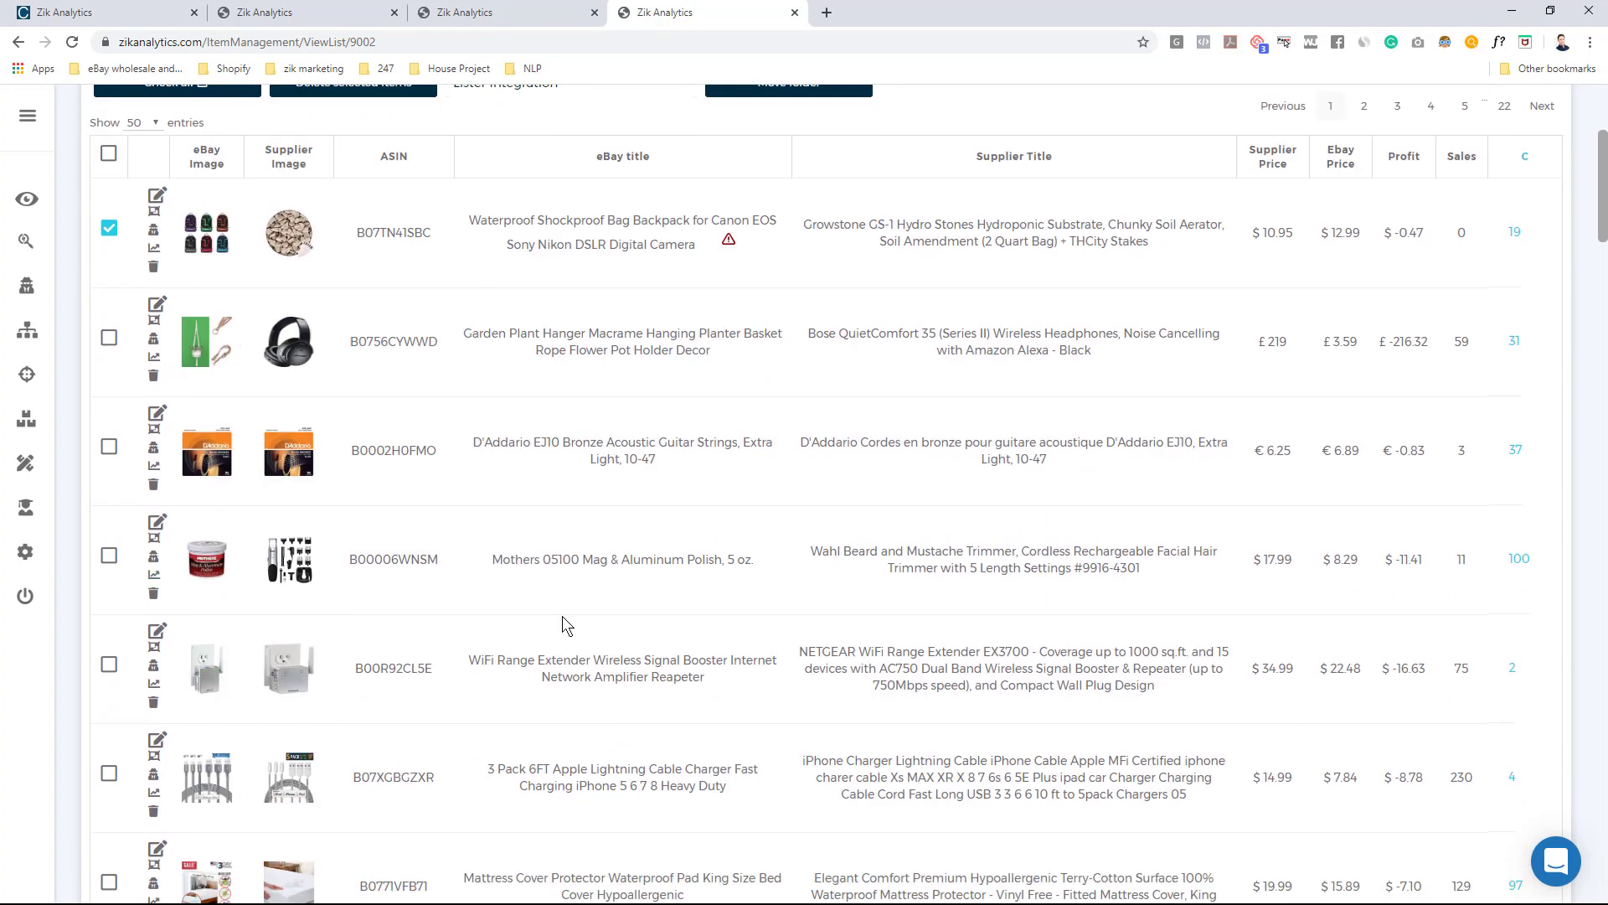
scroll(389, 735, up, 3)
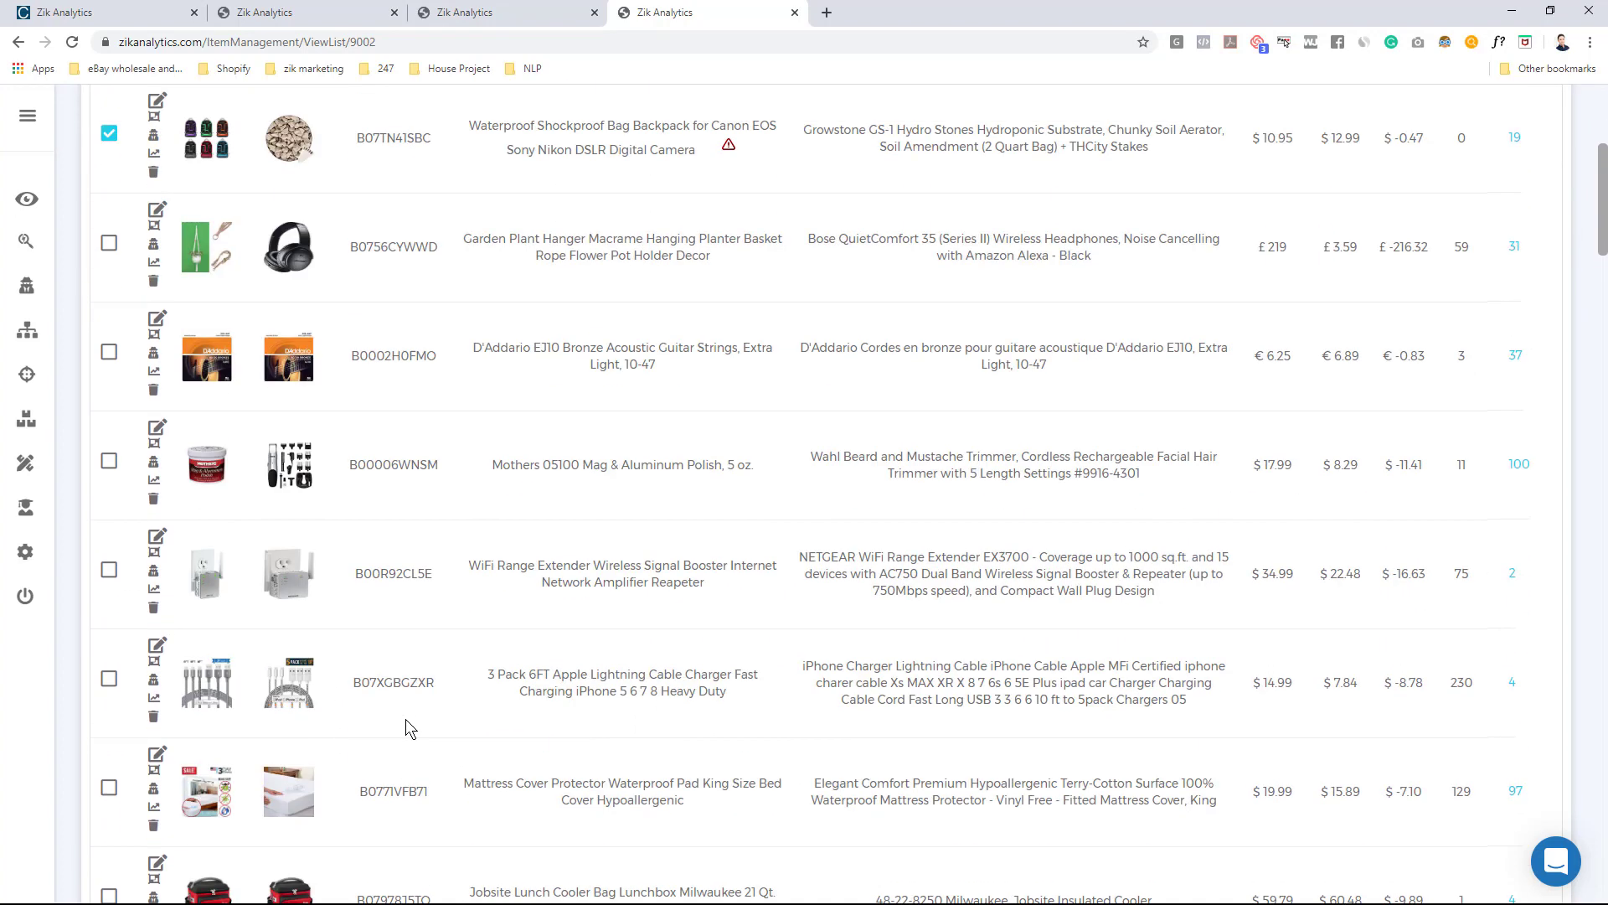
scroll(405, 714, up, 3)
scroll(240, 646, down, 3)
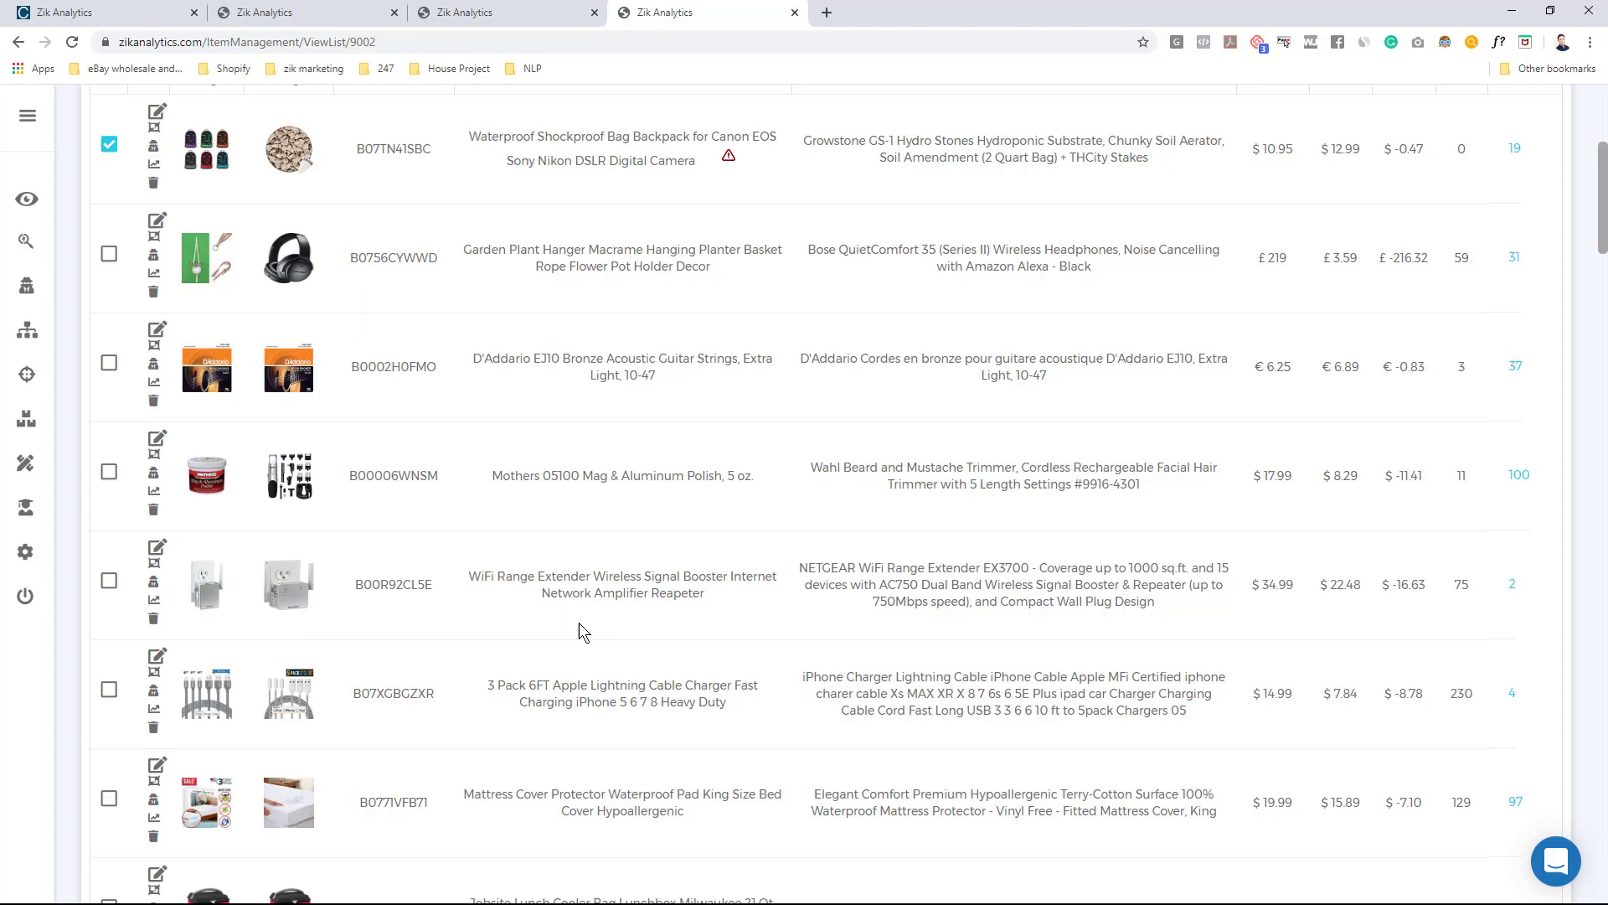
scroll(488, 538, down, 5)
scroll(586, 511, up, 6)
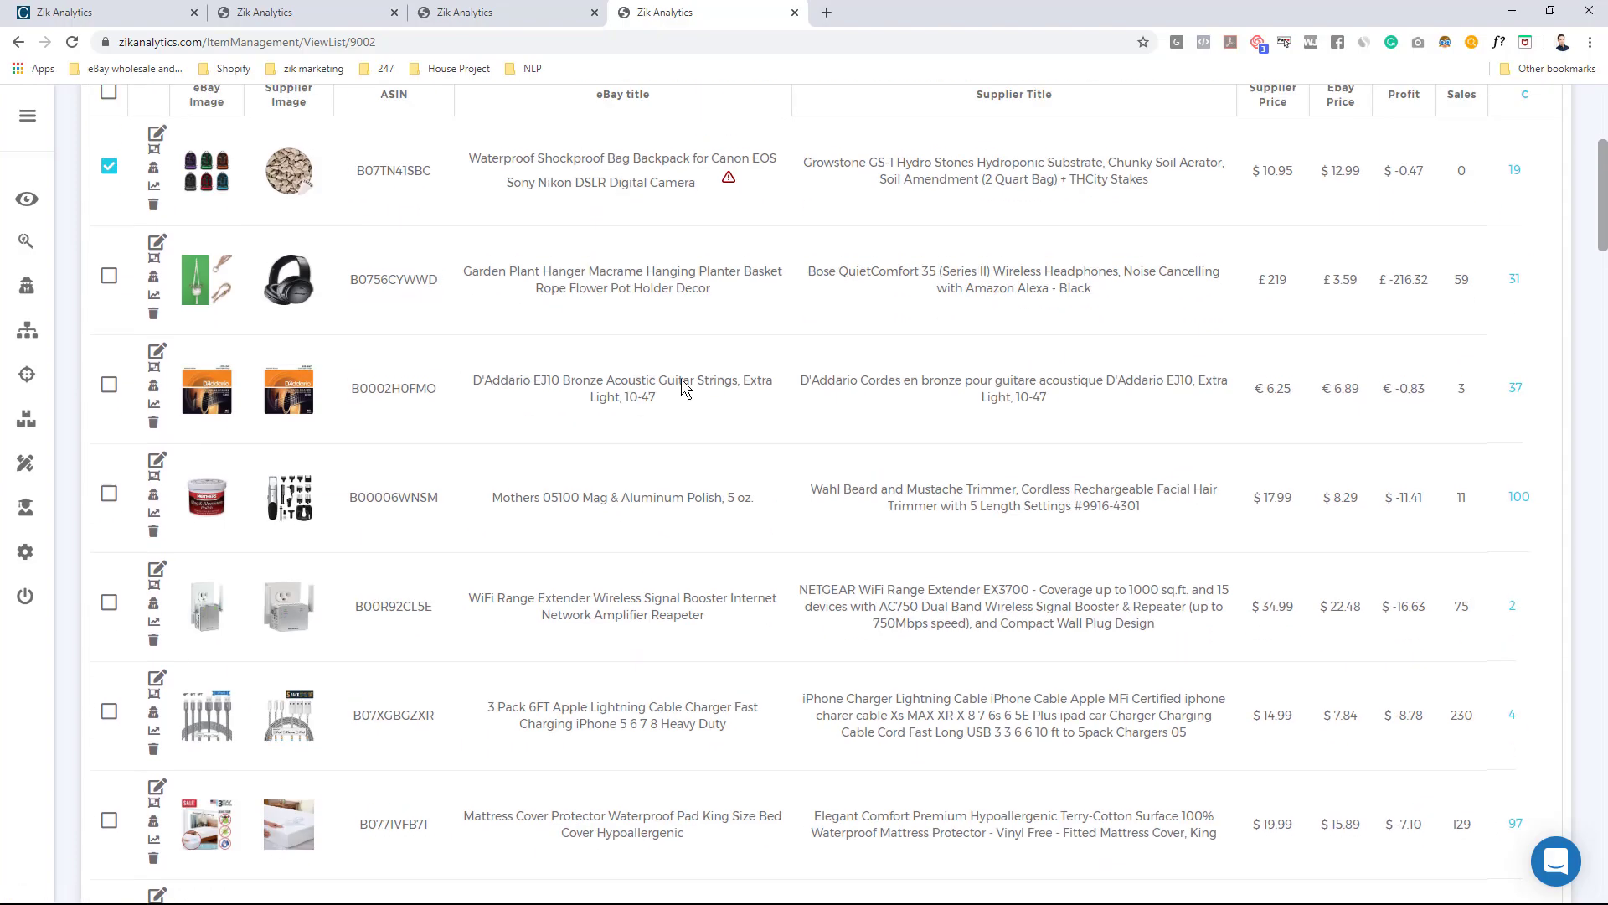
Add the Dust Collector, Vacmaster Beast vacuum, Weber Q rolling grill cart and KitchenAid hand mixer to the selected items
scroll(616, 411, down, 15)
scroll(618, 452, down, 3)
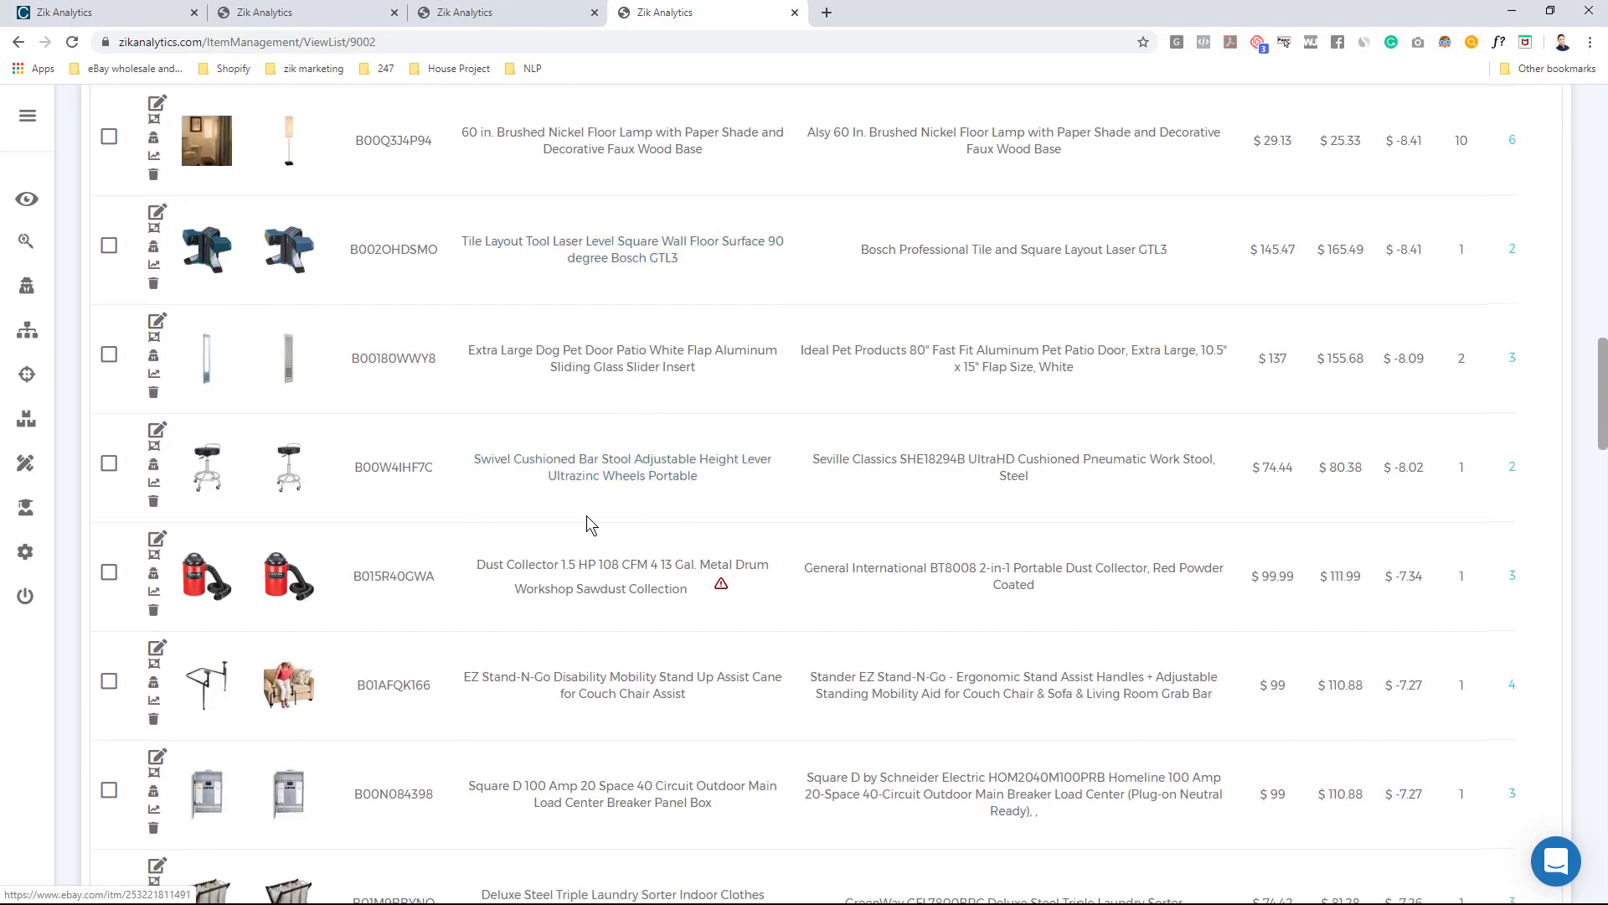
click(109, 572)
scroll(719, 615, down, 3)
scroll(718, 620, down, 18)
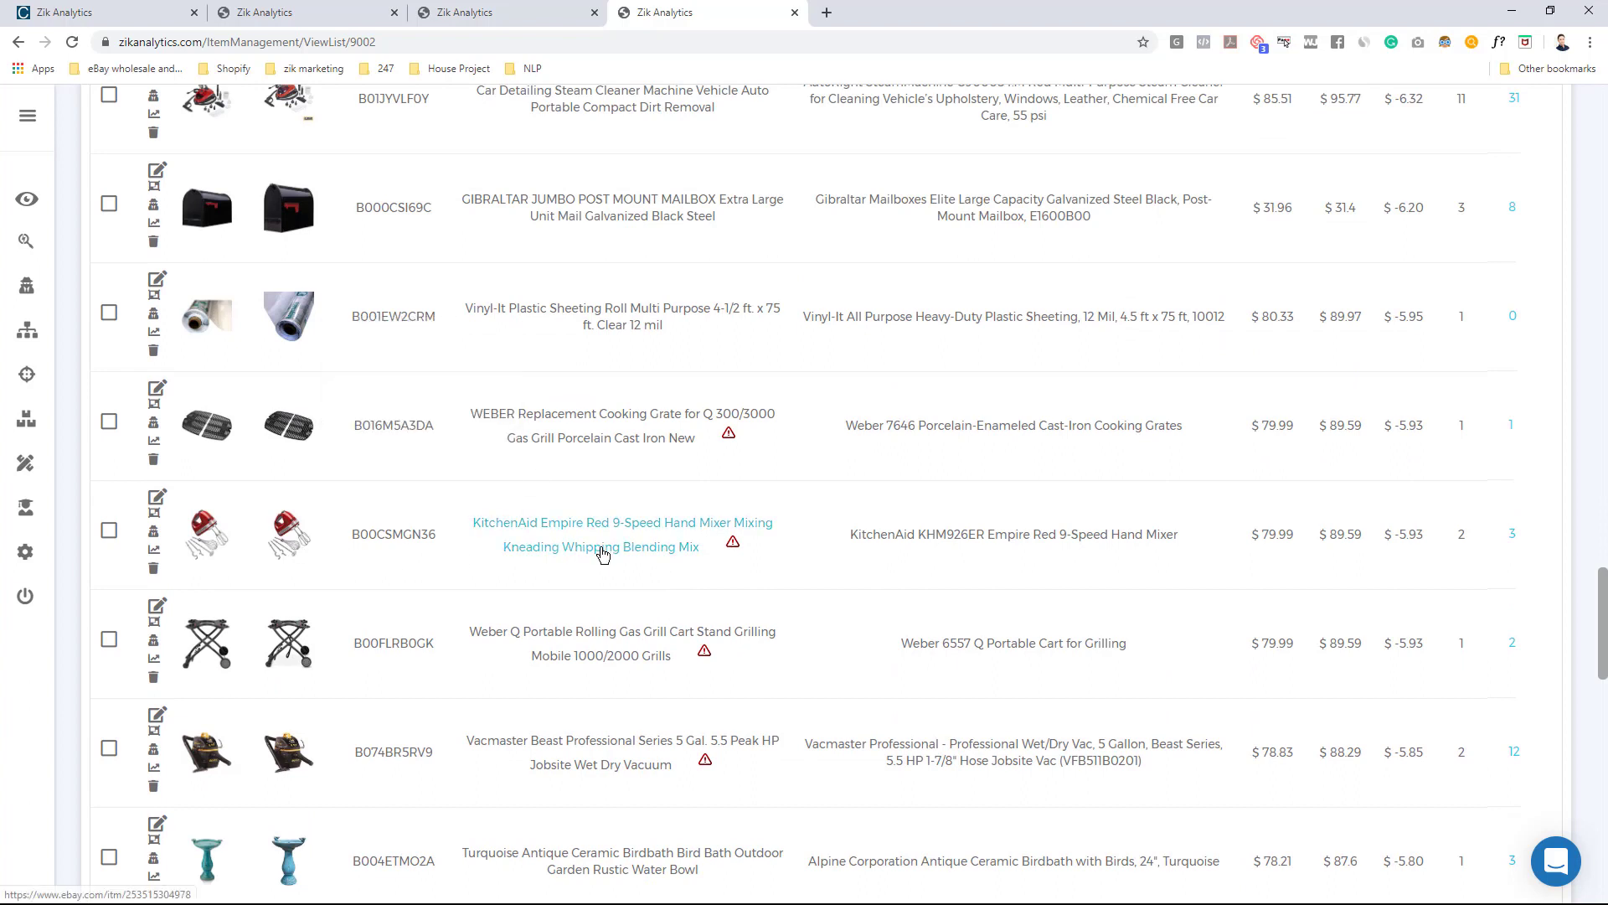
scroll(468, 645, down, 1)
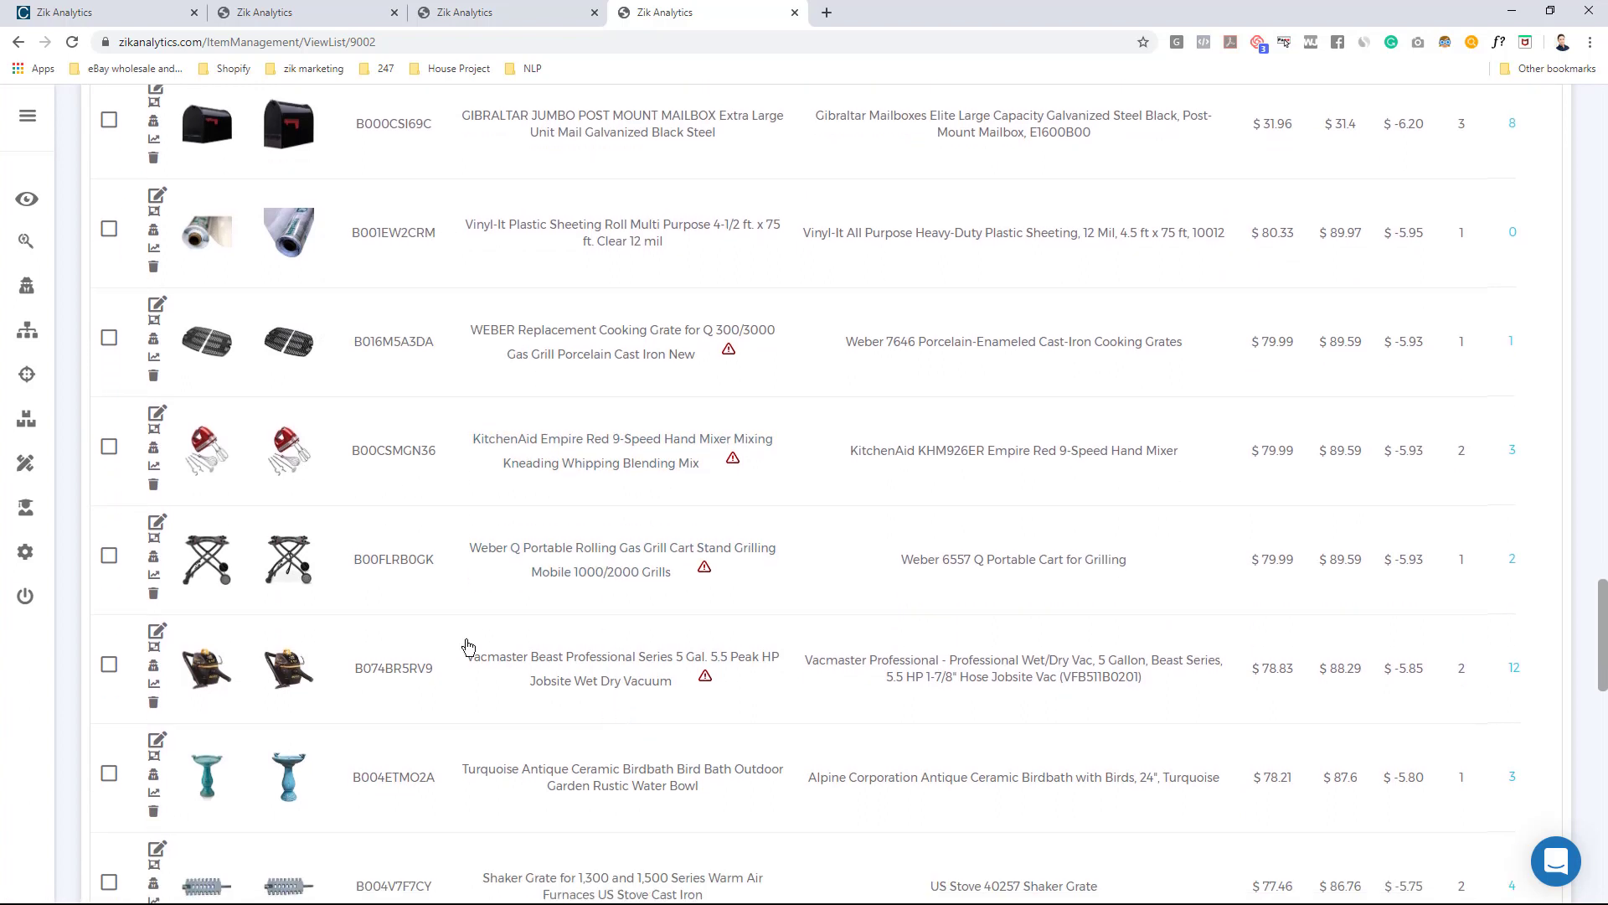
click(110, 666)
click(109, 556)
click(109, 448)
Add the Mattress Cover Protector Waterproof Pad item to the selection in the Lister Integration folder
scroll(251, 670, up, 20)
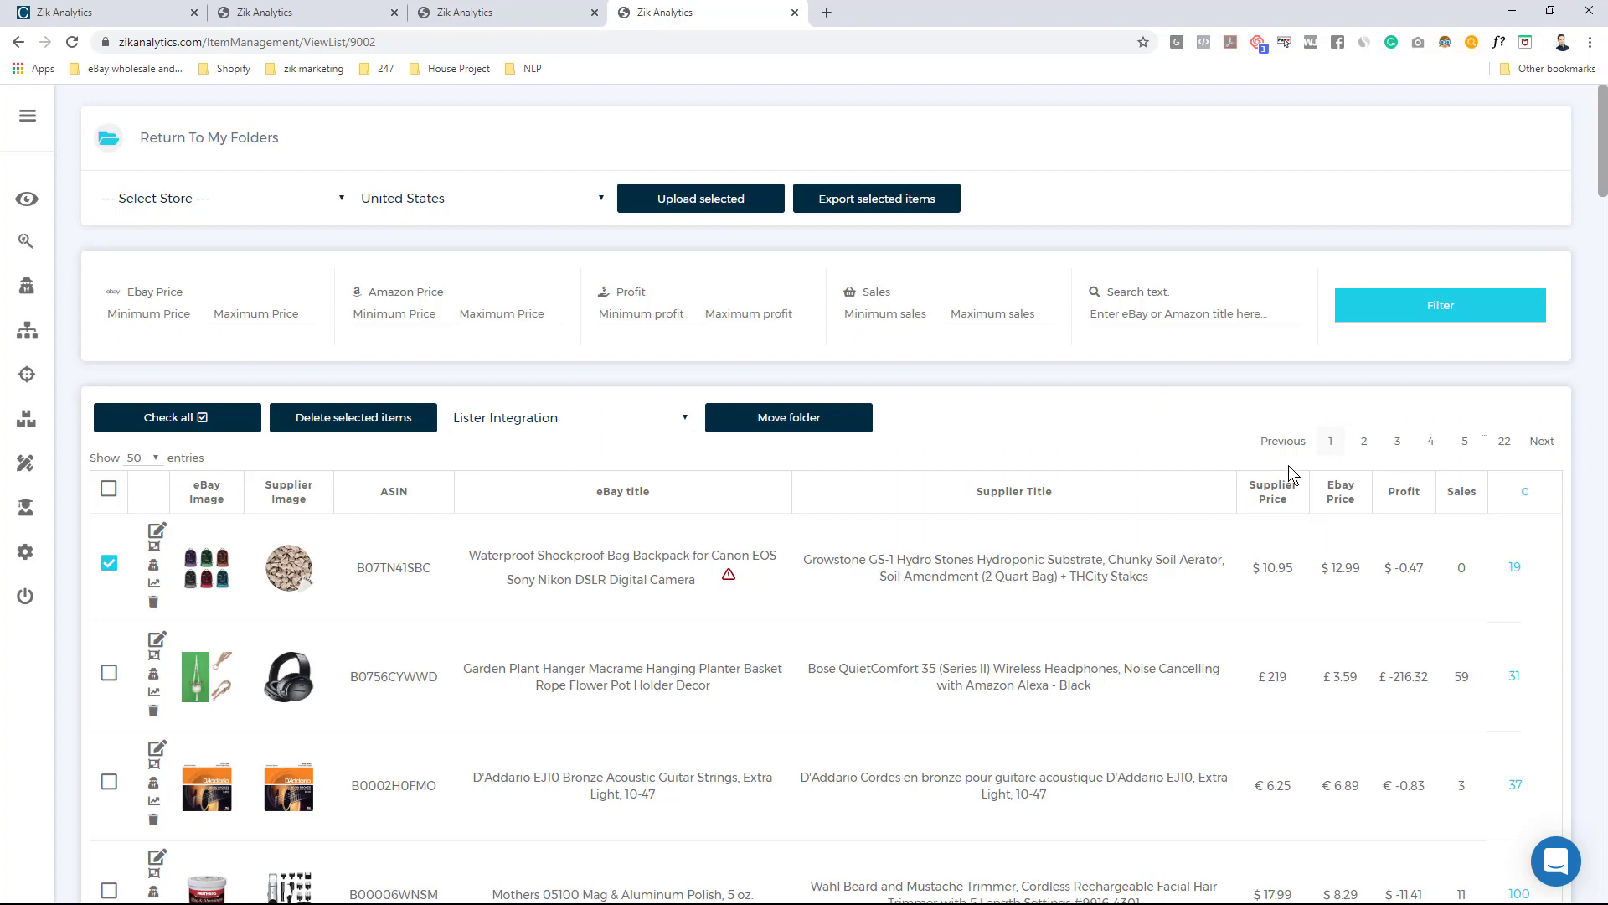
scroll(1521, 556, down, 2)
scroll(1516, 424, down, 3)
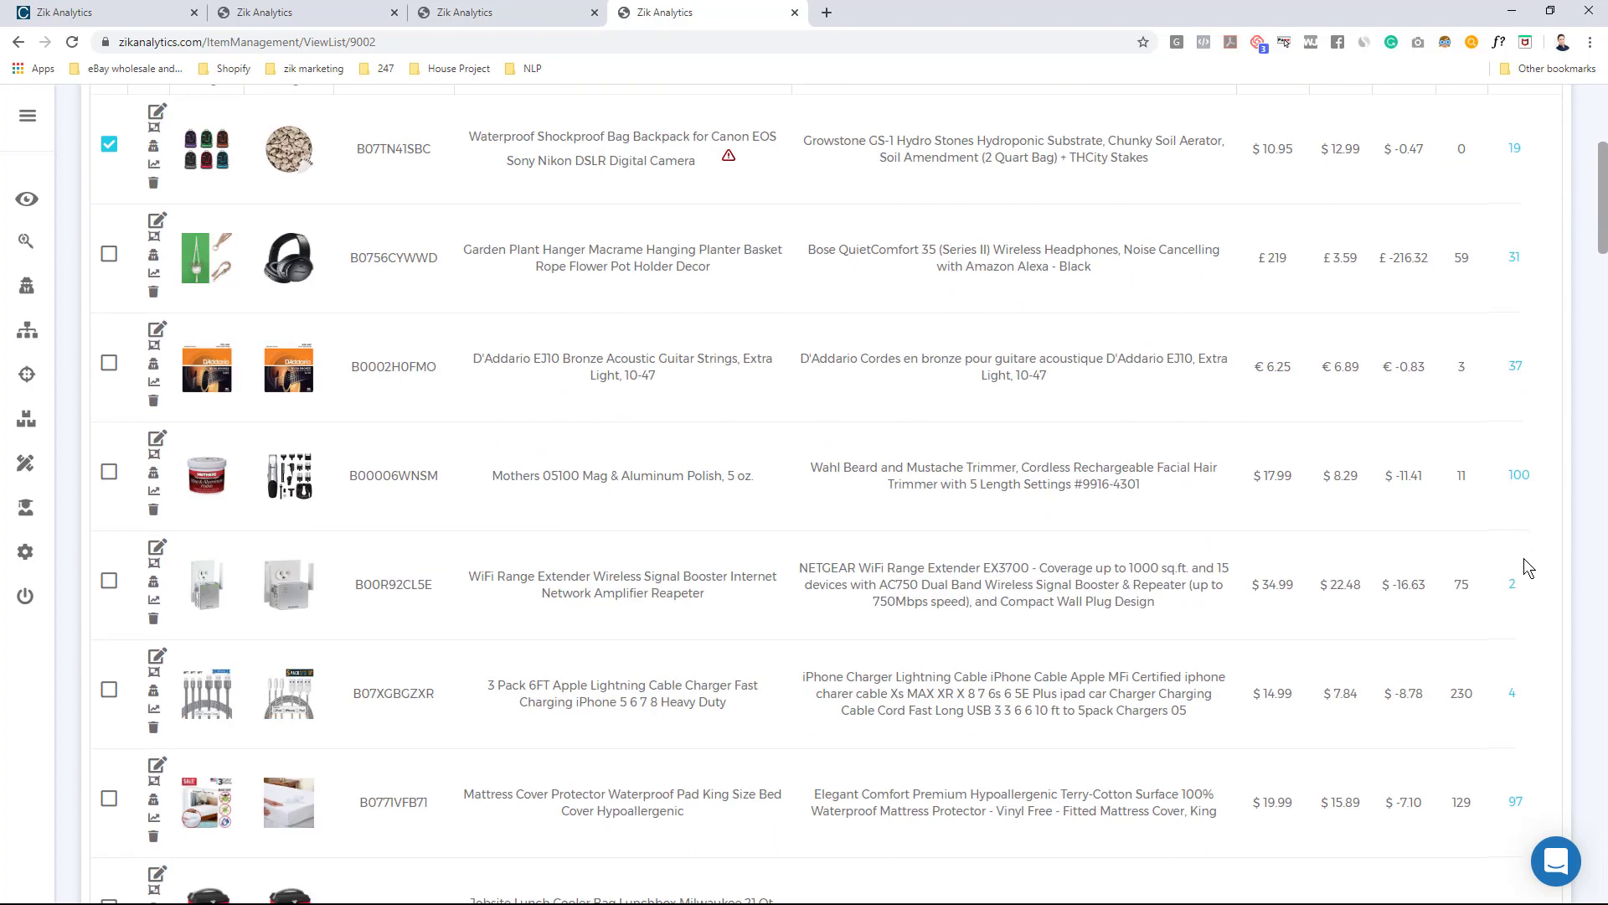
scroll(1521, 656, down, 4)
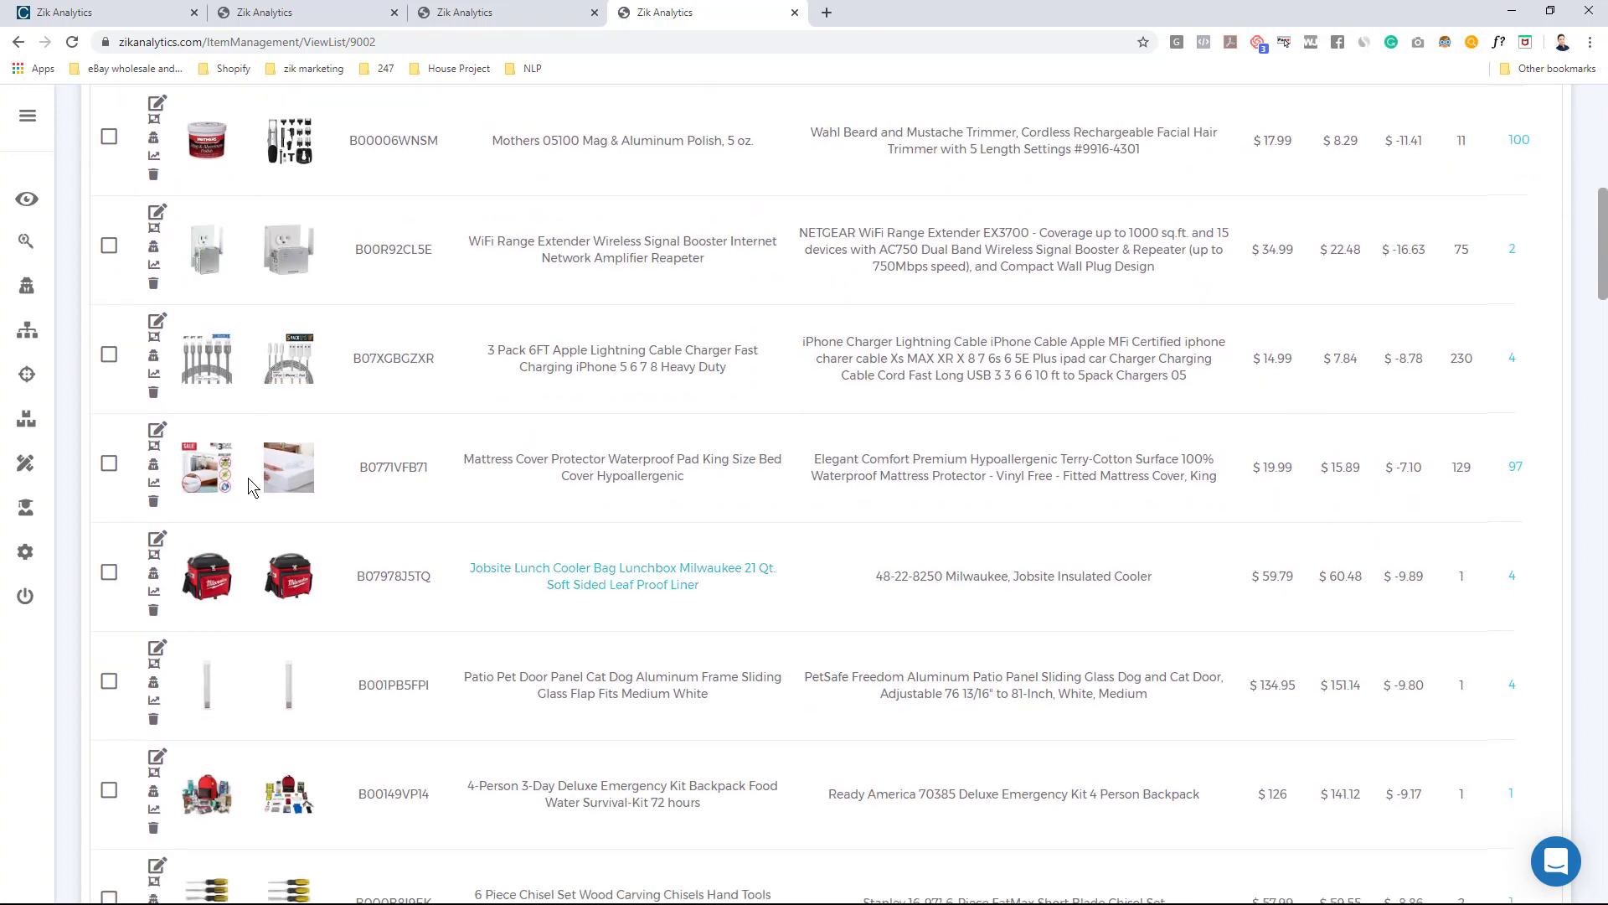
click(109, 464)
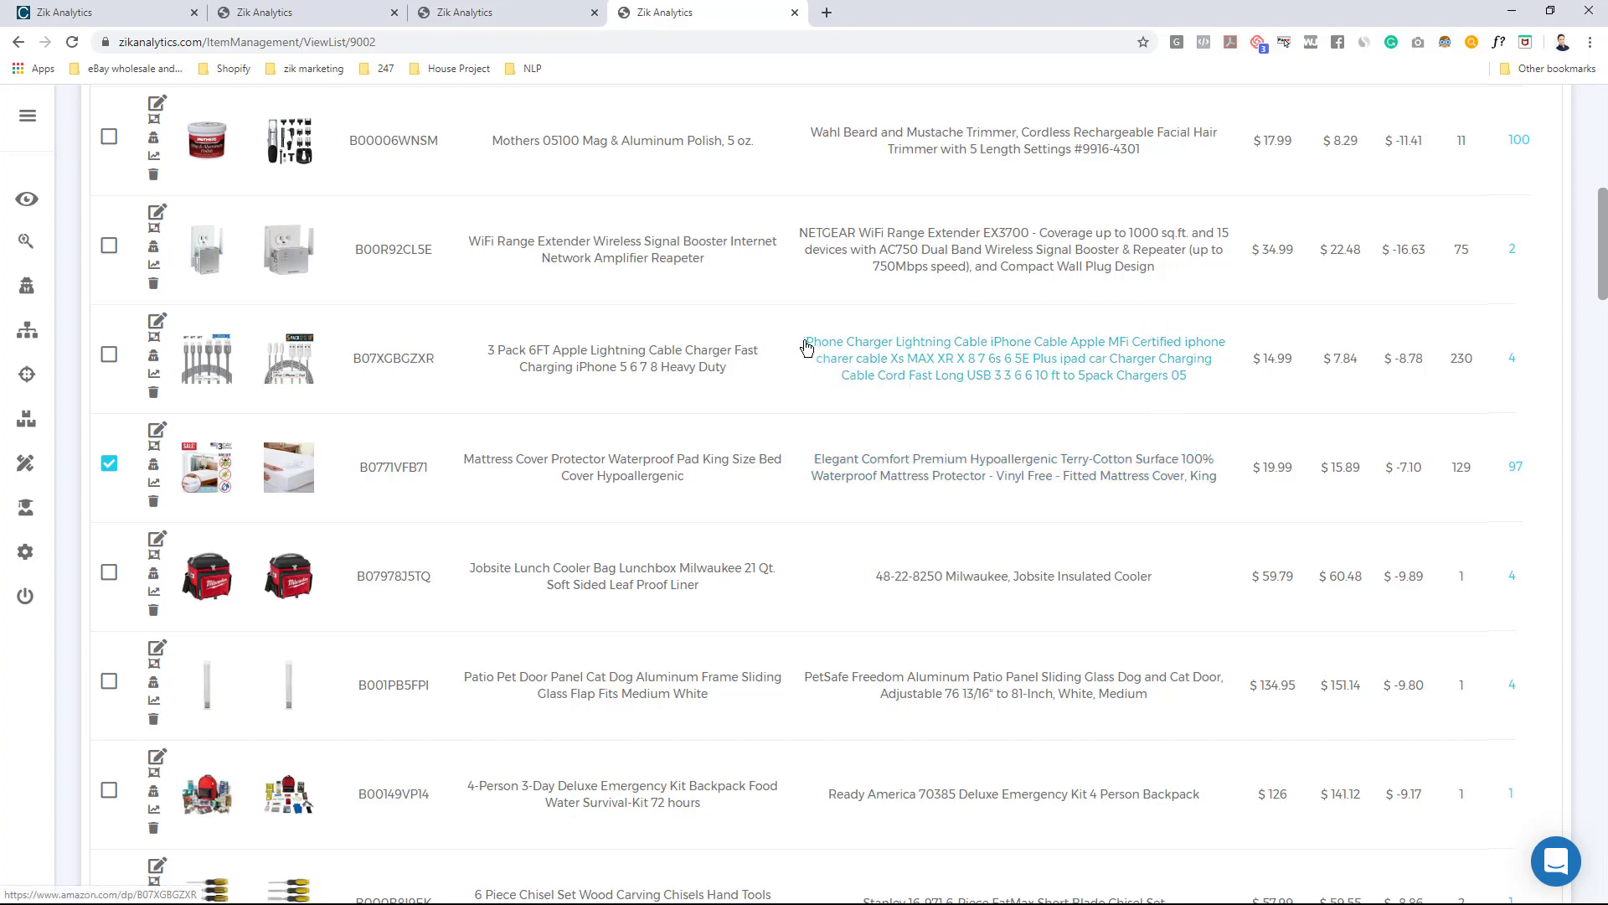
Return to the Bulk Scanner page and select the sellers vipoutlet, pmiauctions, mancavetoysngames, igotasuperdeal and dashforsavings1
click(295, 12)
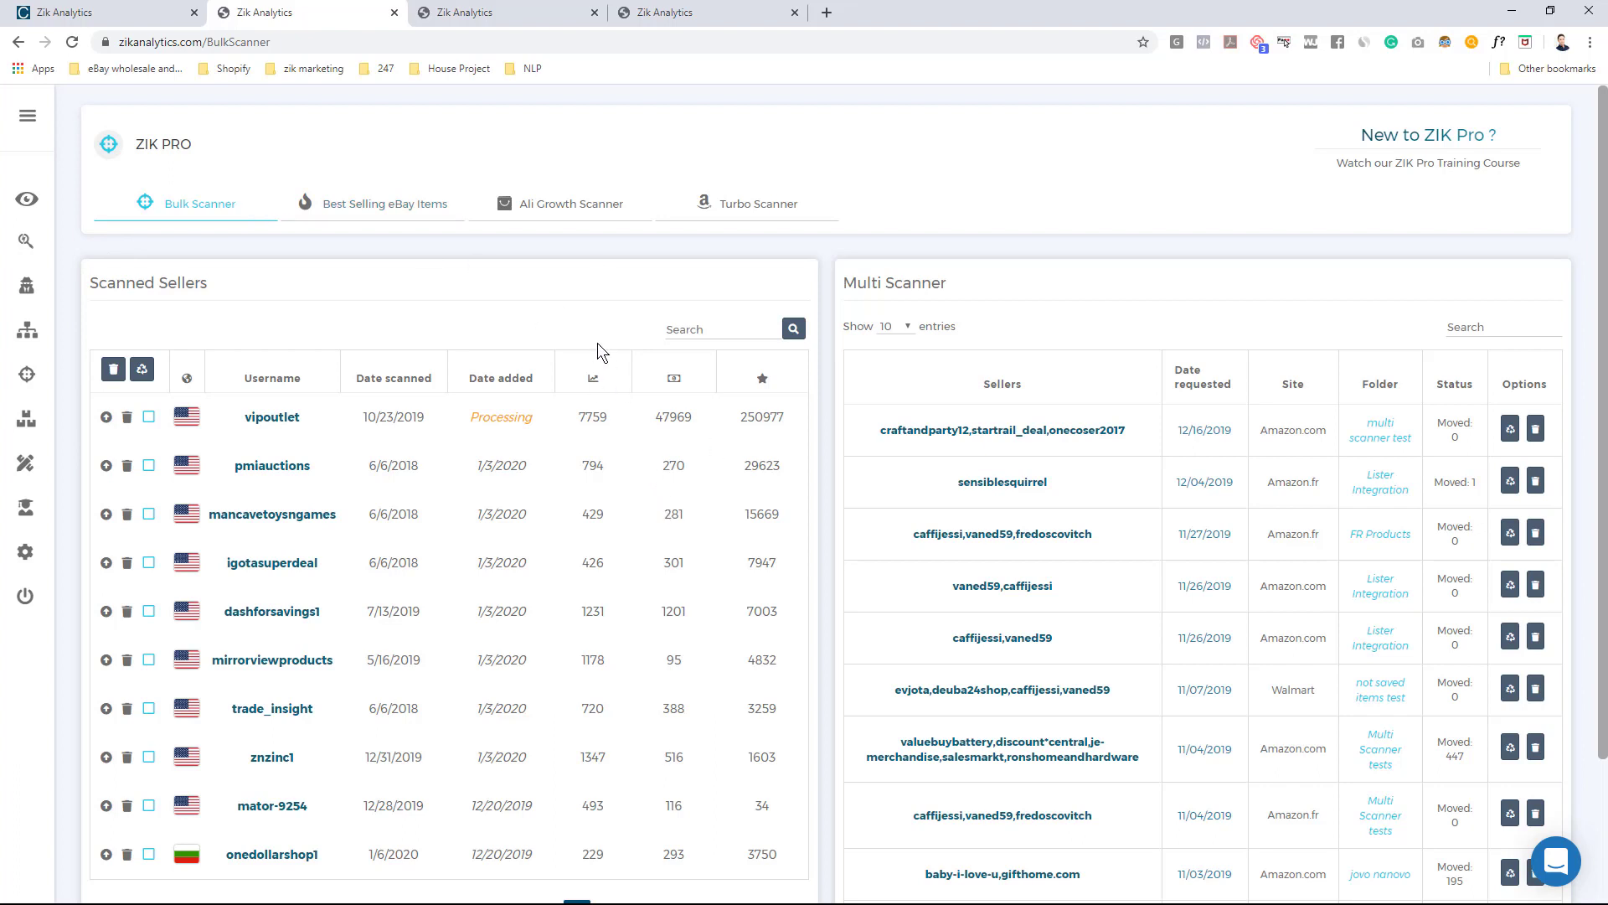
scroll(565, 305, down, 1)
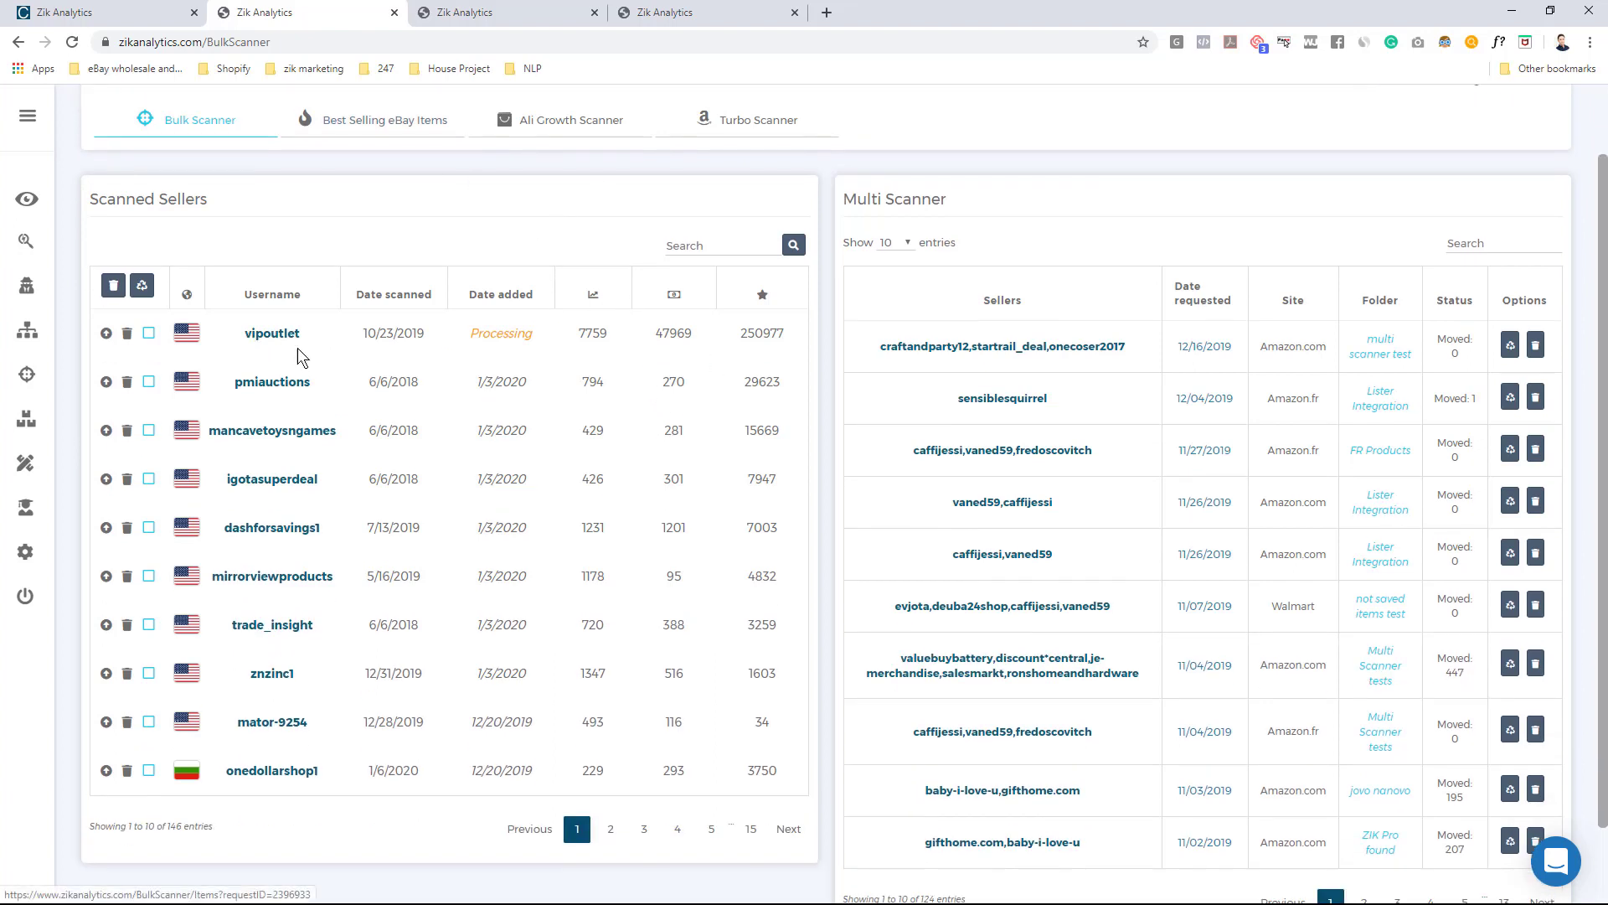
click(149, 334)
click(149, 382)
click(149, 430)
click(149, 479)
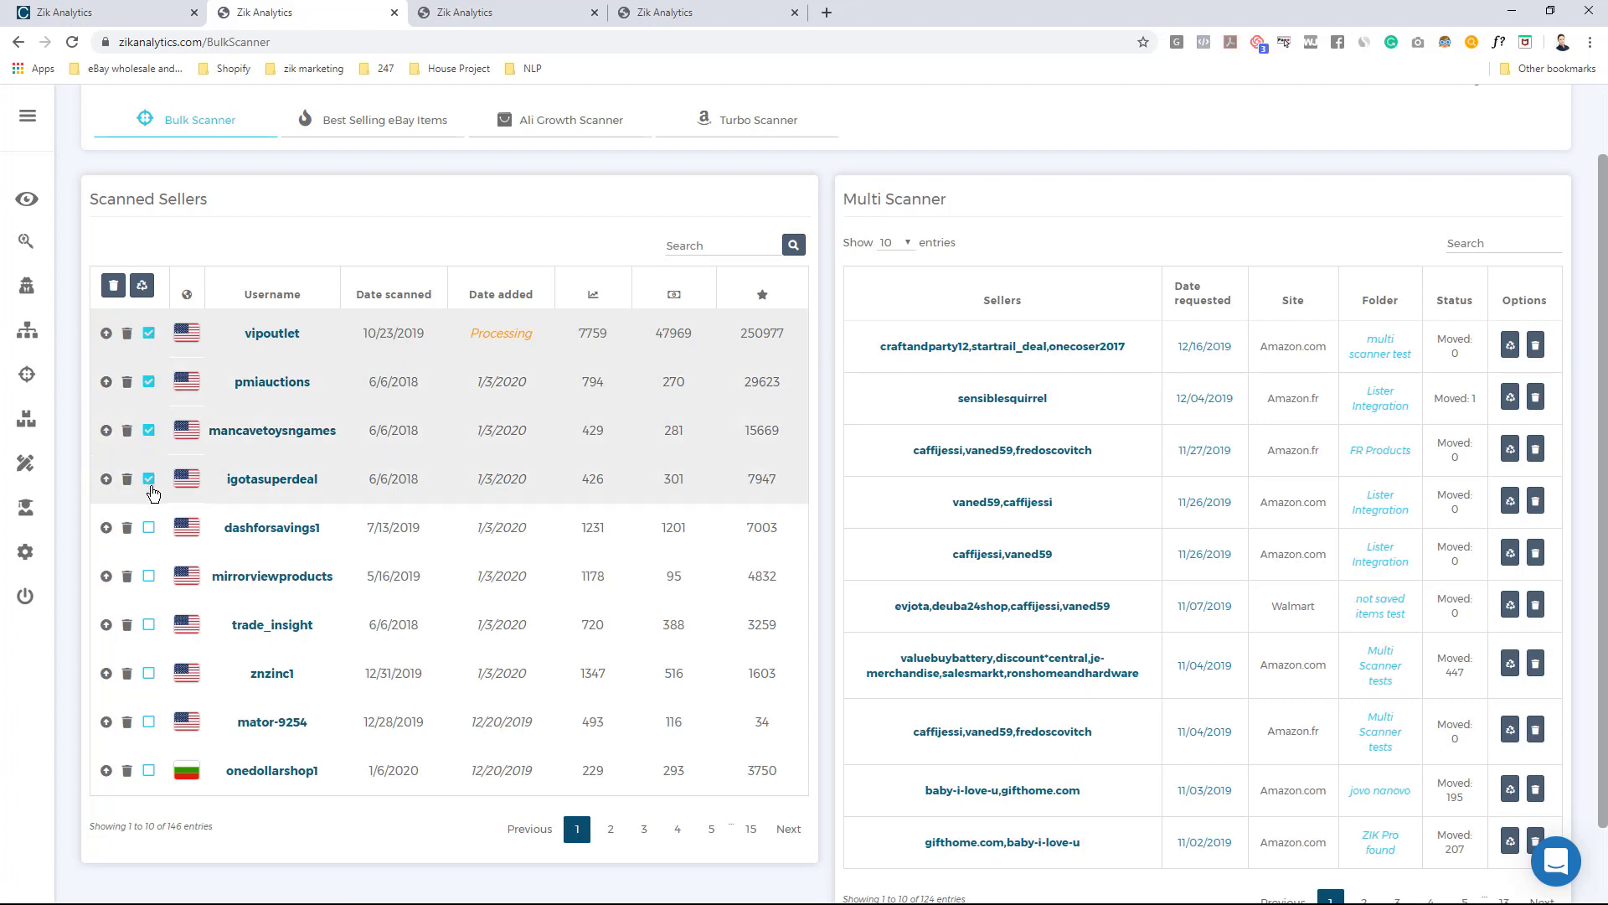
click(149, 527)
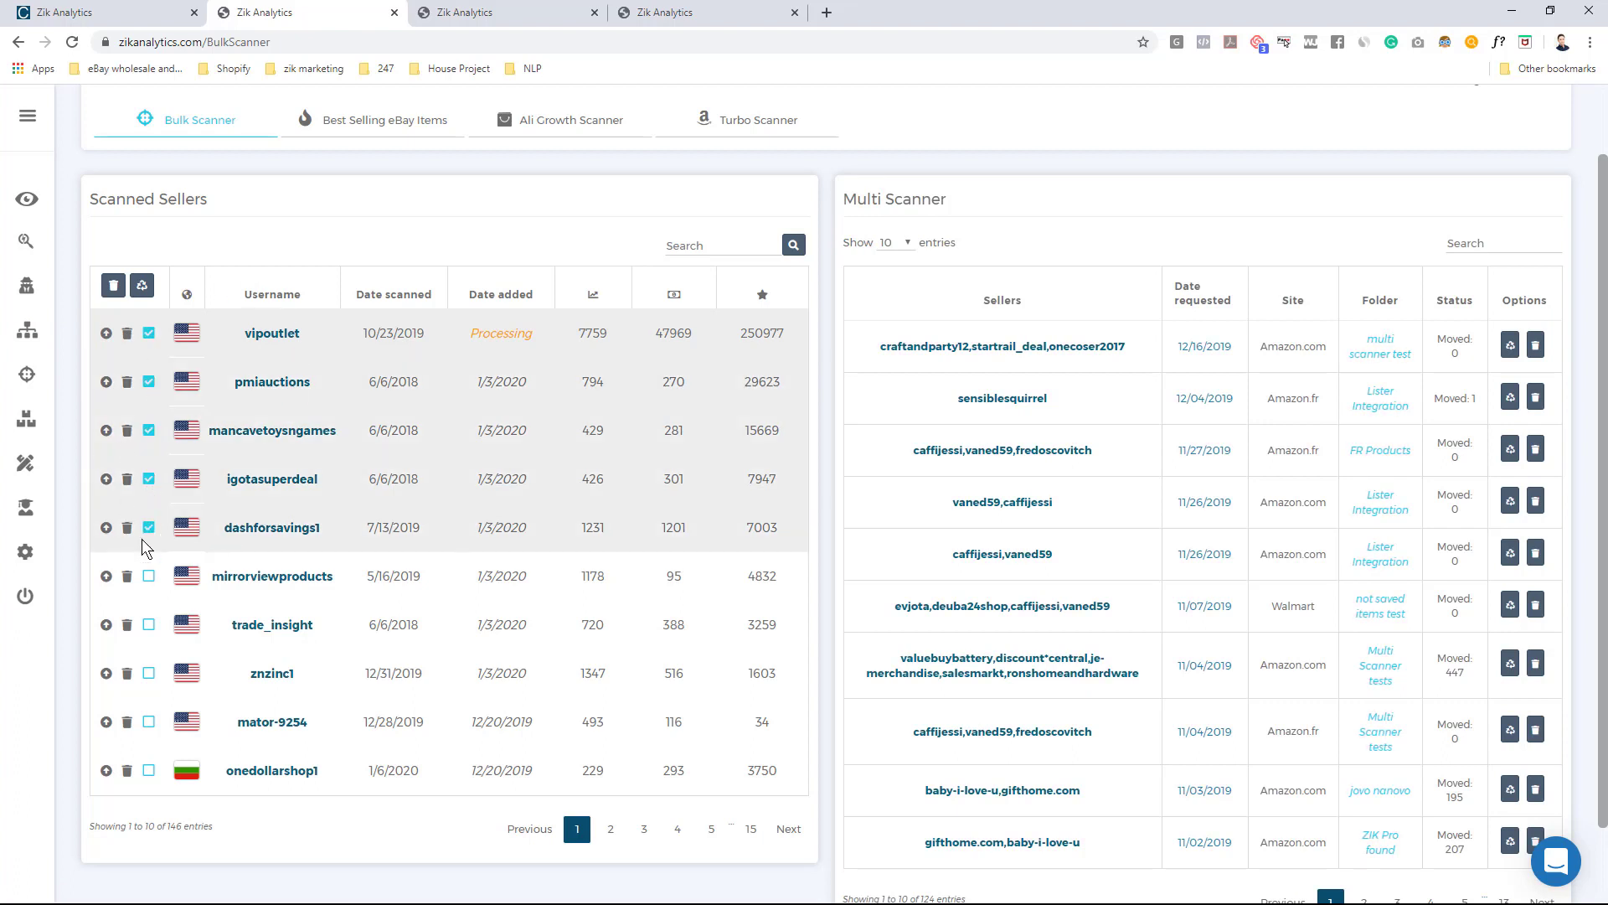
Open the Multi Scanner settings for the selected sellers and set the minimum price to 20
click(141, 288)
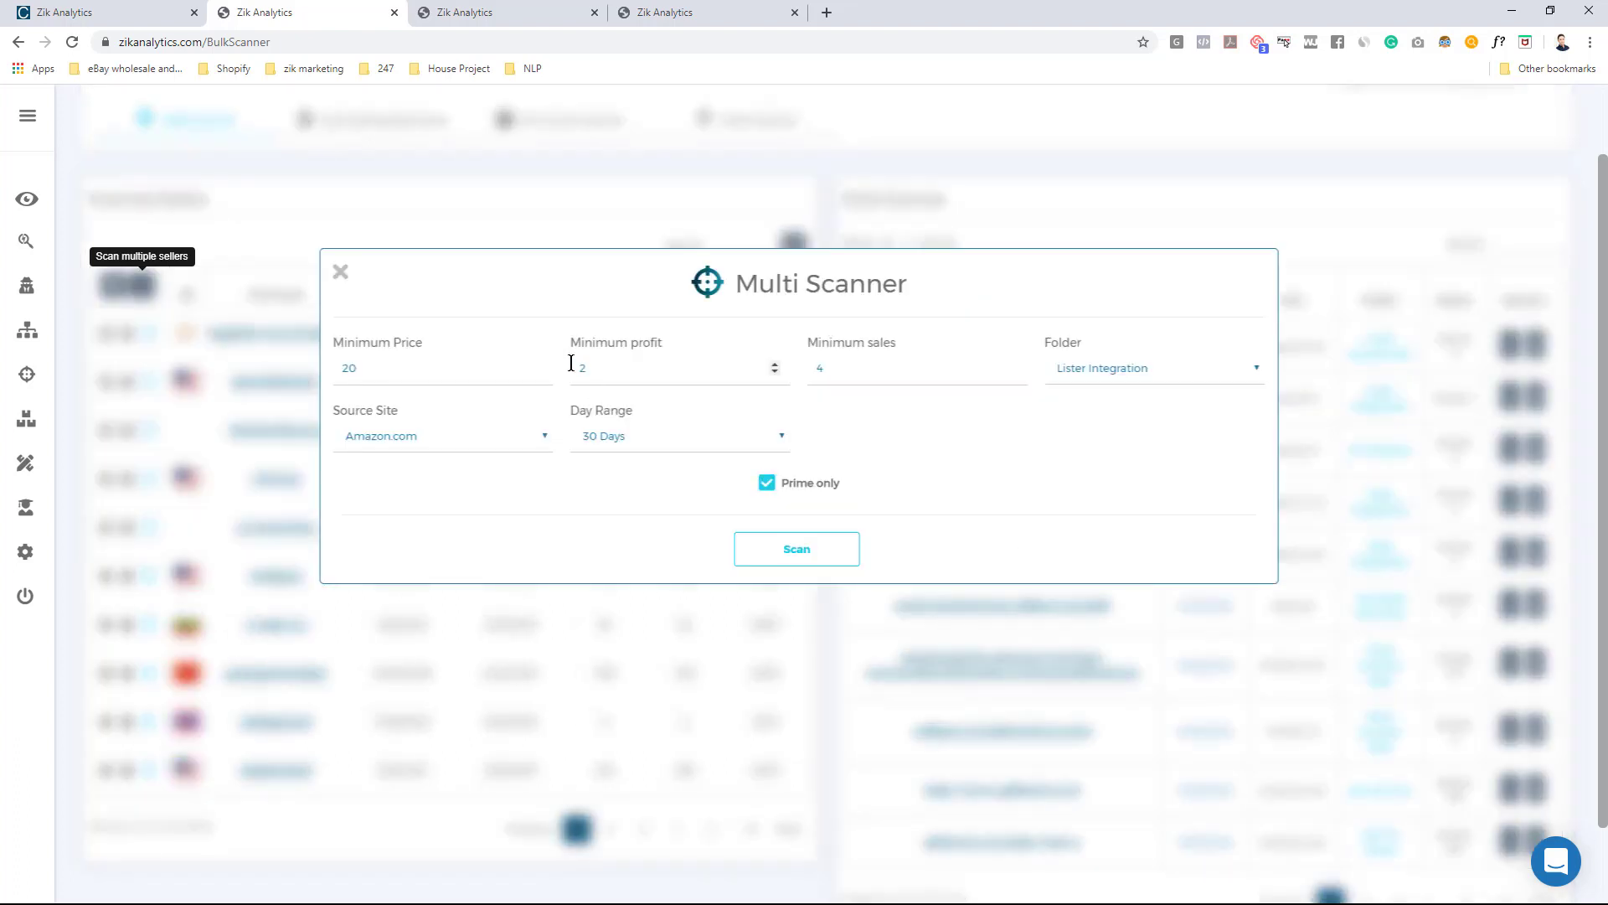
drag(499, 367, 322, 369)
text(1)
key(Tab)
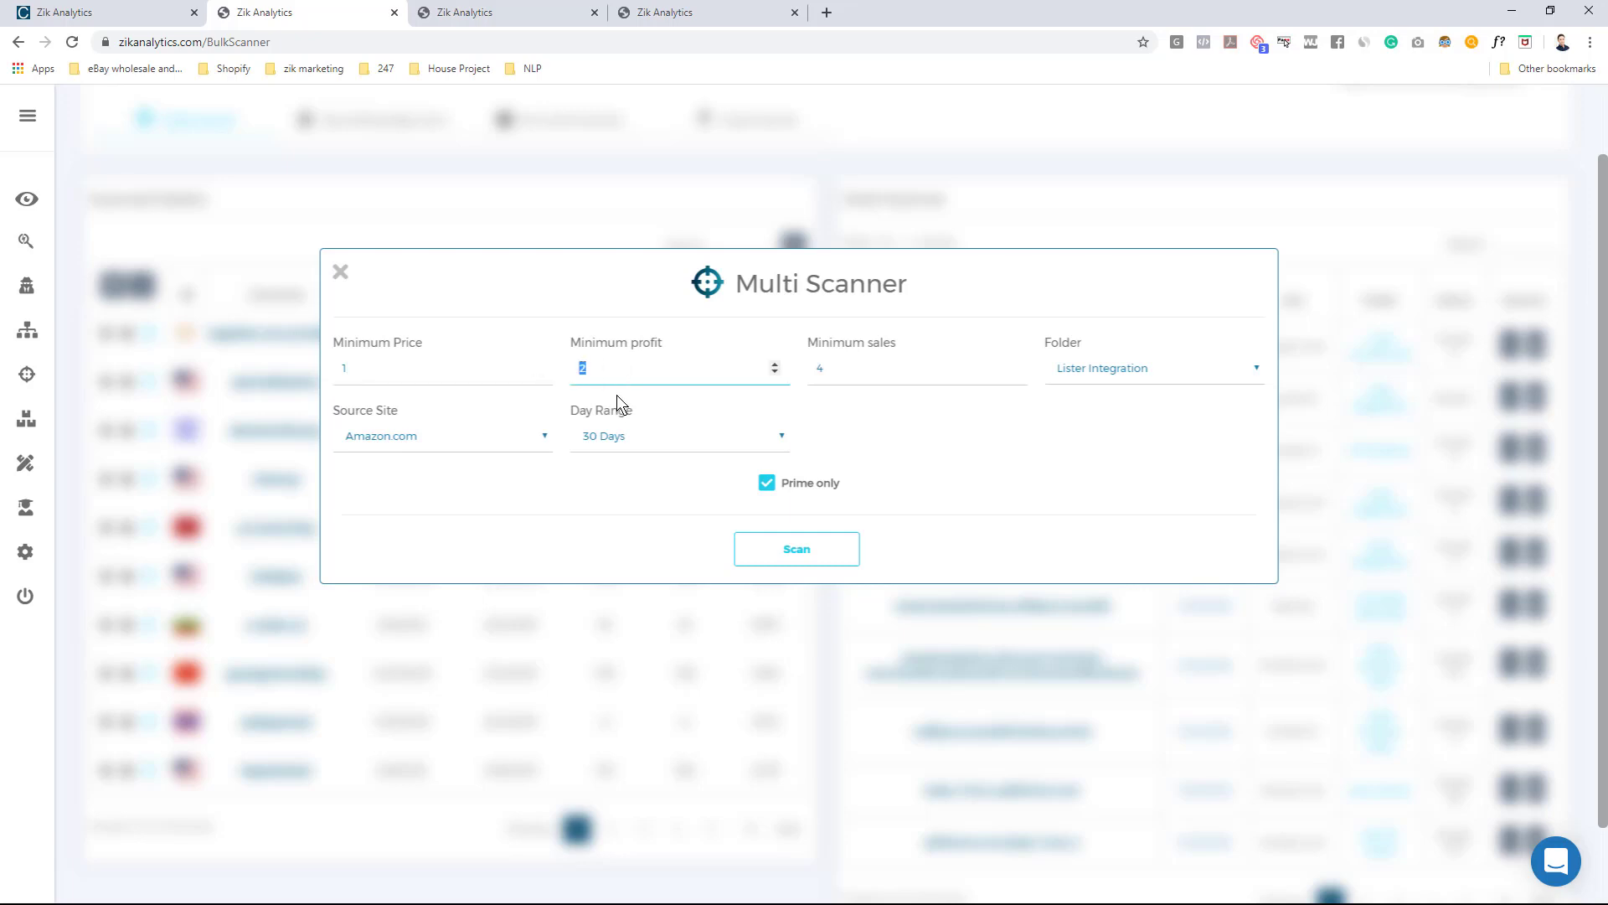
drag(405, 370, 293, 369)
text(10)
drag(380, 369, 323, 369)
Set the Multi Scanner's minimum profit to -5 and its minimum sales to 5
key(Tab)
text(0)
drag(602, 374, 573, 372)
key(BackSpace)
text(-6)
double_click(879, 370)
text(5)
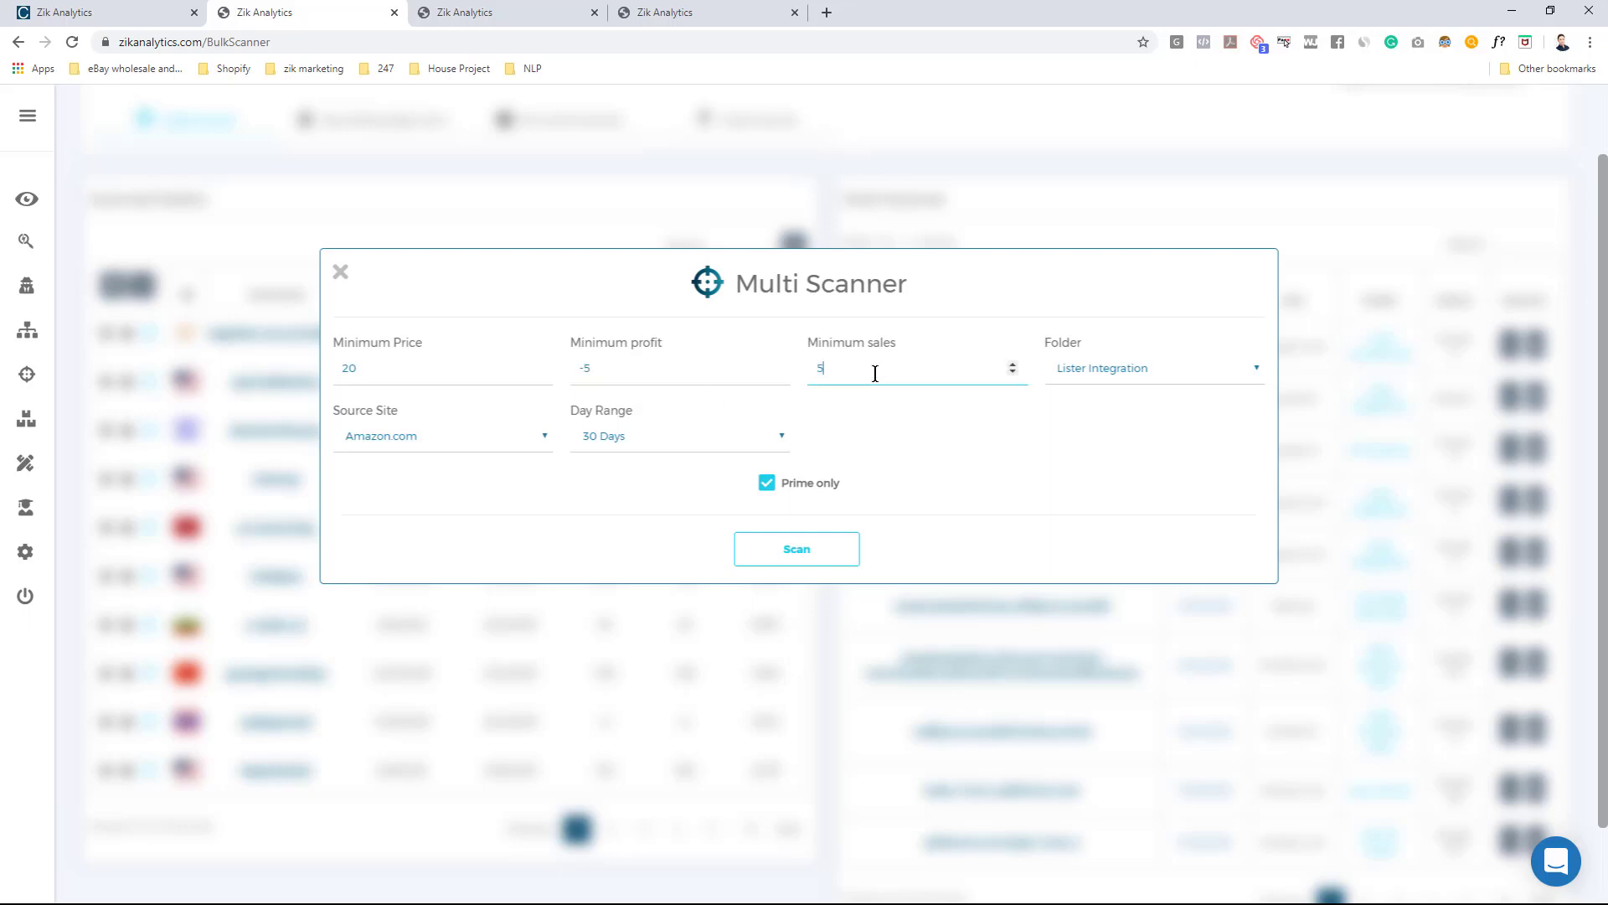
Check the source site, day range and folder options, keeping Amazon.com, 30 Days and Lister Integration, and close the Multi Scanner without scanning
click(387, 437)
click(437, 443)
click(643, 436)
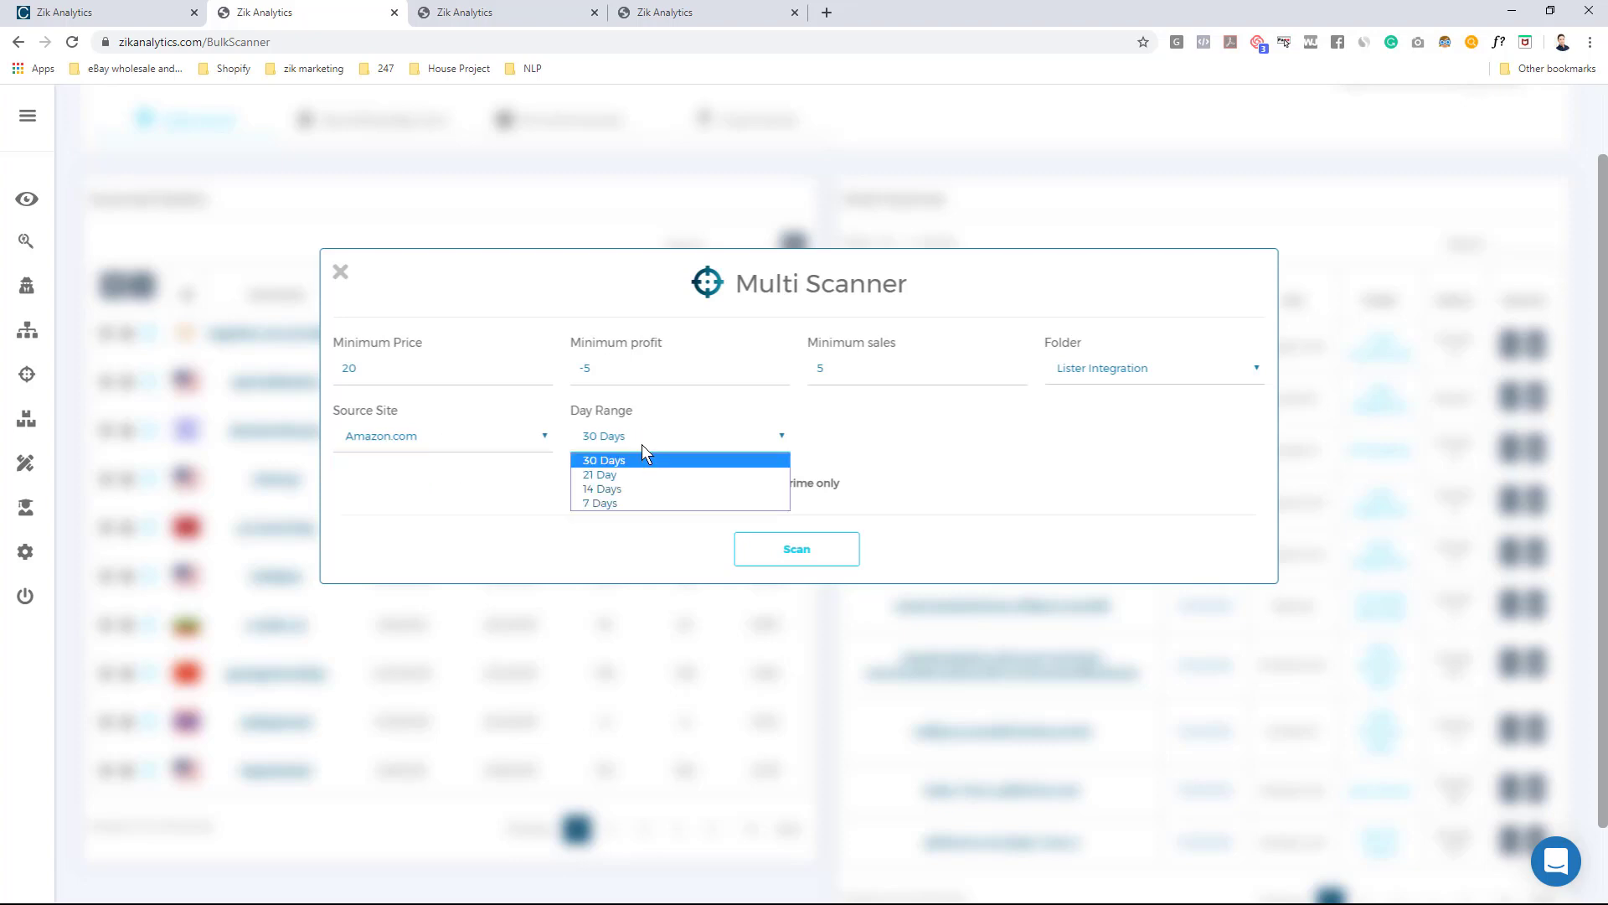
click(587, 460)
click(1080, 373)
click(1005, 425)
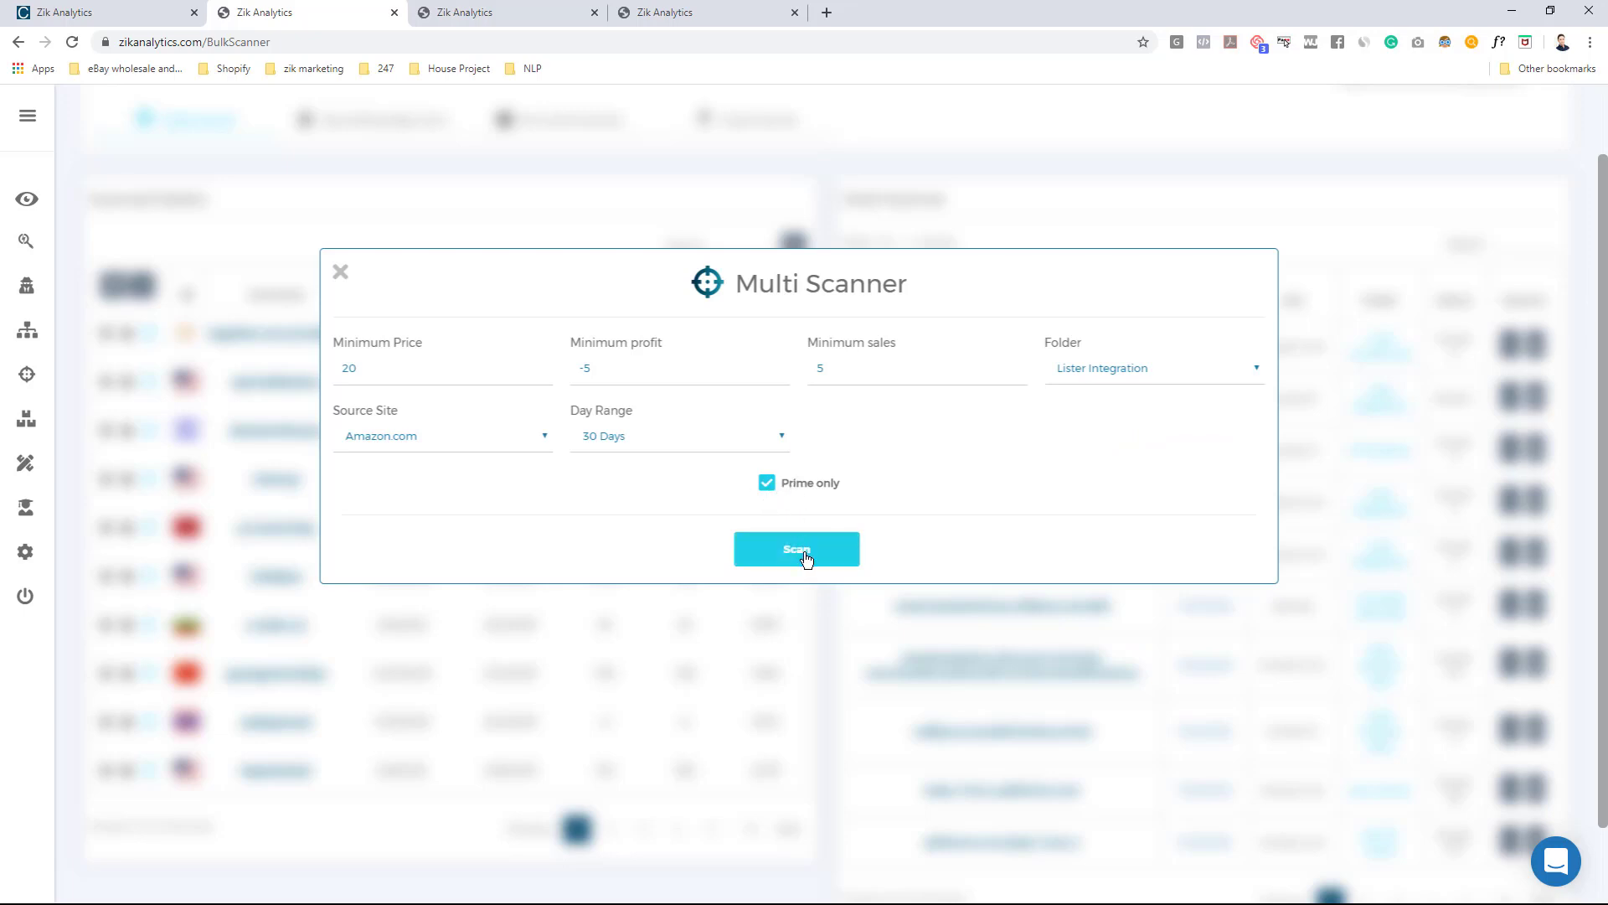
click(340, 271)
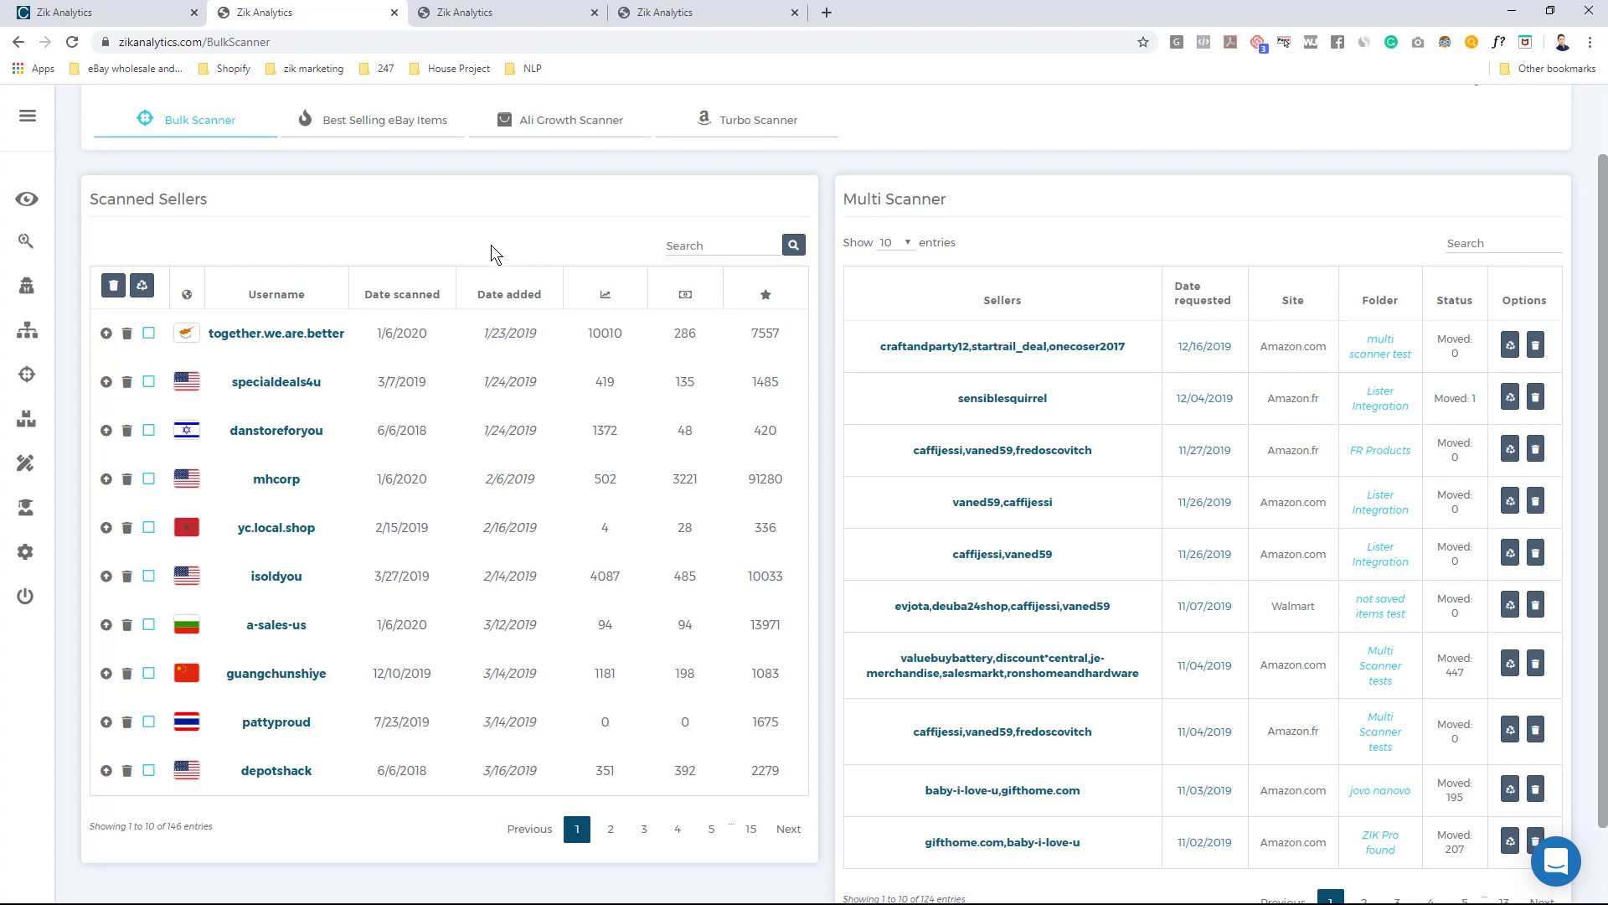
Switch to the dashforsavings1 scan results and open the list of not found items
scroll(461, 251, up, 1)
click(502, 13)
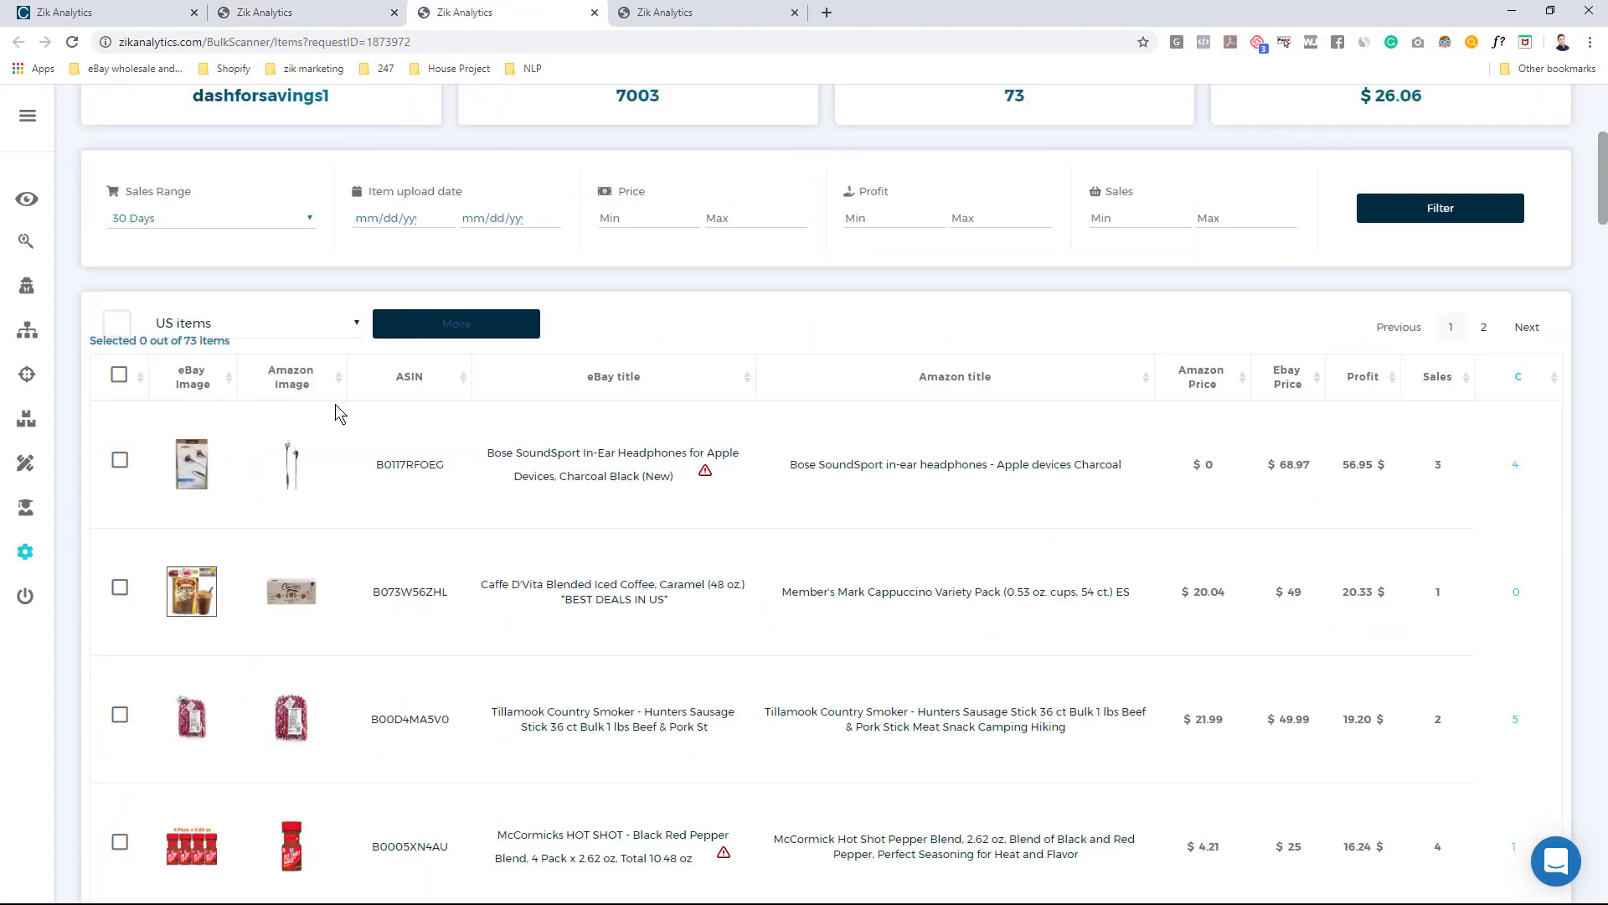
scroll(251, 428, up, 6)
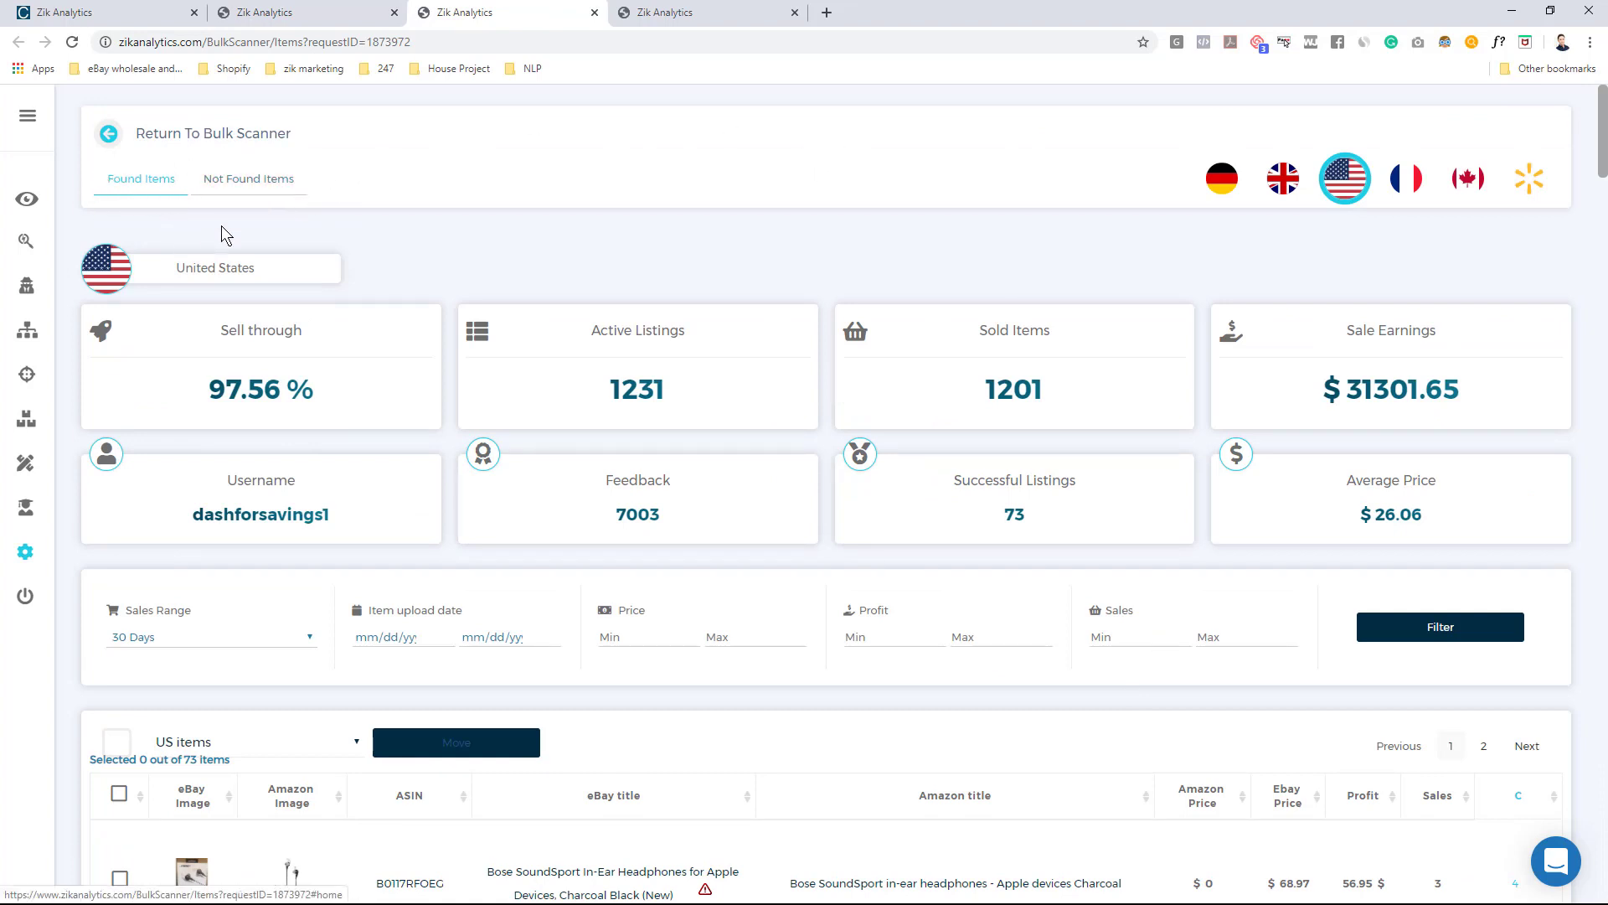
click(134, 173)
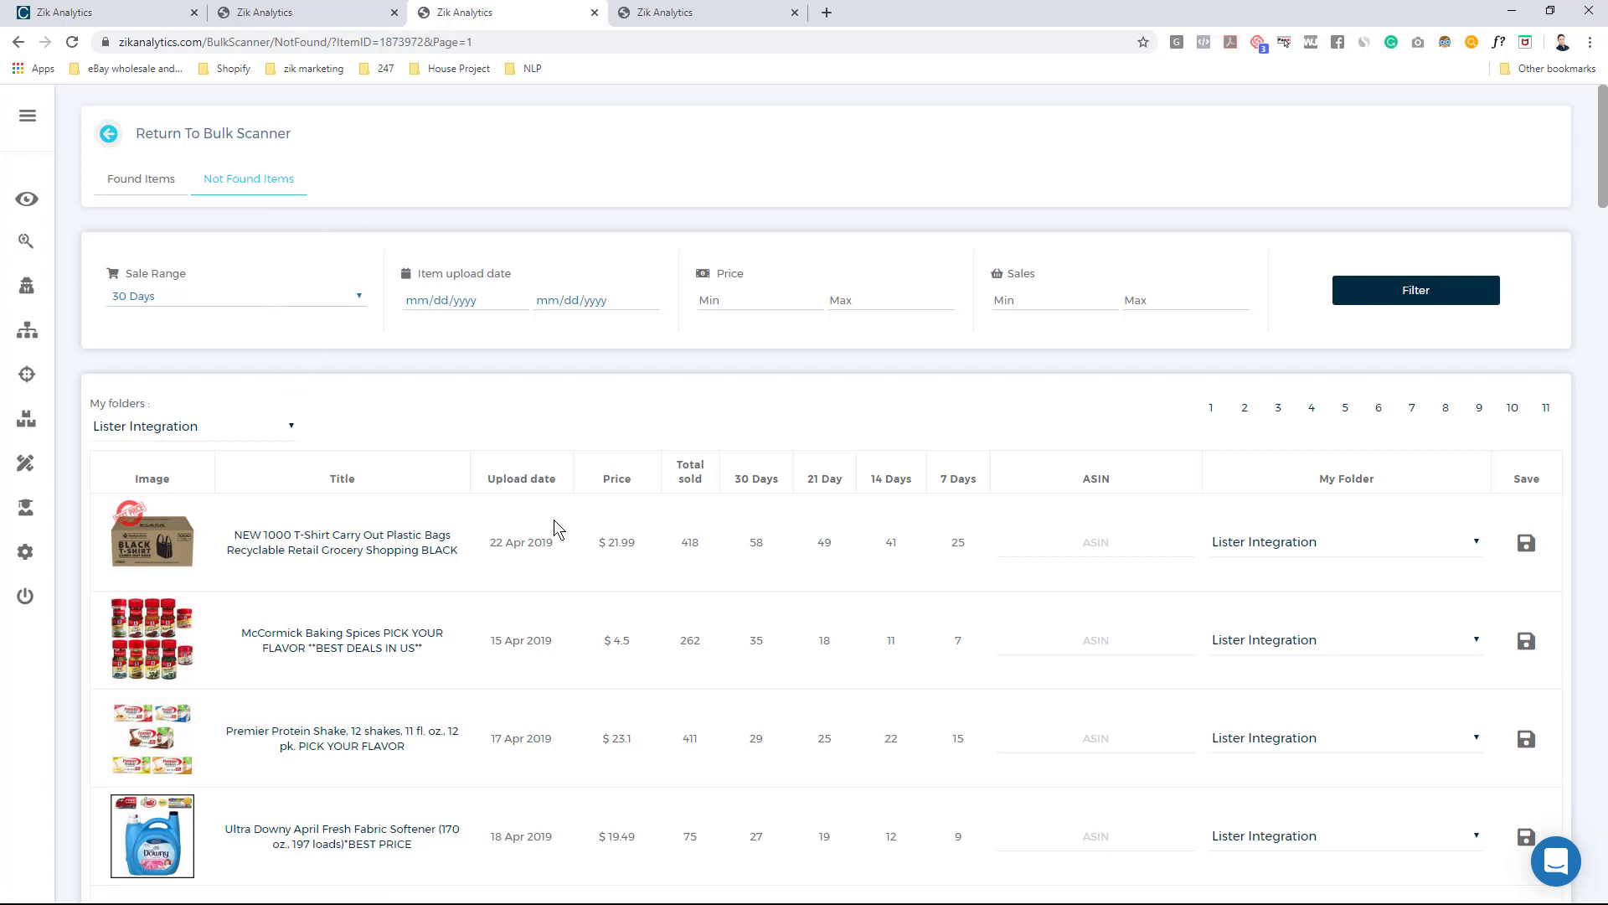
Activate the ASIN field of the first not found item and look through the rest of the list
click(1100, 546)
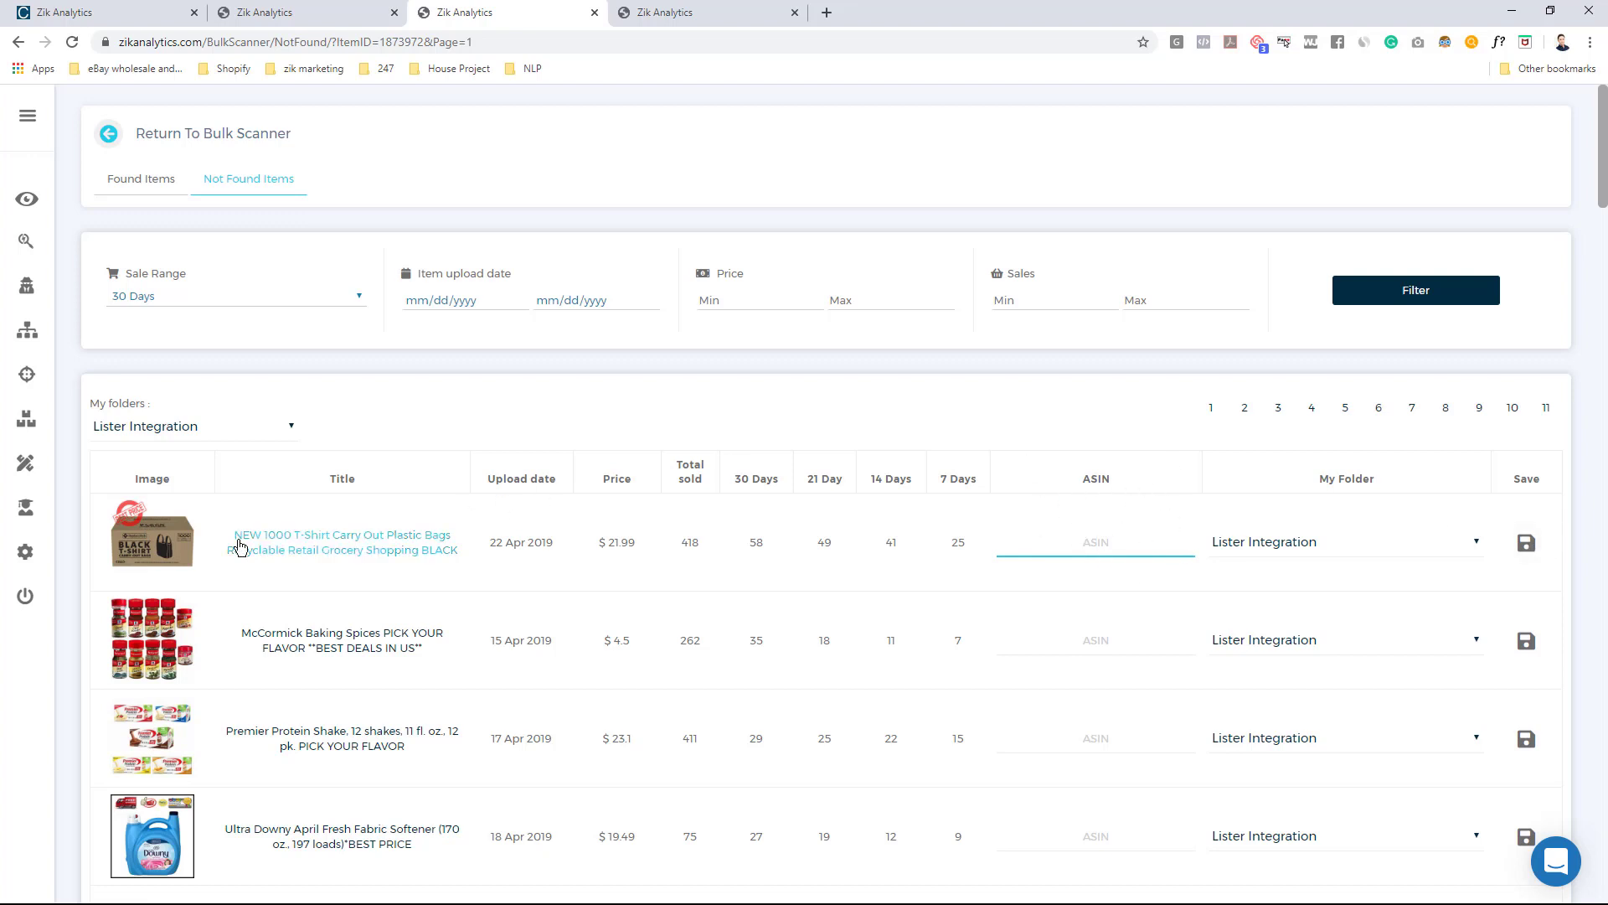
scroll(234, 545, down, 2)
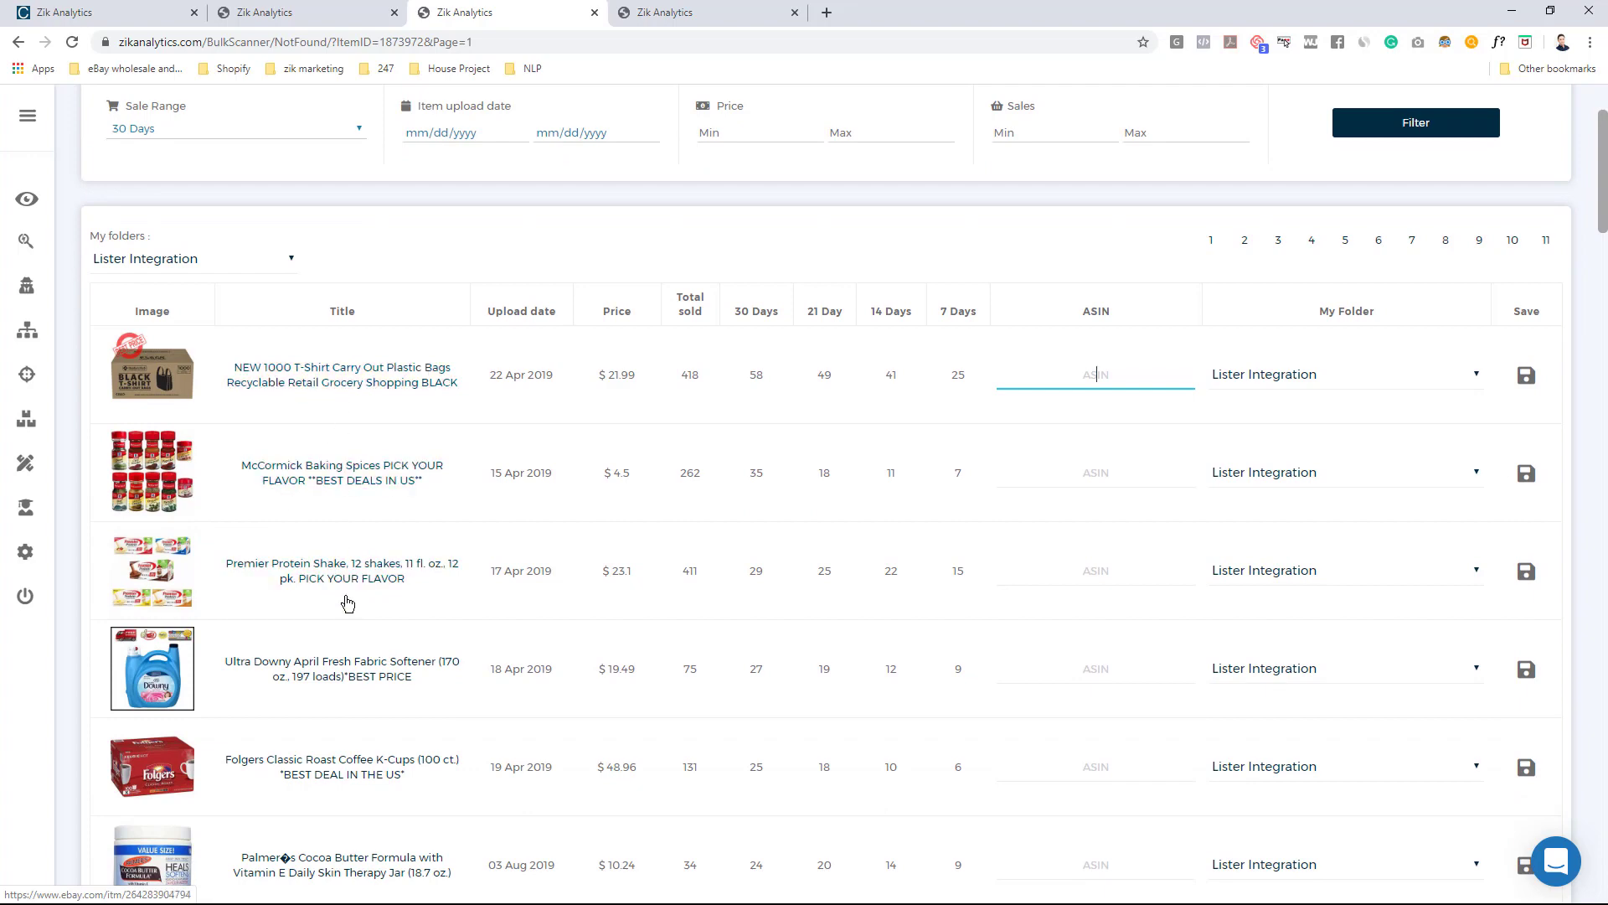
scroll(1034, 657, down, 4)
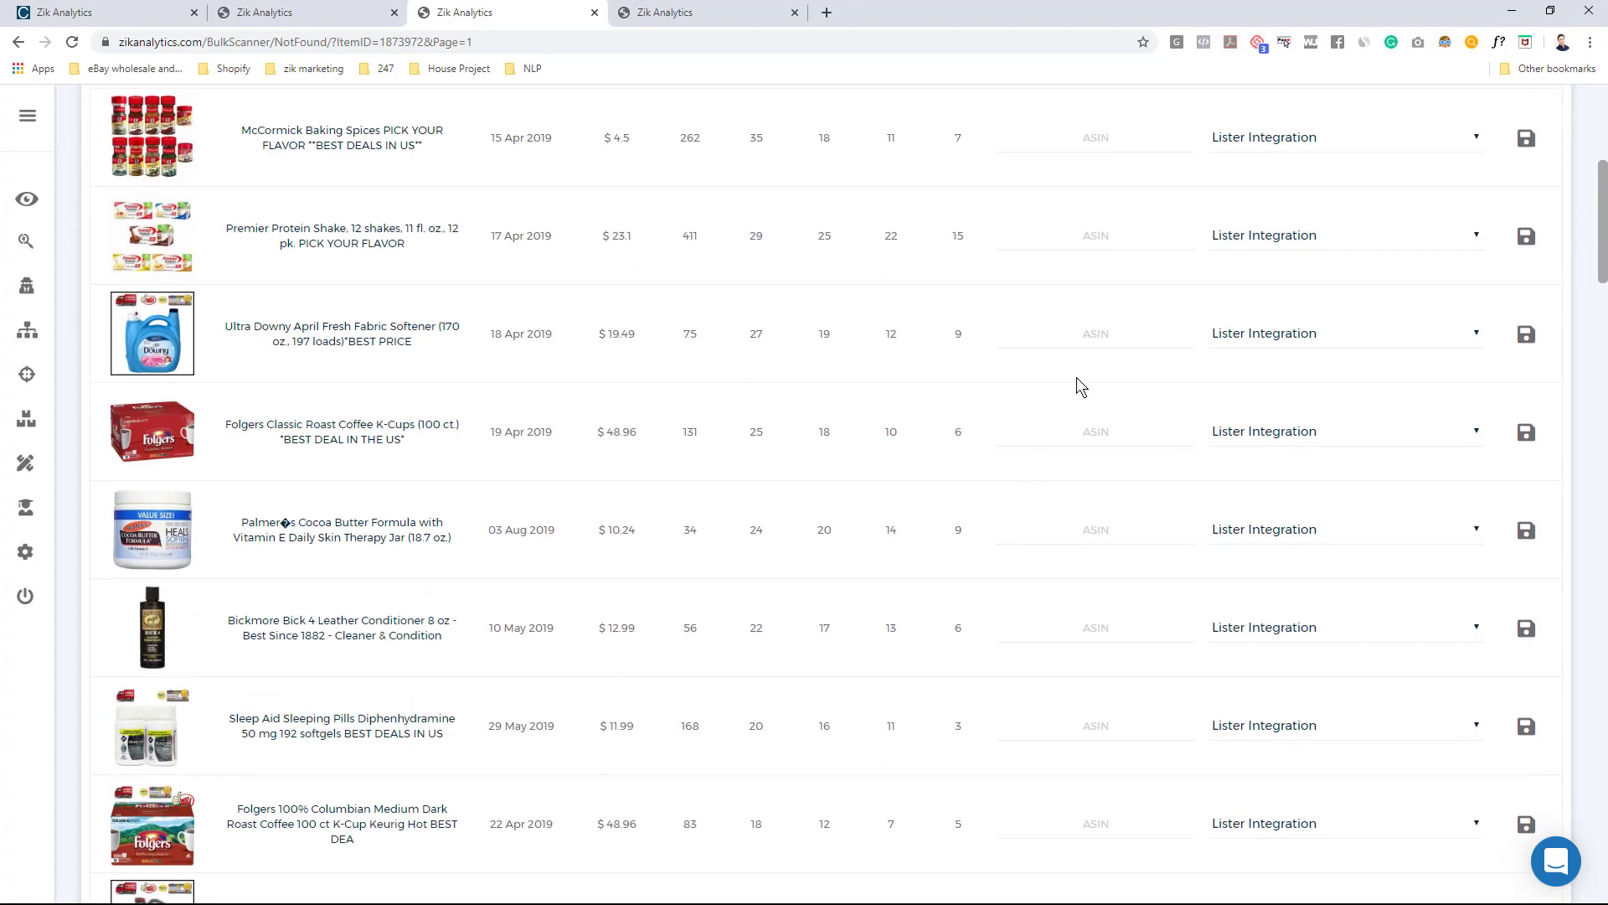
scroll(1081, 650, down, 3)
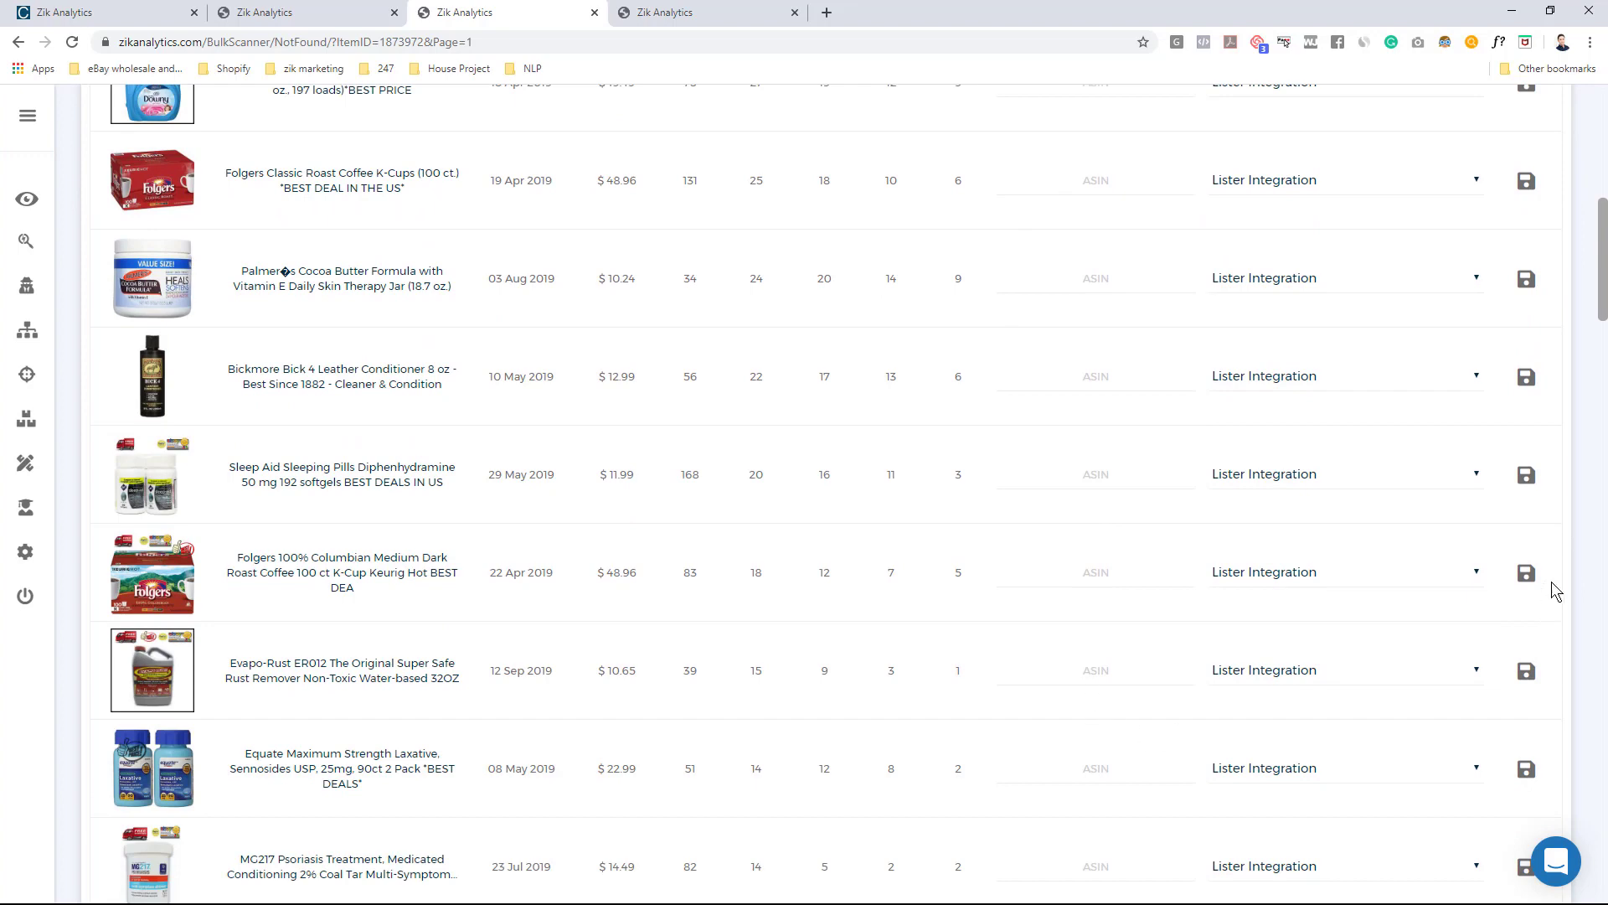
scroll(1148, 602, up, 9)
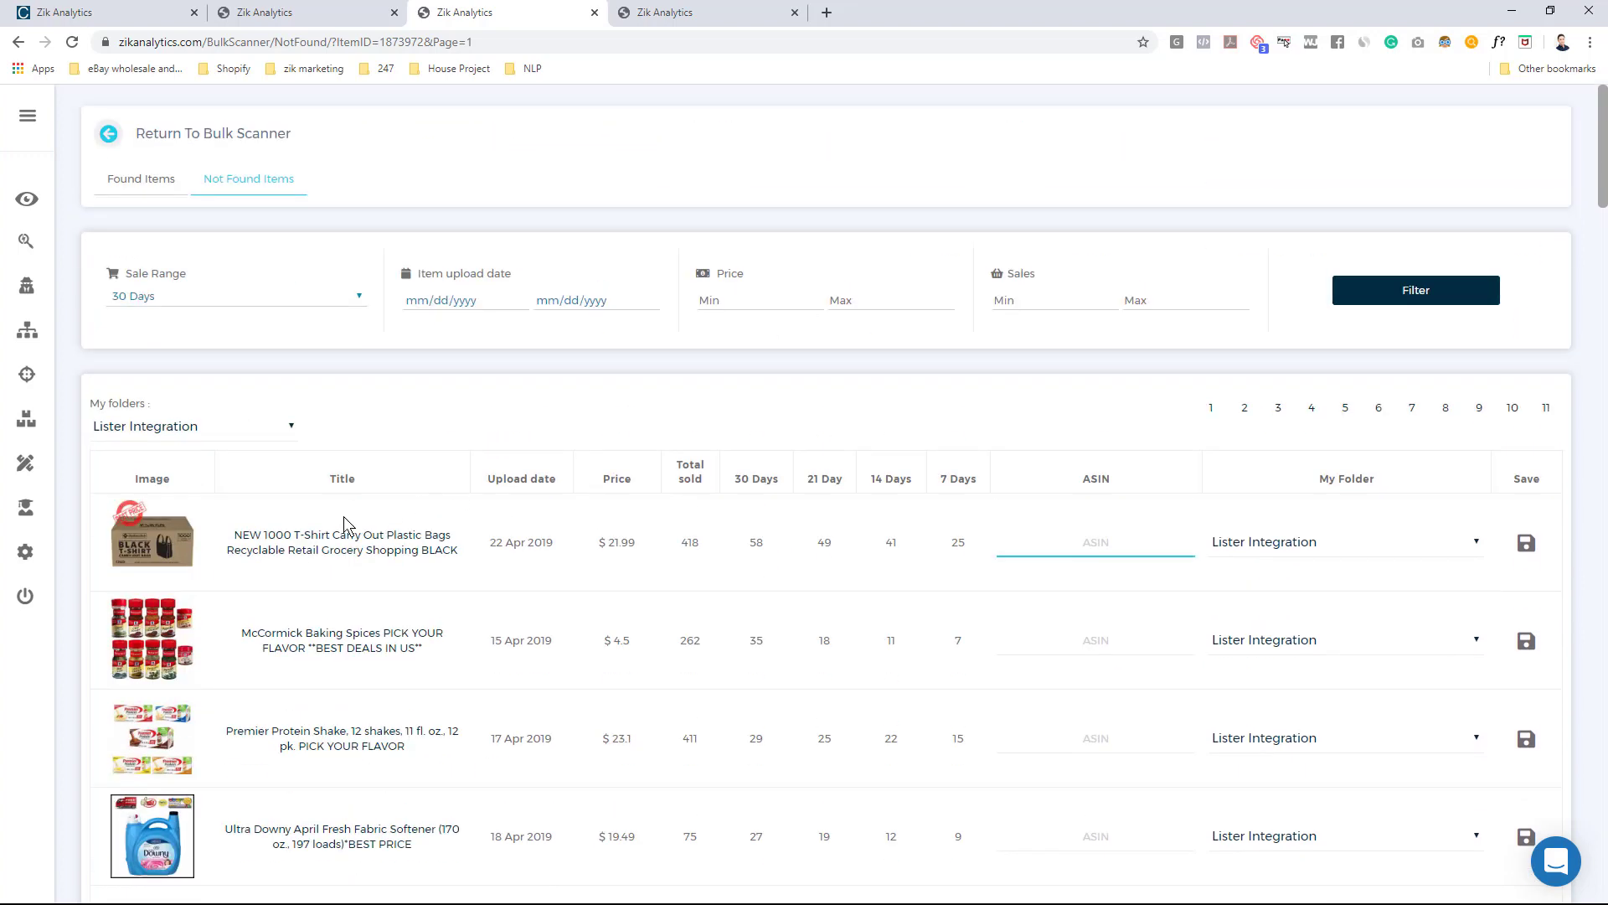
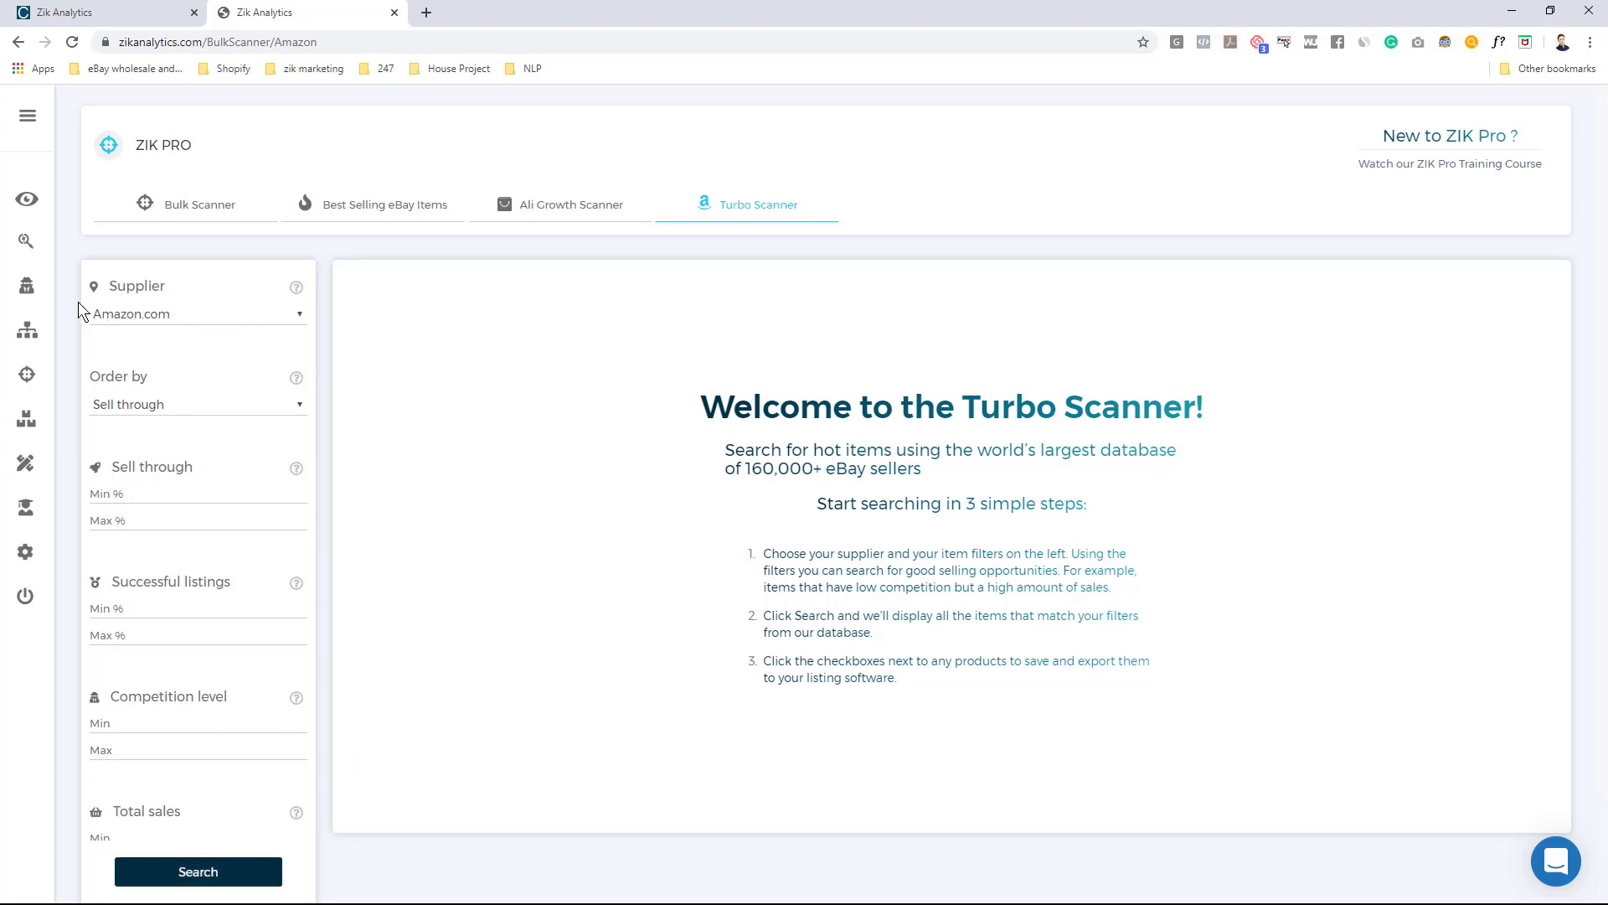
Check the supplier options available in the Turbo Scanner and keep Amazon.com
click(152, 314)
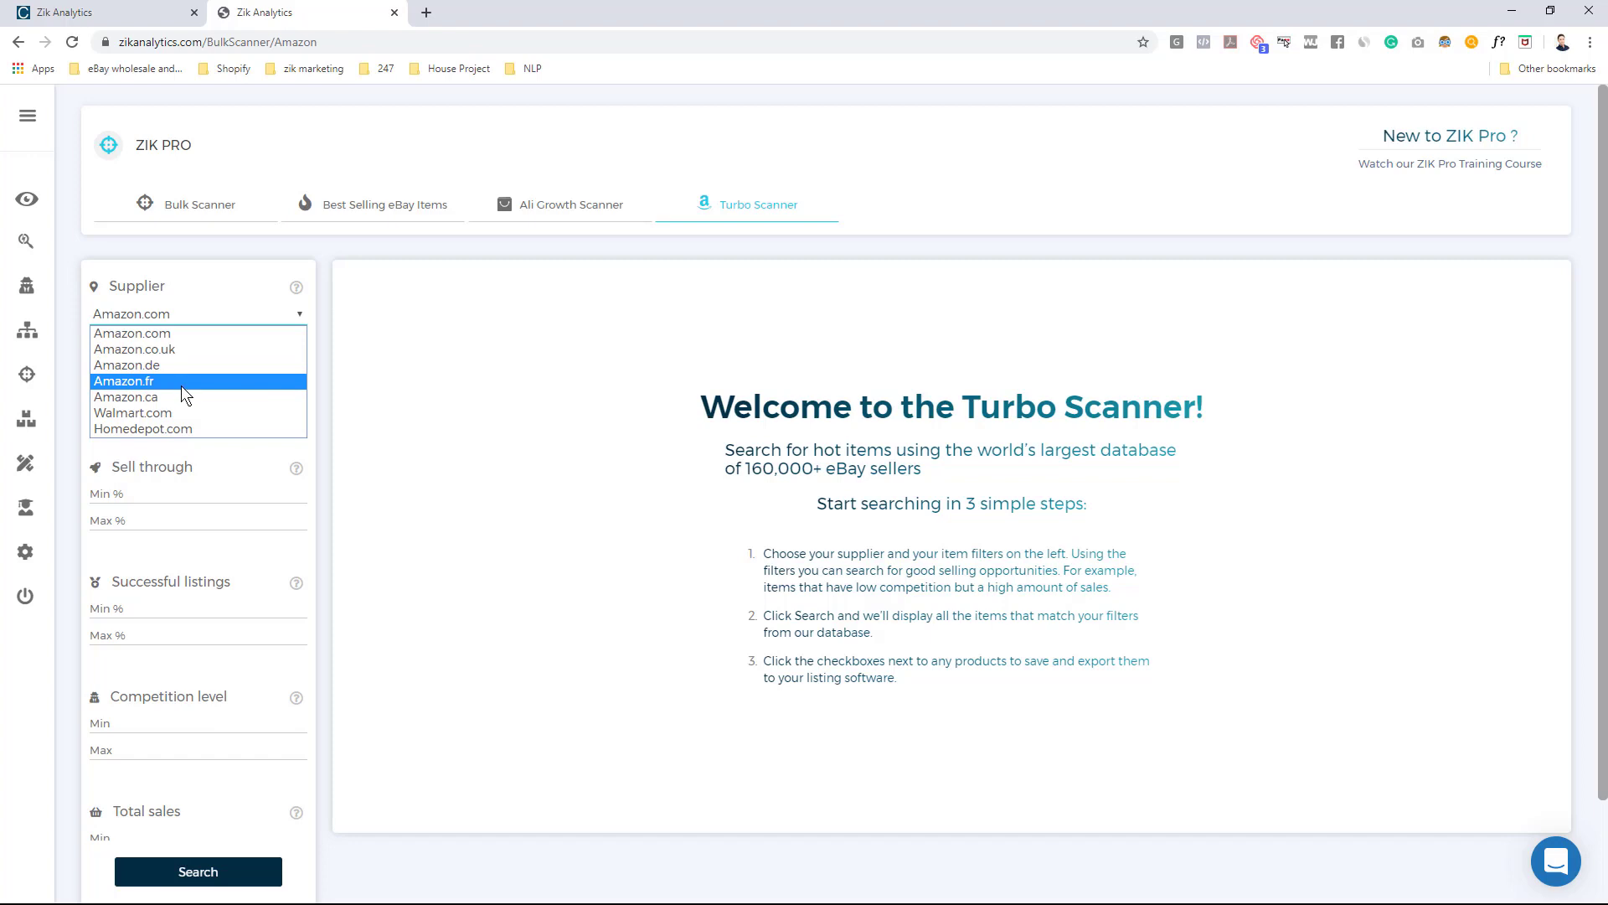
click(210, 312)
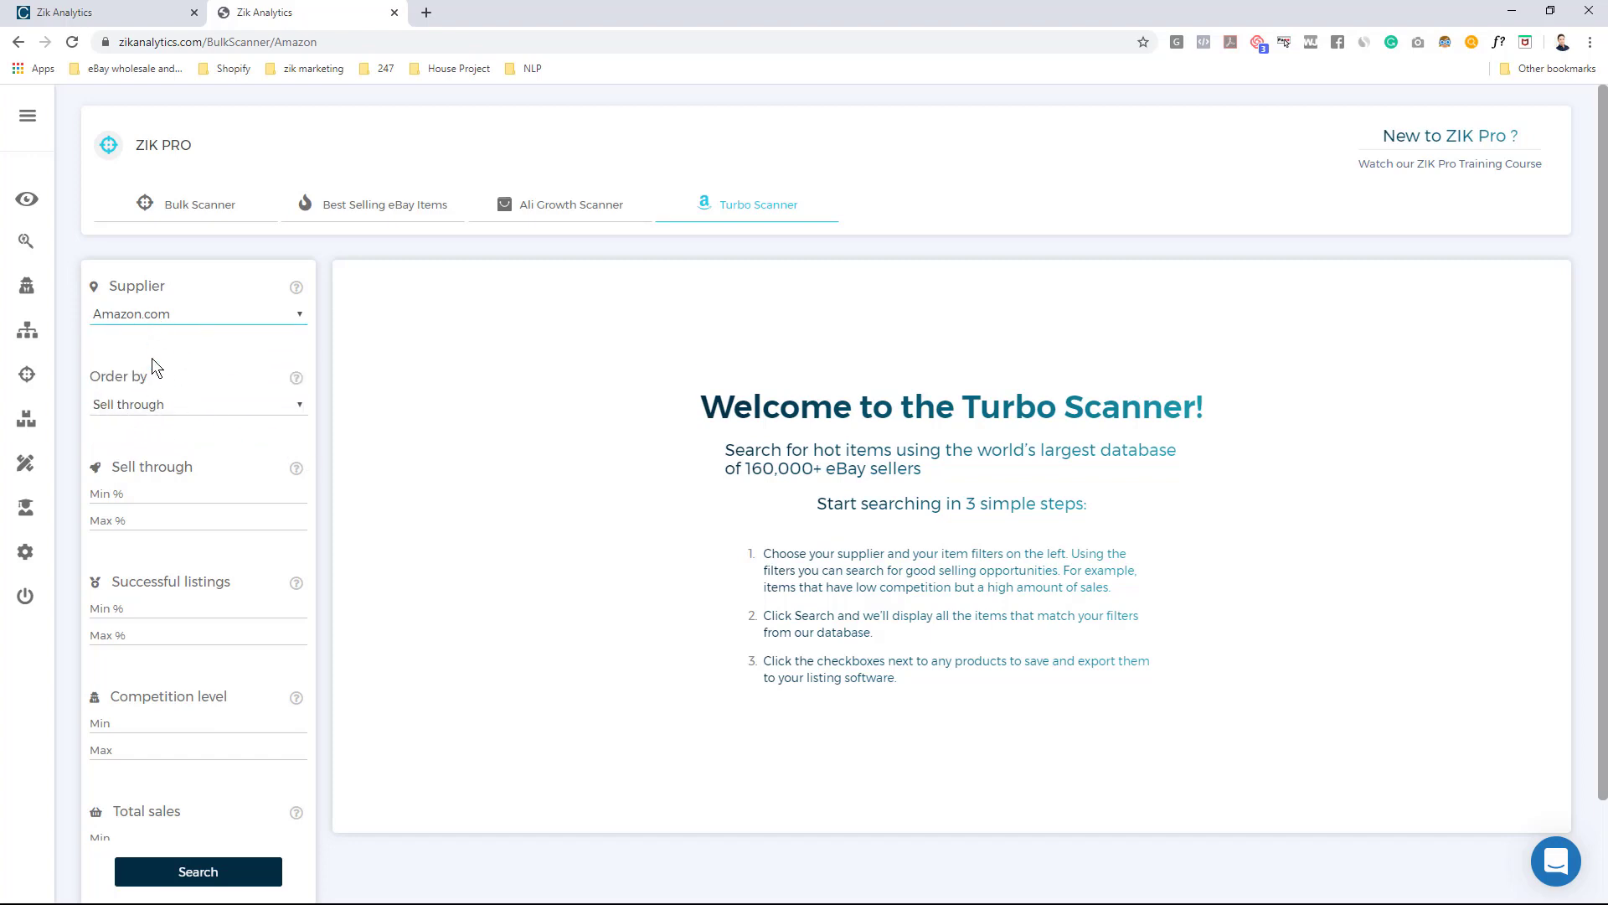
scroll(268, 500, down, 1)
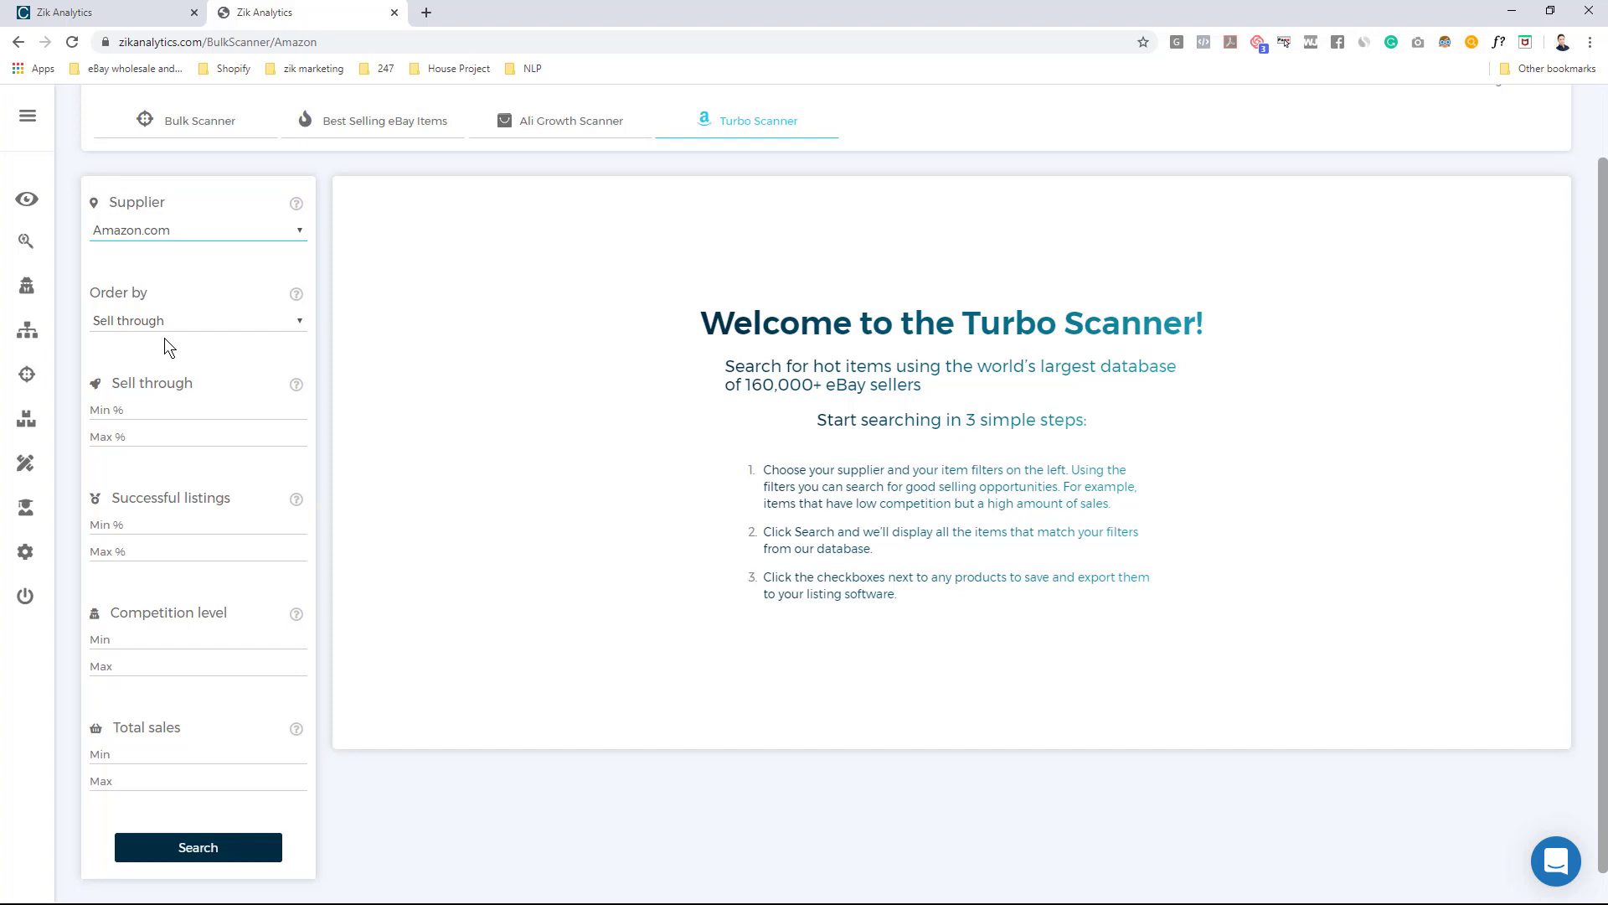
Order the Turbo Scanner results by Sales and set the minimum sell through to 100%
click(138, 325)
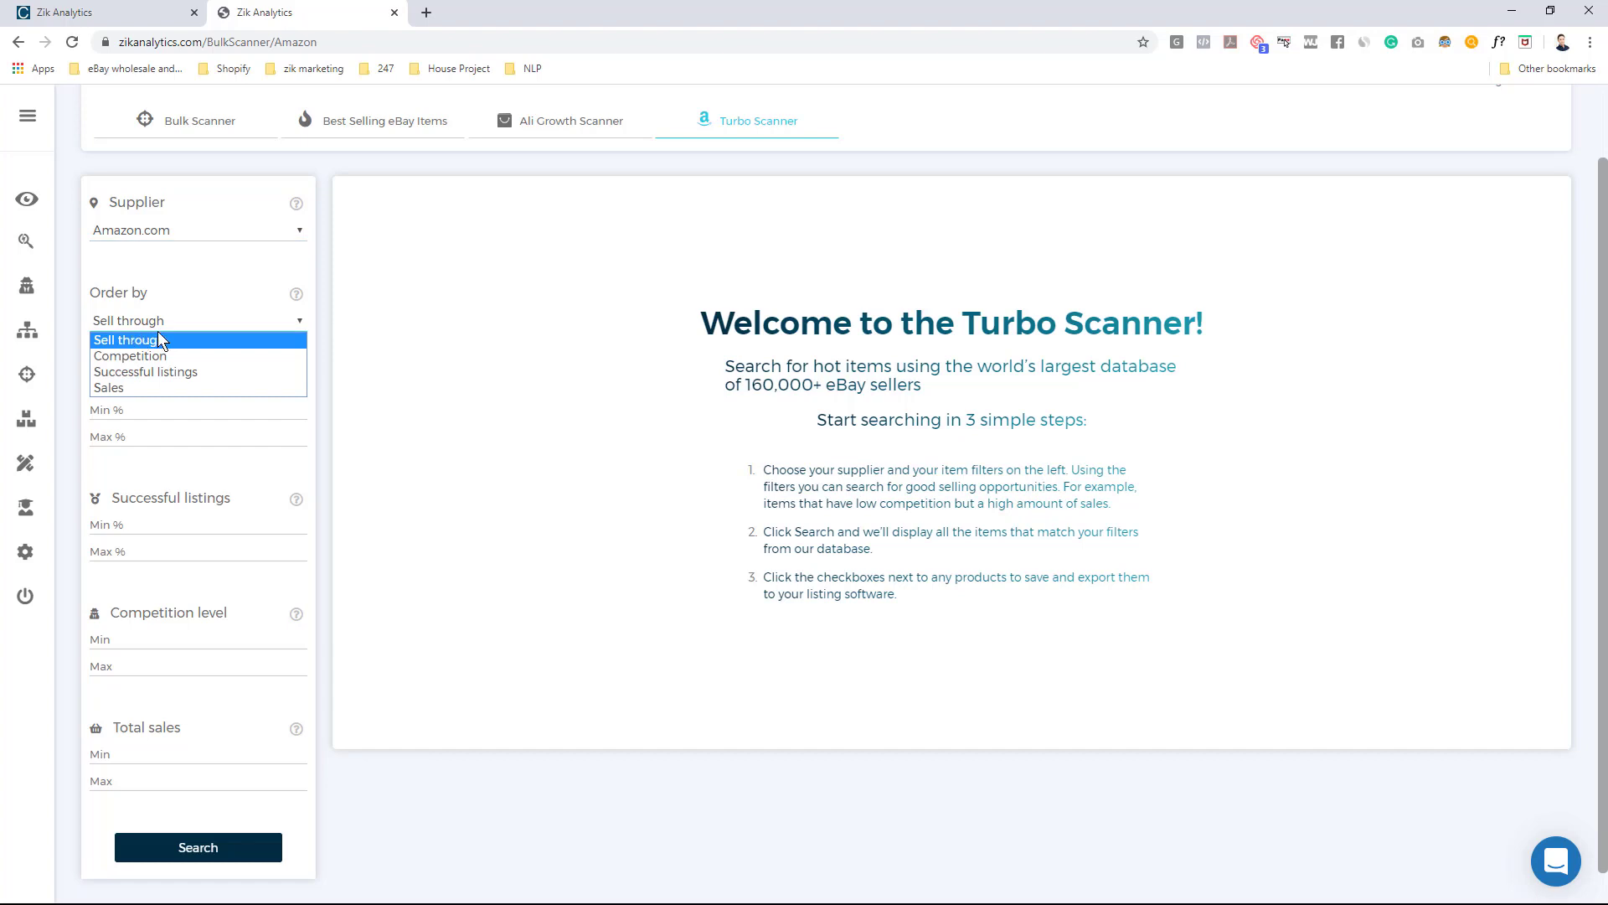
click(160, 320)
click(144, 321)
click(130, 391)
click(146, 397)
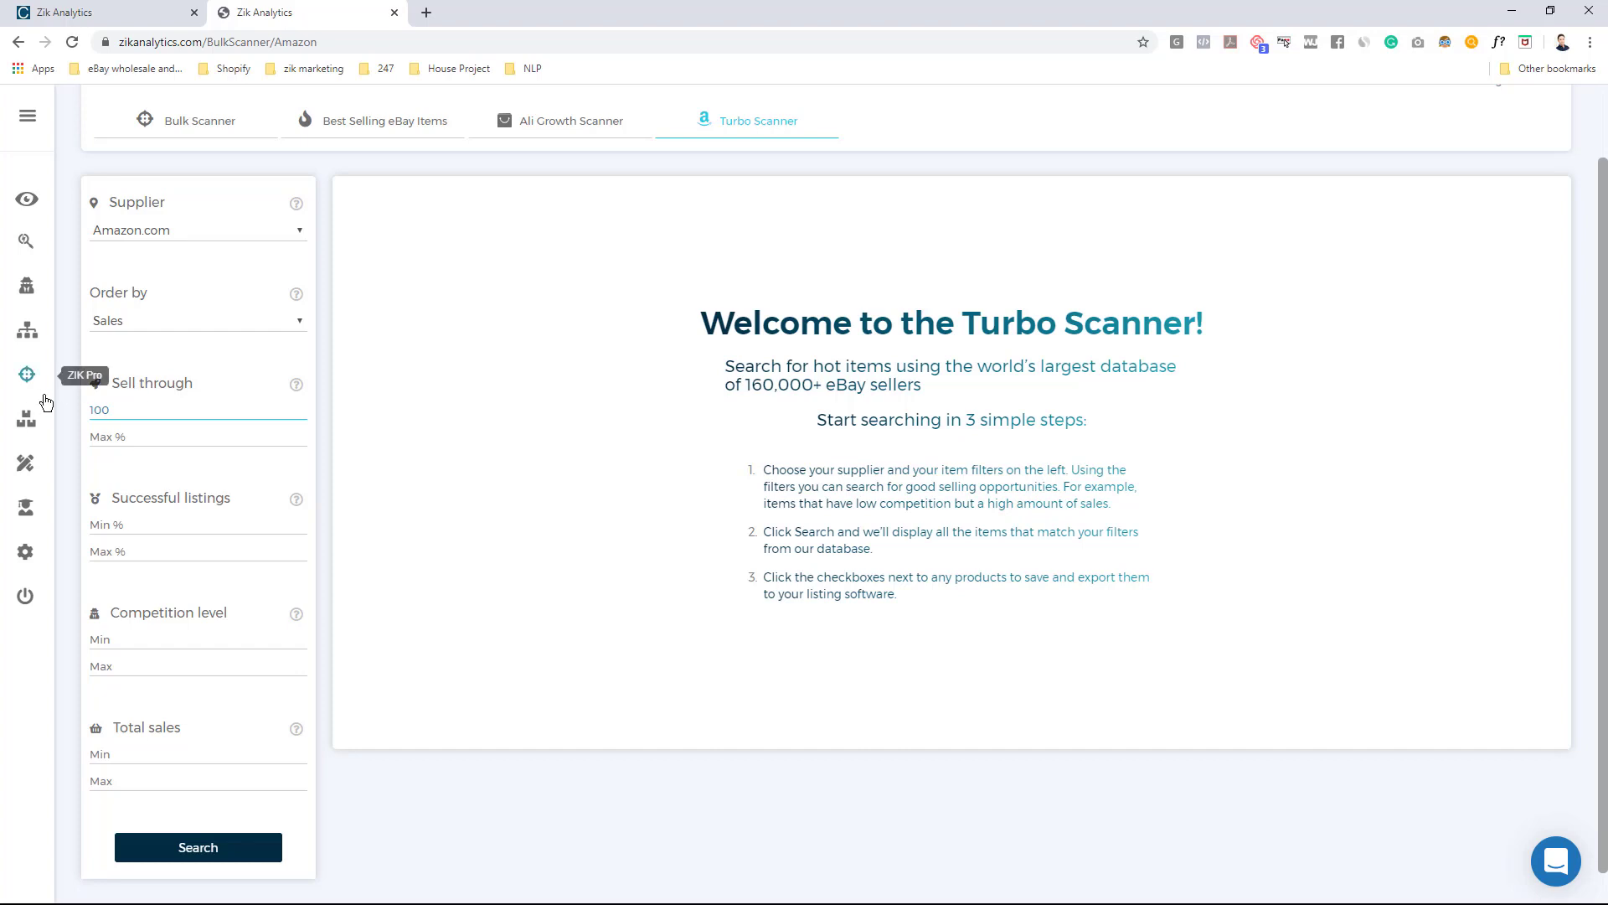
Set the minimum successful listings to 50% and the maximum competition level to 15, leaving the minimum competition empty
click(142, 522)
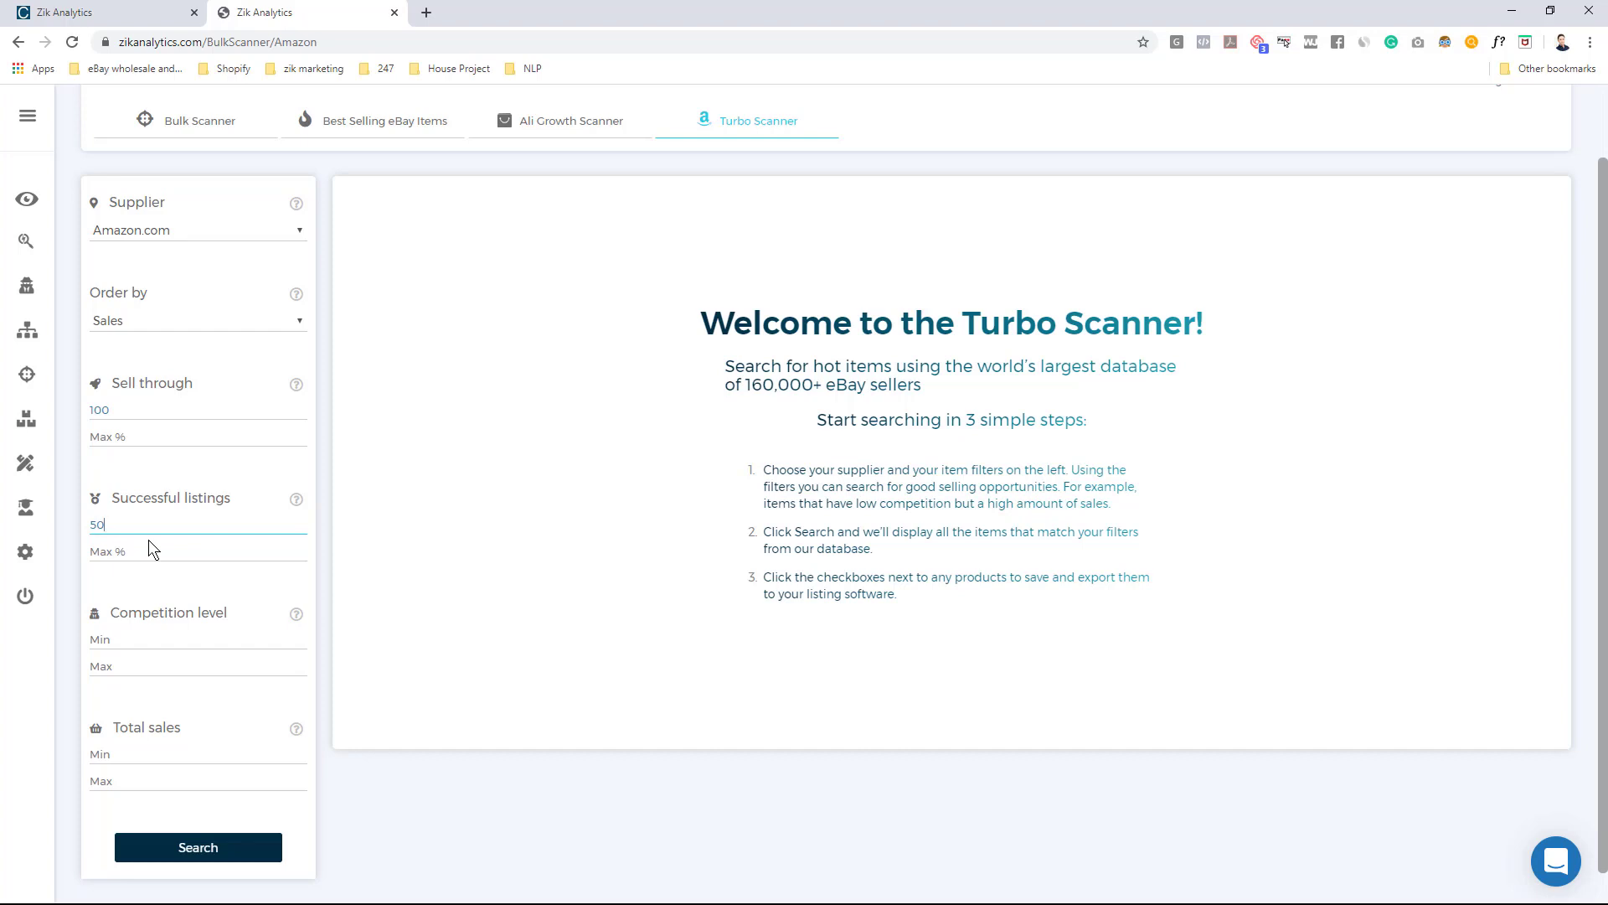
click(159, 637)
text(15)
drag(129, 635, 64, 652)
click(101, 667)
text(15)
Set the minimum total sales to 5 and run the Turbo Scanner search
click(154, 752)
text(5)
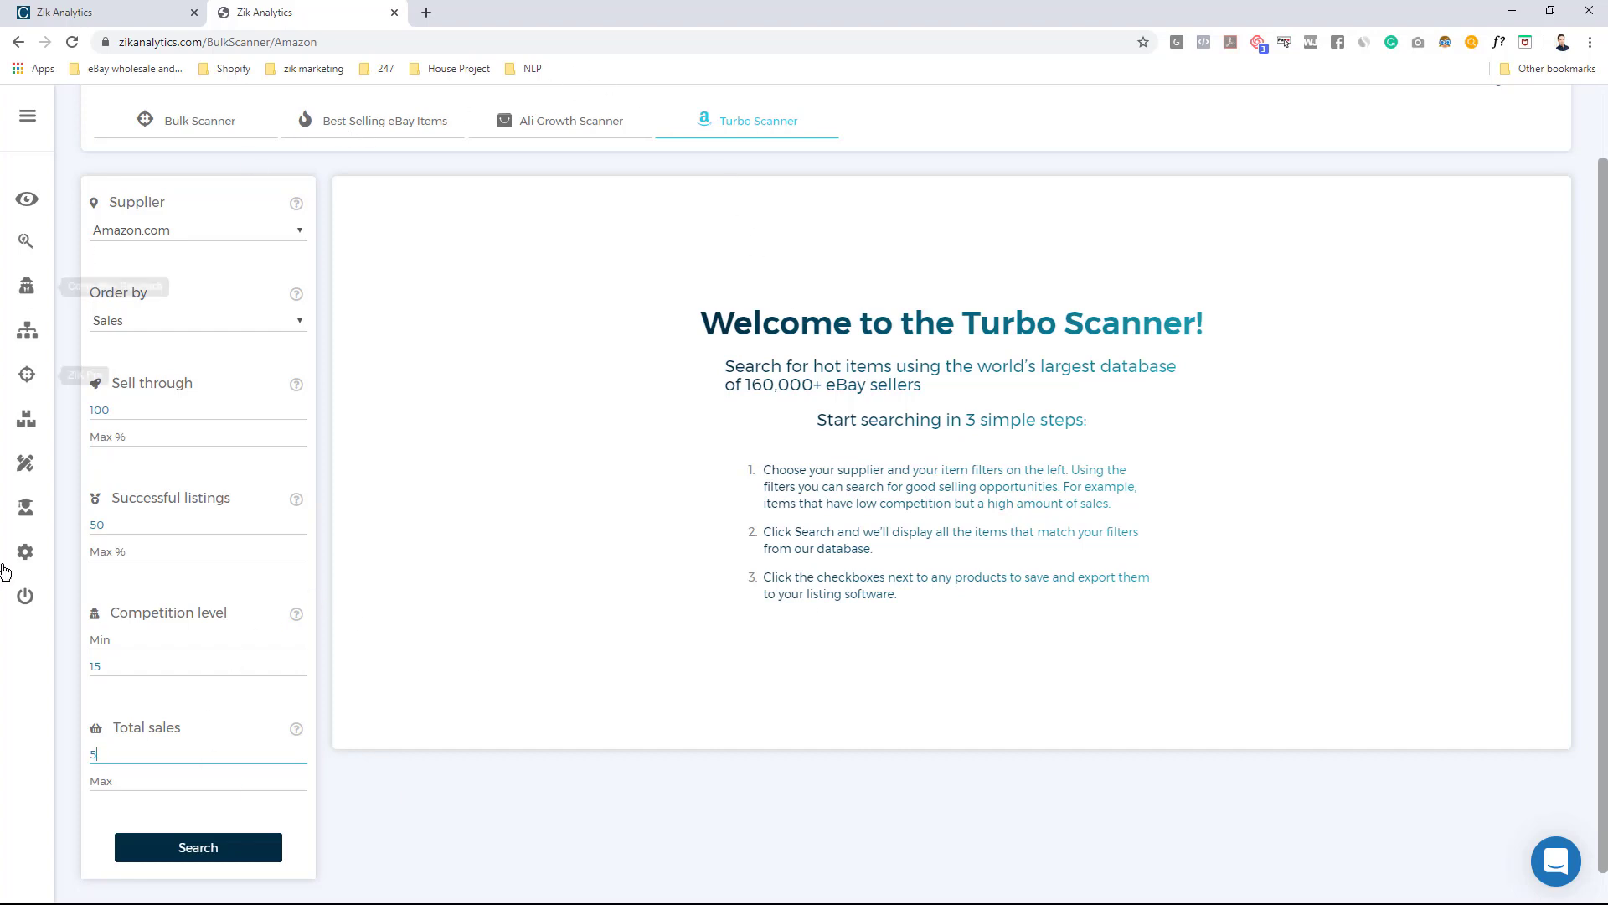
click(186, 852)
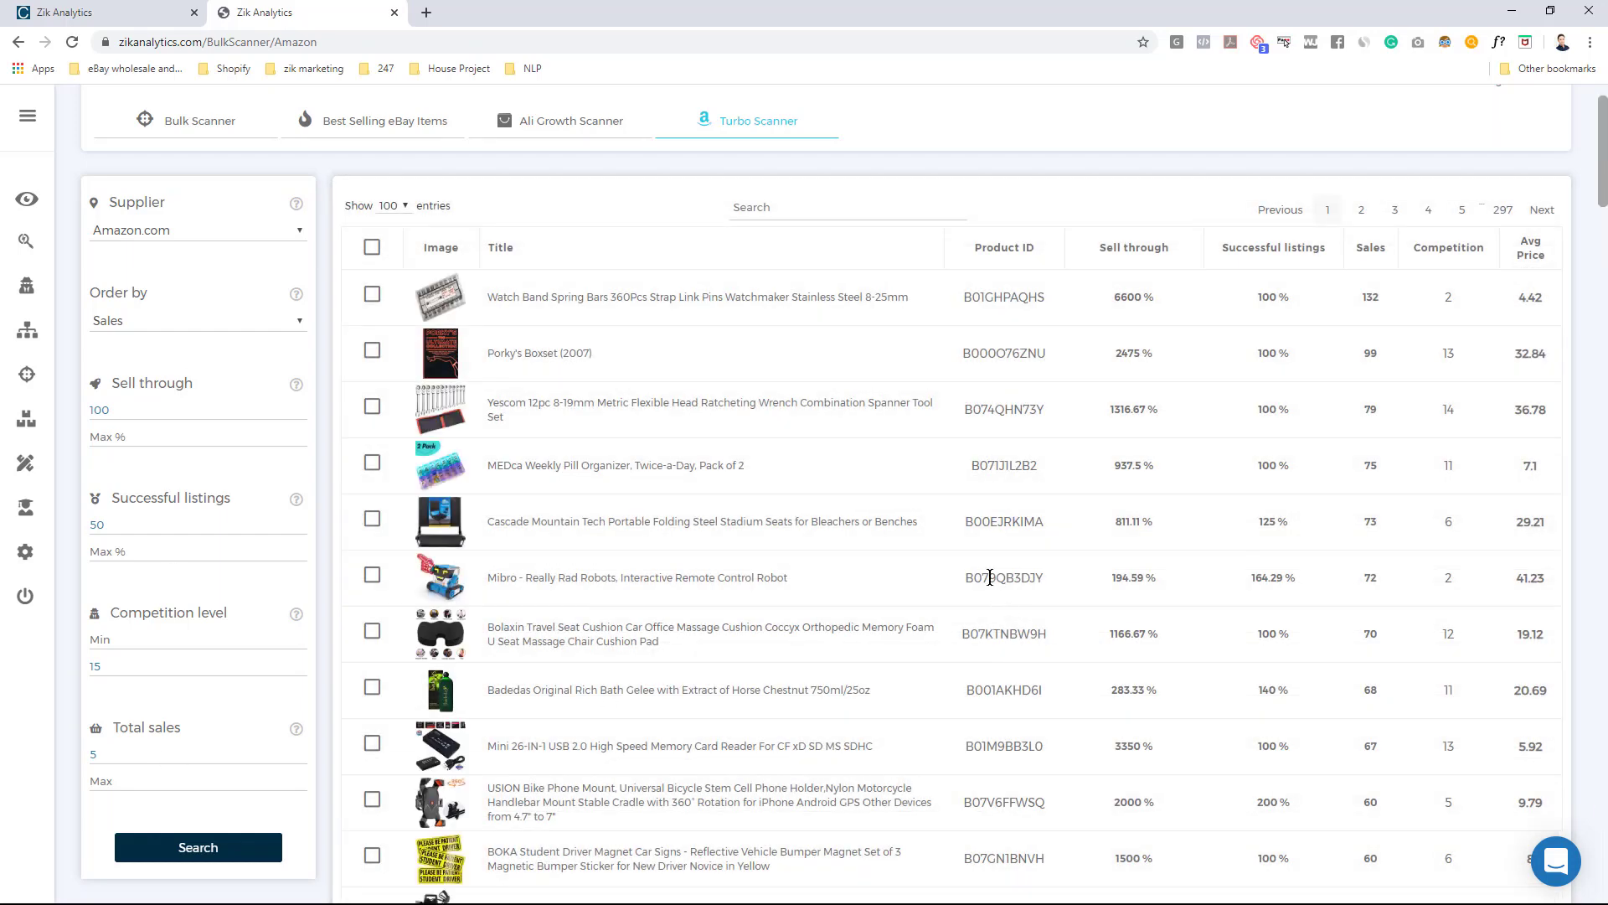
Preview the first product images, select all items on the first results page and export them
mouse_move(433, 309)
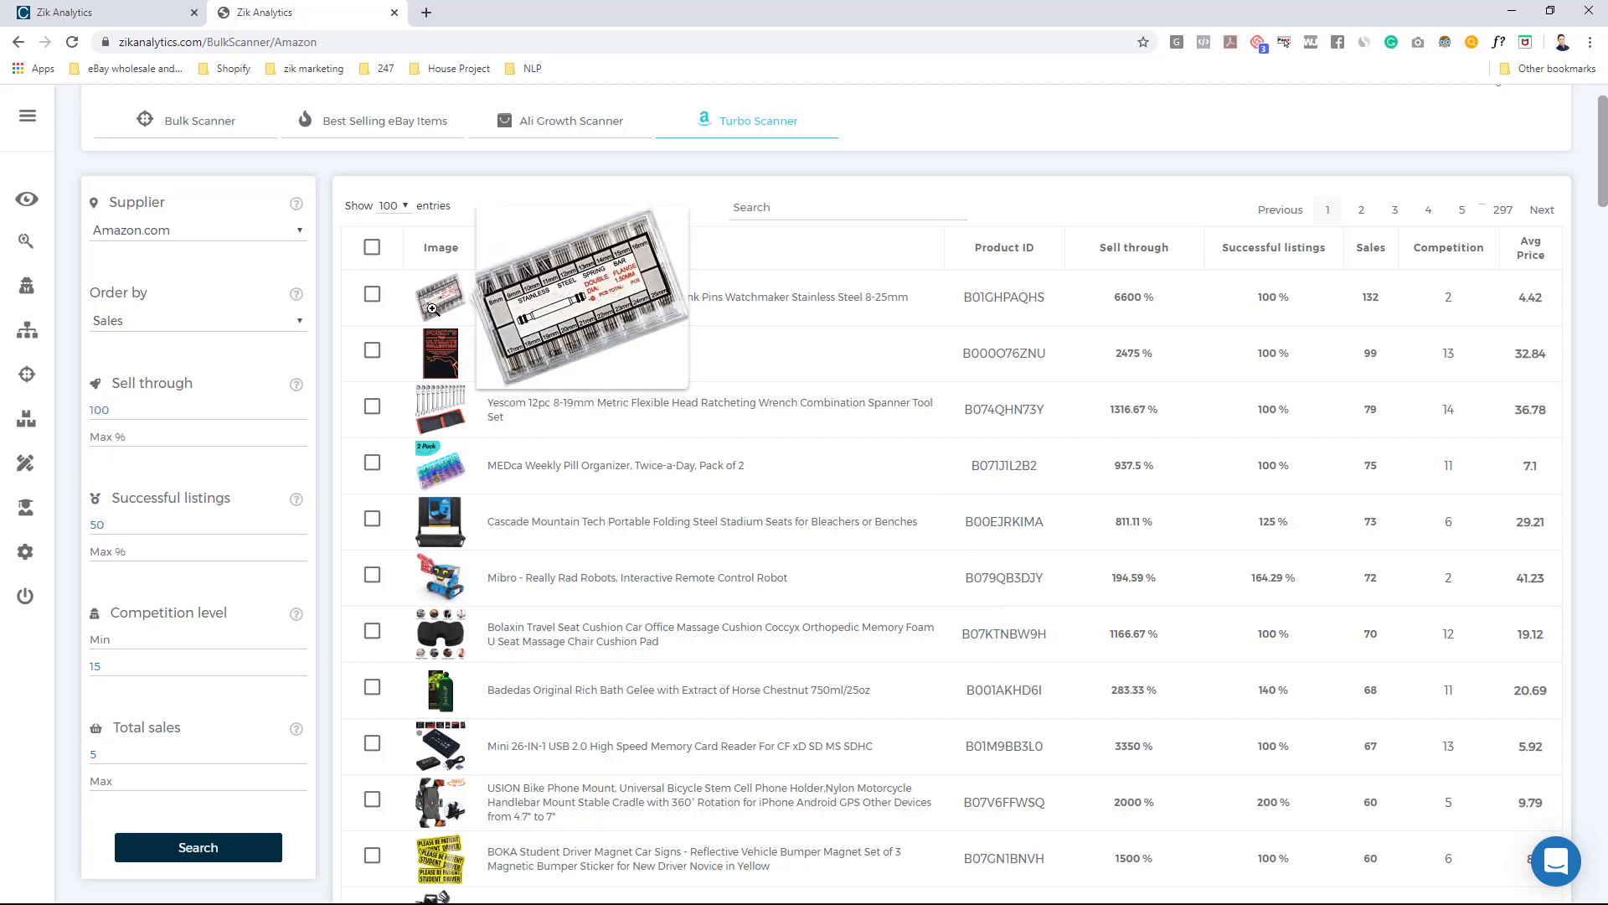
mouse_move(434, 353)
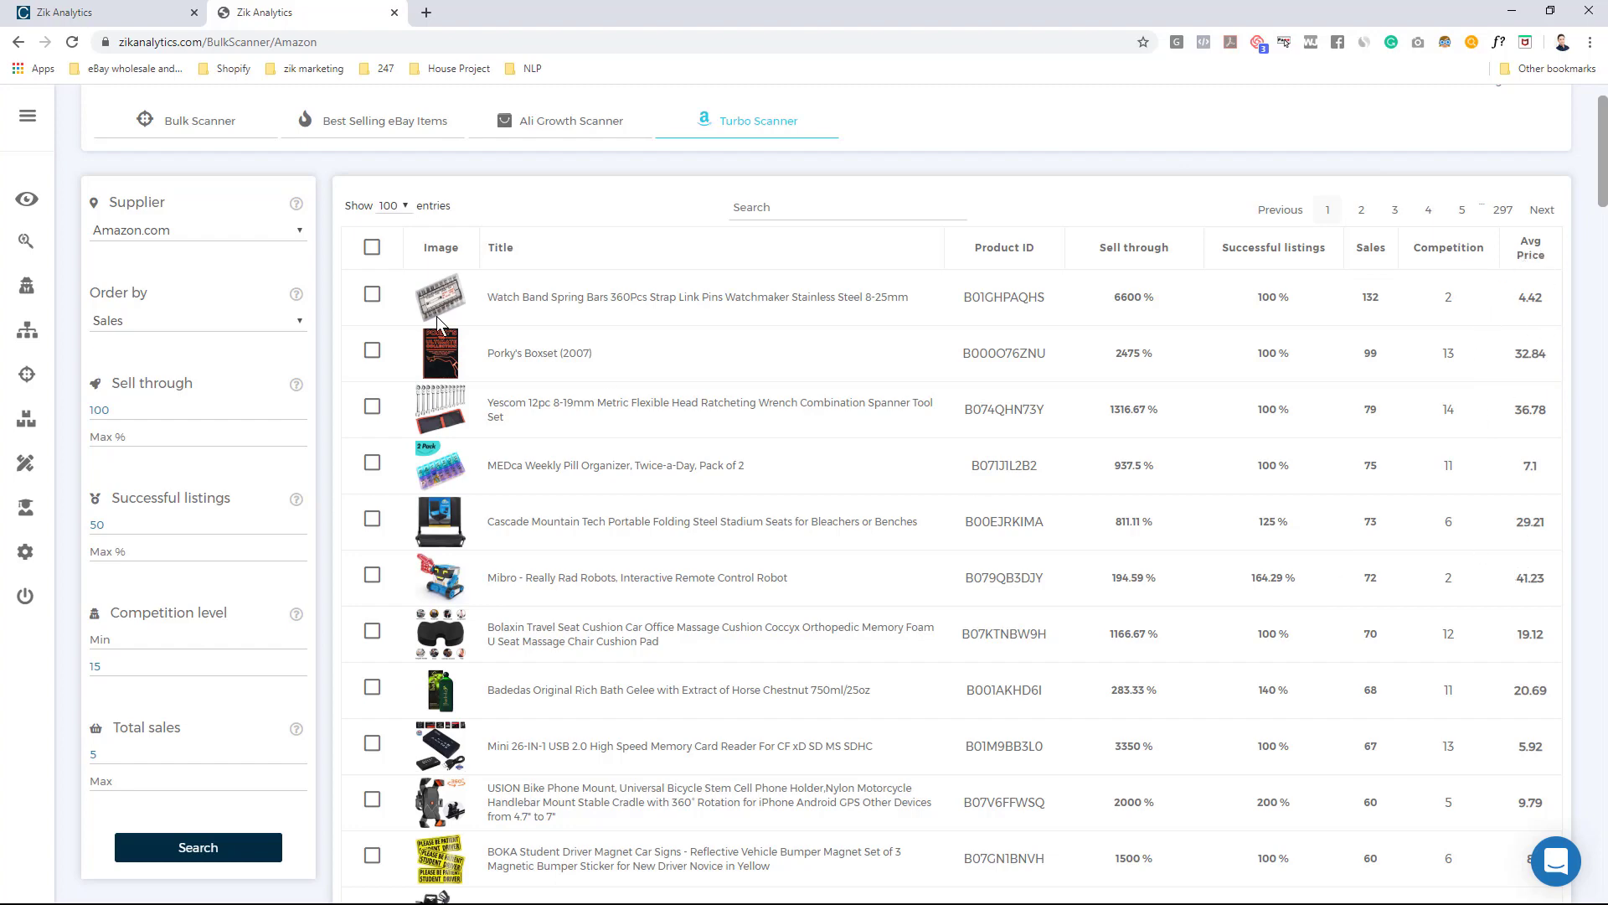
click(372, 247)
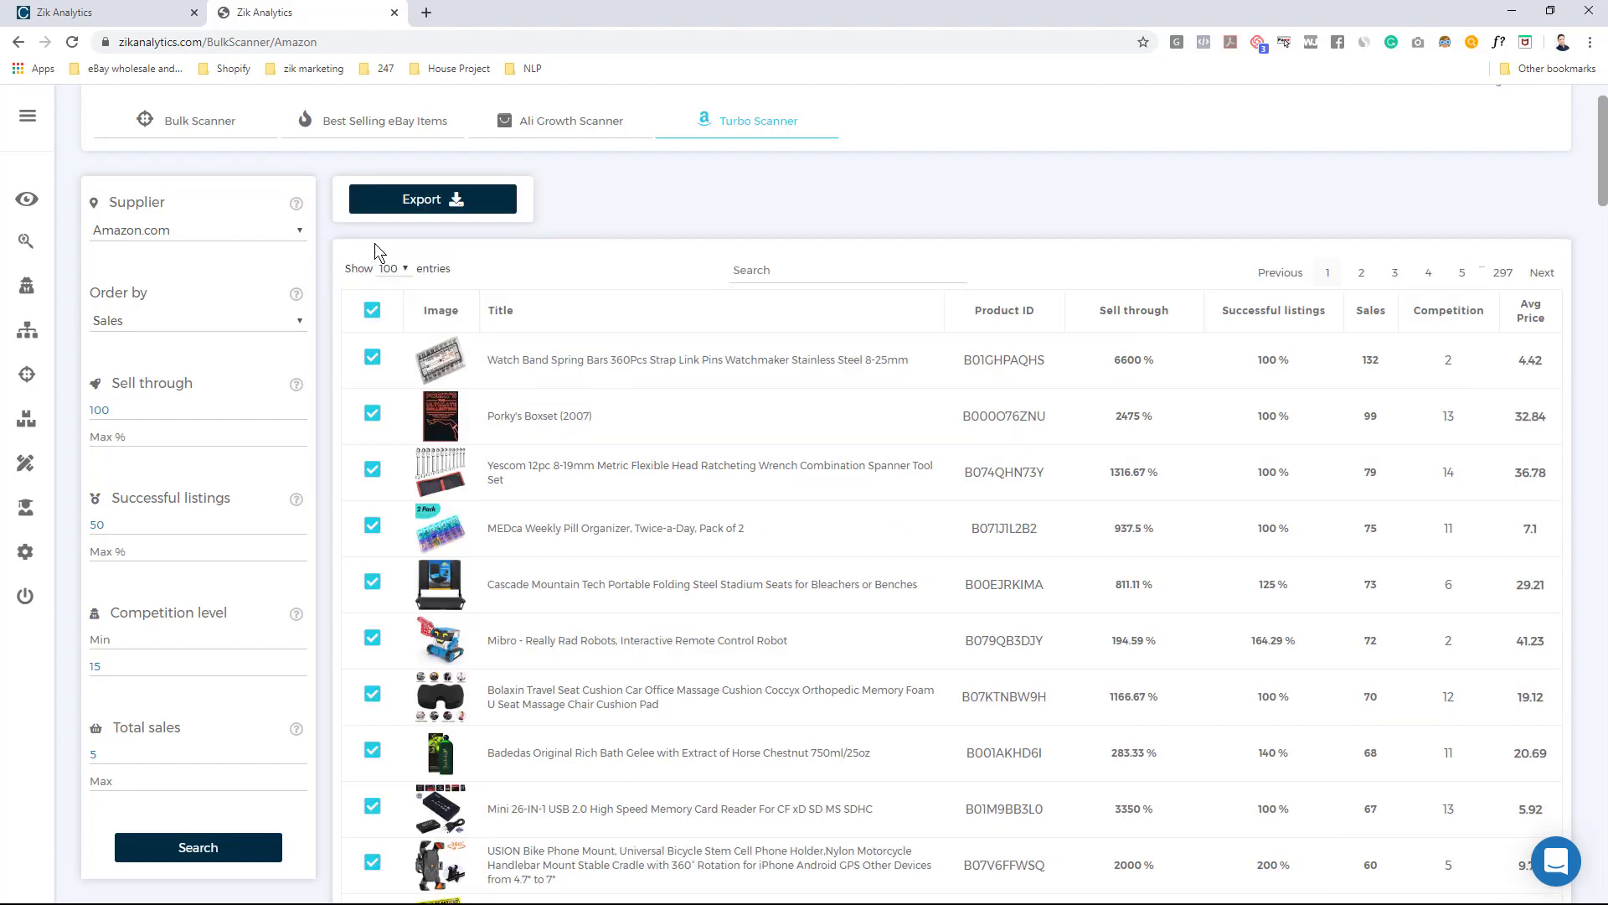
click(408, 201)
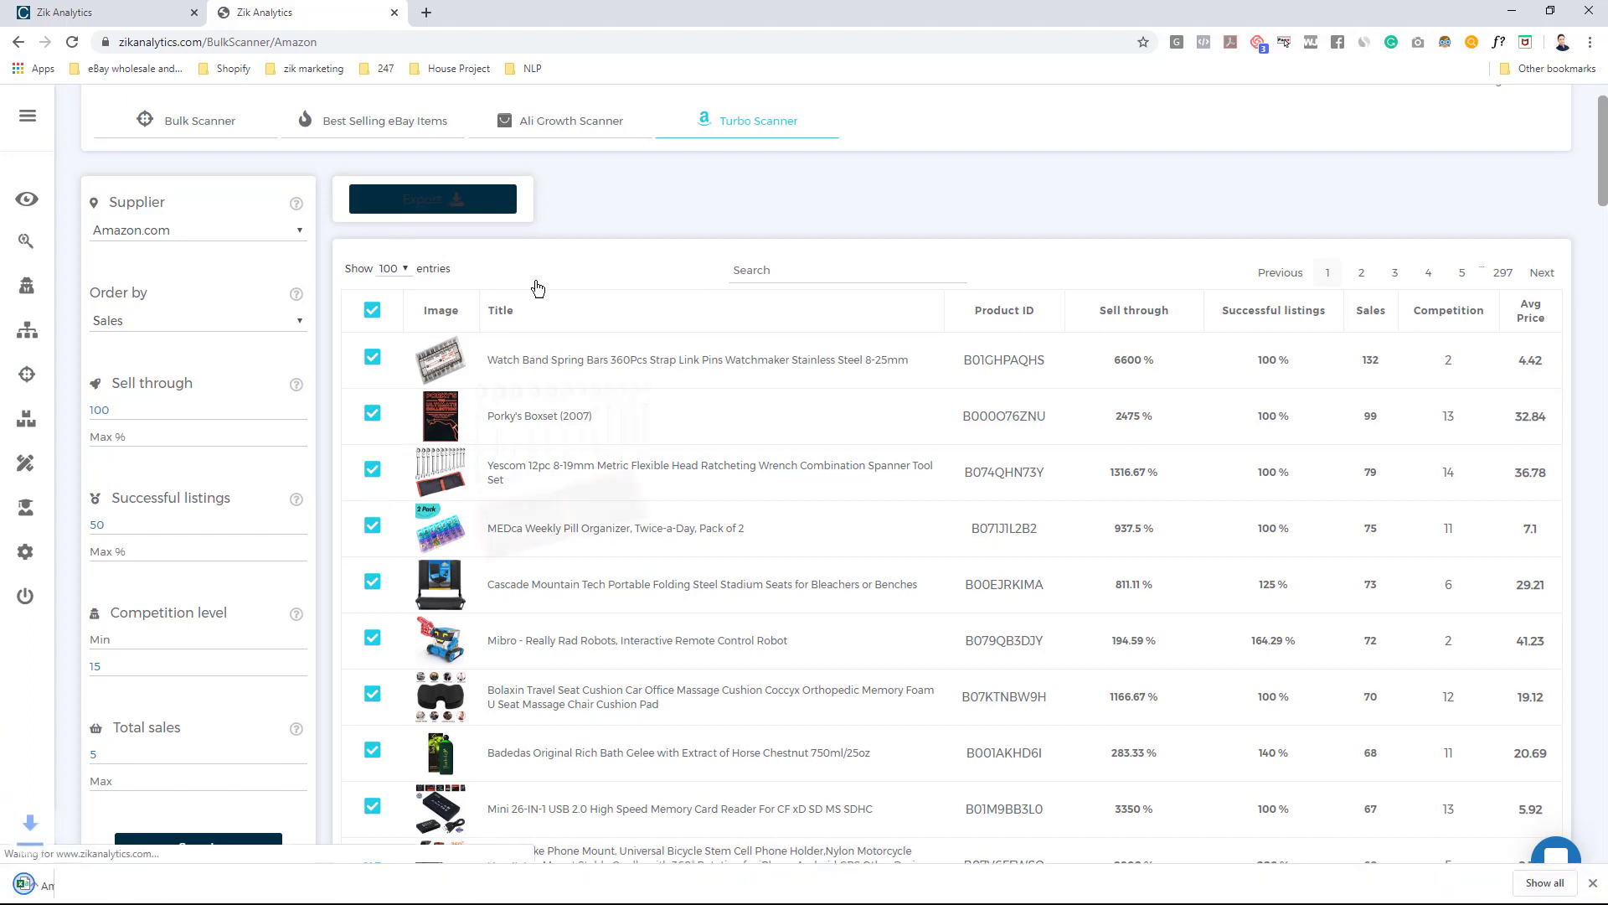